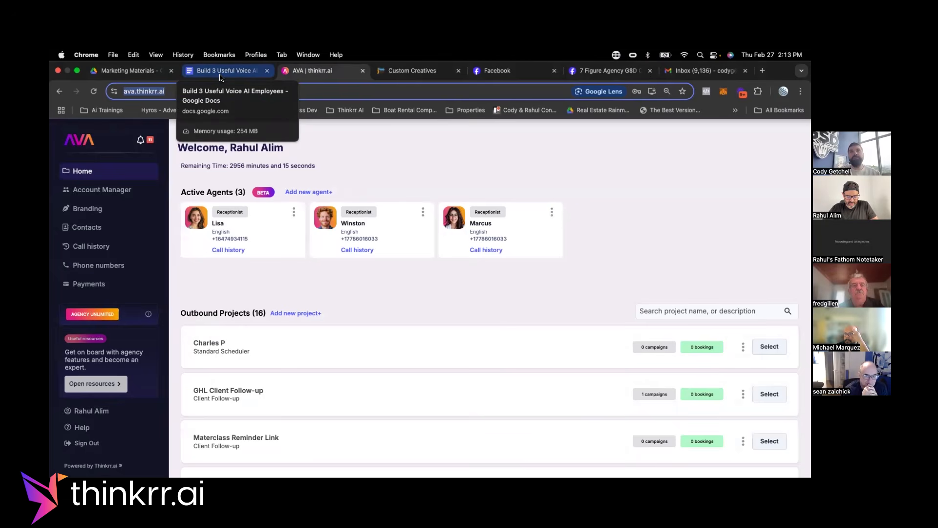
# Switch to the "Build 3 Useful Voice AI Employees" document and highlight "Appointment Setter For Facebook Ads" in the VAPP #1 heading.
pyautogui.click(220, 74)
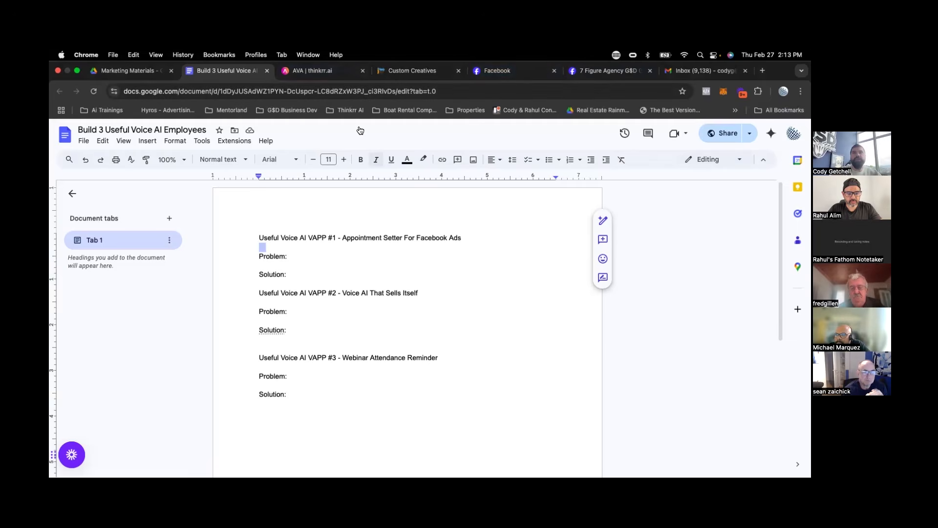
pyautogui.moveTo(105, 130); pyautogui.dragTo(131, 128)
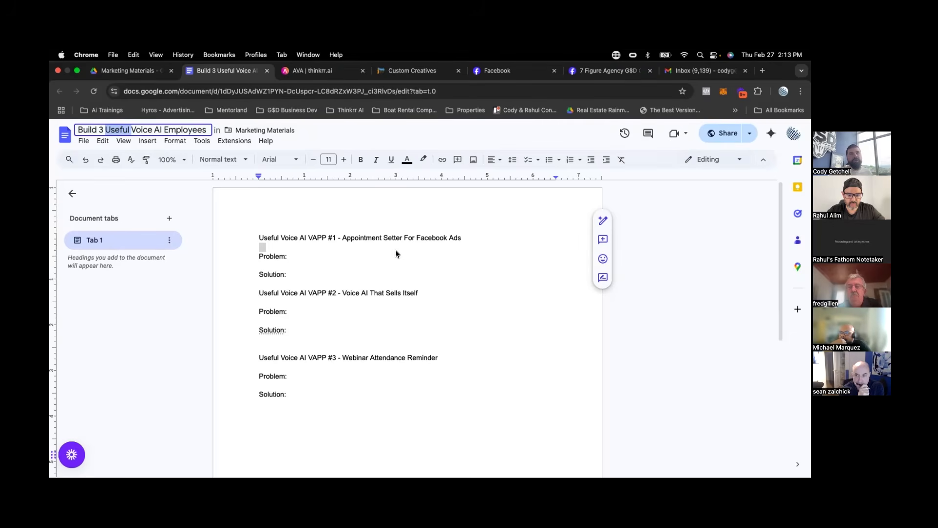
pyautogui.click(299, 249)
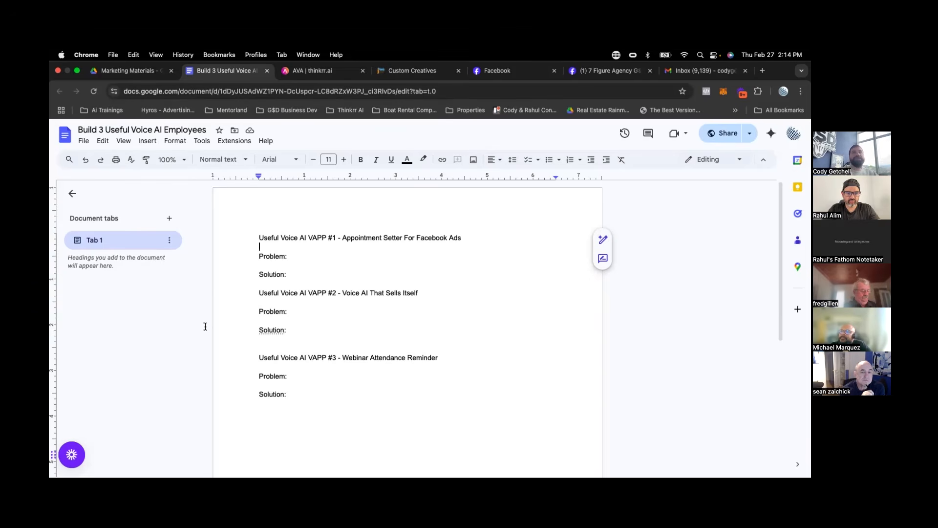
pyautogui.moveTo(340, 238); pyautogui.dragTo(479, 237)
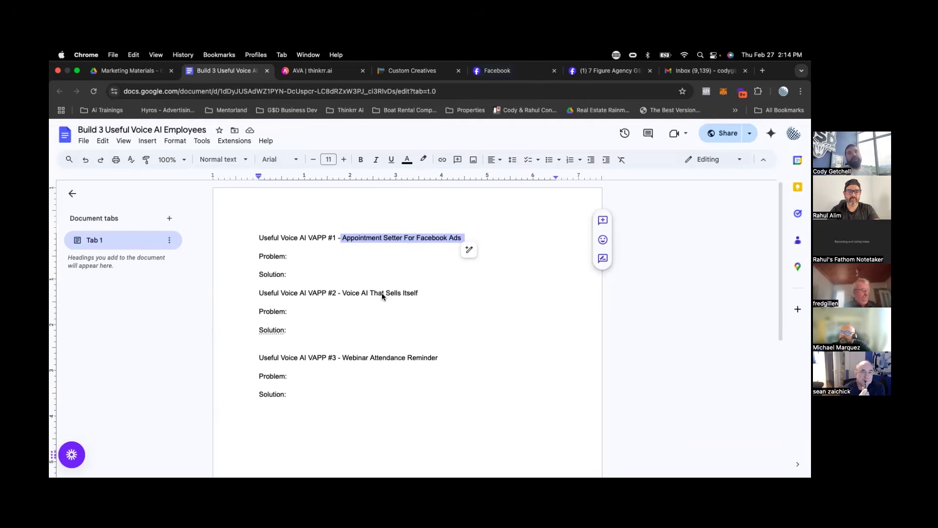
pyautogui.click(350, 236)
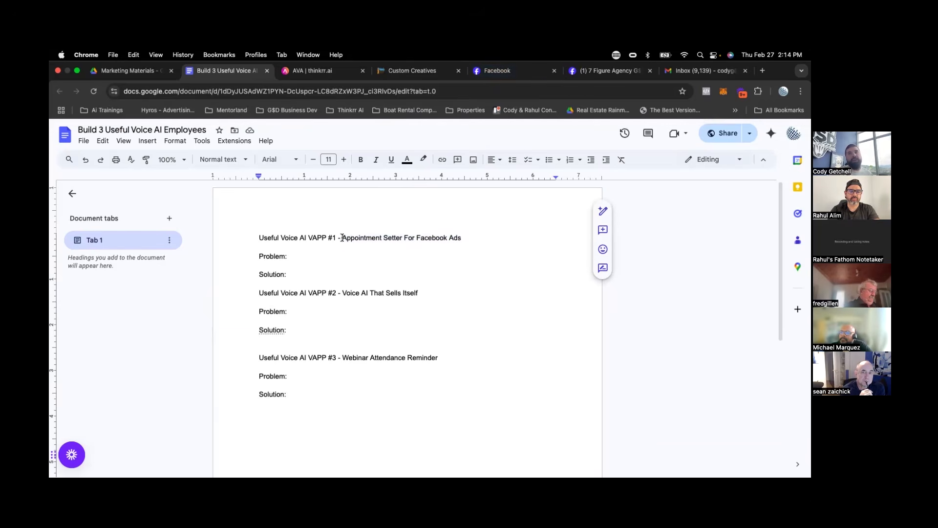
pyautogui.moveTo(342, 237); pyautogui.dragTo(461, 238)
# Start a dashed list under Problem for VAPP #1, keeping the Solution line outside the list with a blank line above it.
pyautogui.doubleClick(299, 259)
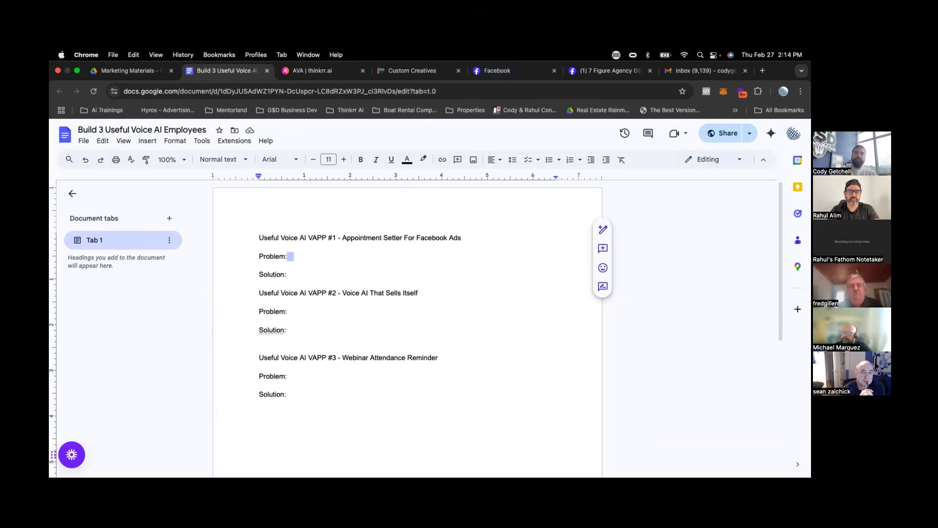
pyautogui.press('Return')
pyautogui.write('- Getting client sto actu')
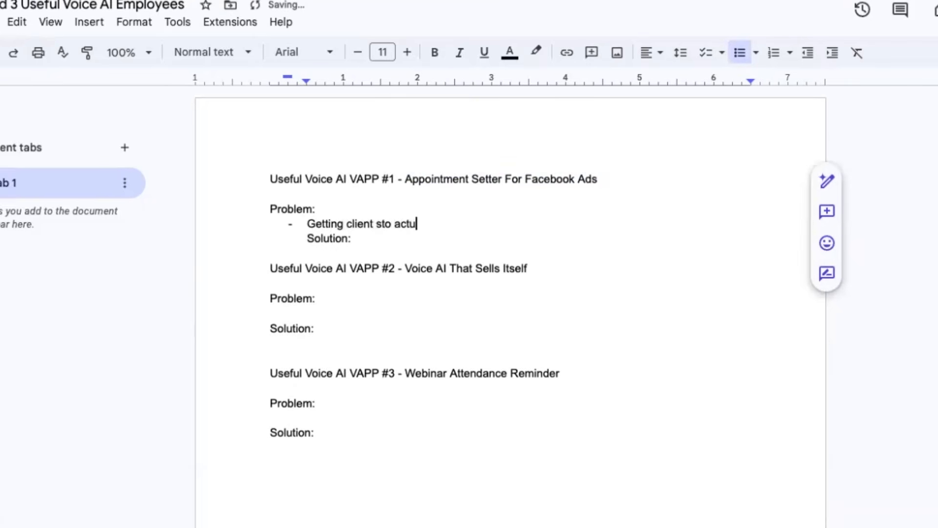
pyautogui.press('Return')
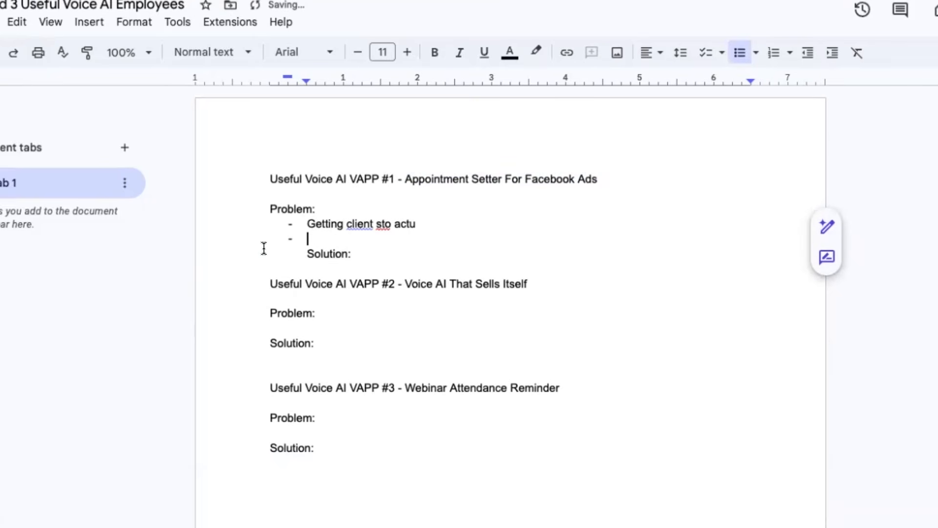
pyautogui.click(305, 252)
pyautogui.press('BackSpace')
pyautogui.press('BackSpace')
pyautogui.press('BackSpace')
pyautogui.press('Return')
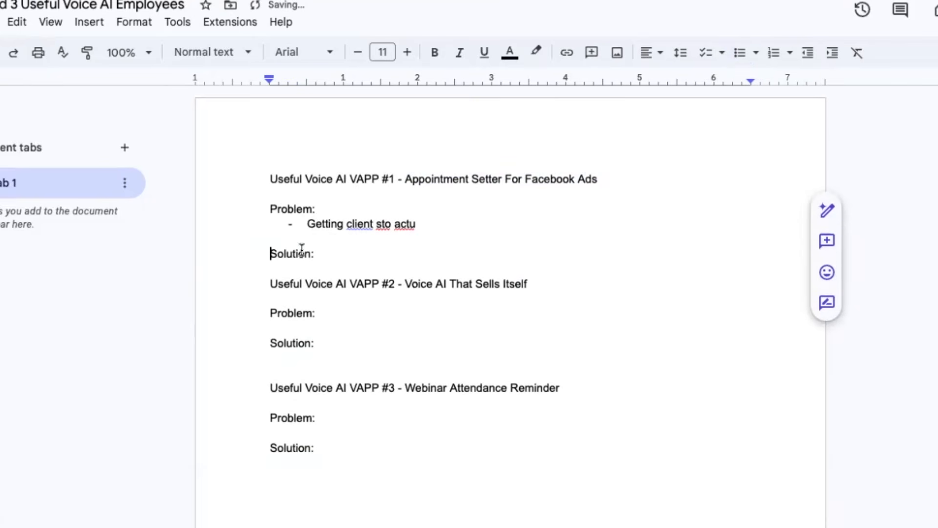
# Correct and complete the first Problem bullet of VAPP #1 to read "Getting clients to actually call the leads".
pyautogui.click(433, 222)
pyautogui.press('BackSpace')
pyautogui.press('BackSpace')
pyautogui.press('BackSpace')
pyautogui.press('BackSpace')
pyautogui.press('BackSpace')
pyautogui.press('BackSpace')
pyautogui.press('BackSpace')
pyautogui.press('BackSpace')
pyautogui.press('BackSpace')
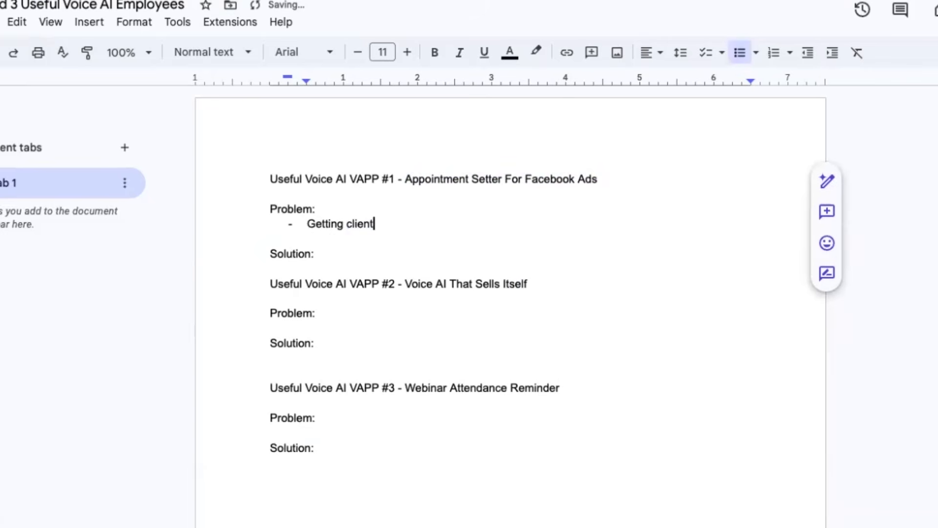
pyautogui.write('s to actually call the leads')
# Add a second Problem bullet for VAPP #1 reading "Finding good appointment setter and sales people".
pyautogui.press('Return')
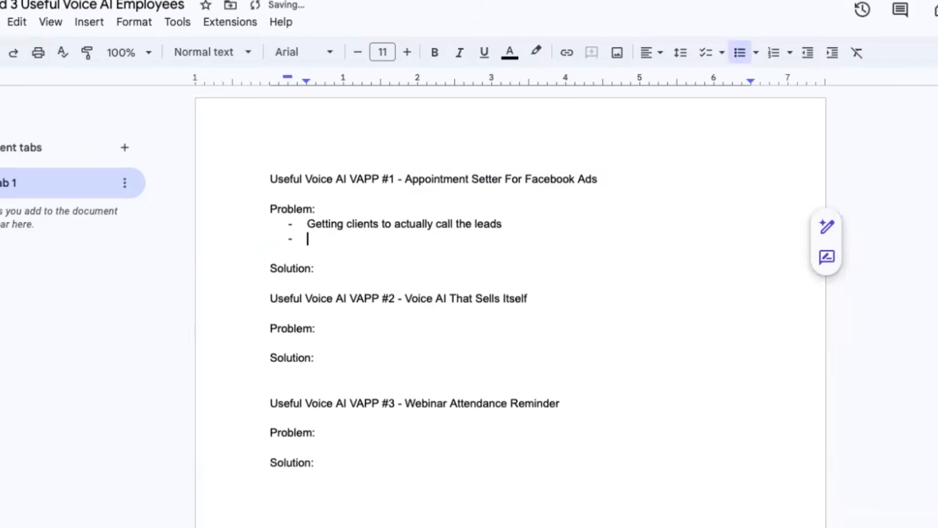
pyautogui.write('Finding')
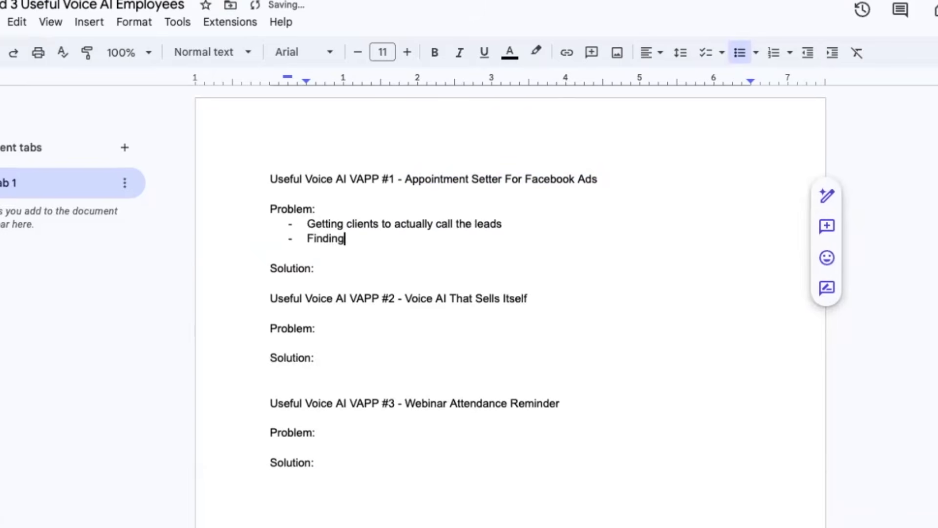
pyautogui.write(' good appoint')
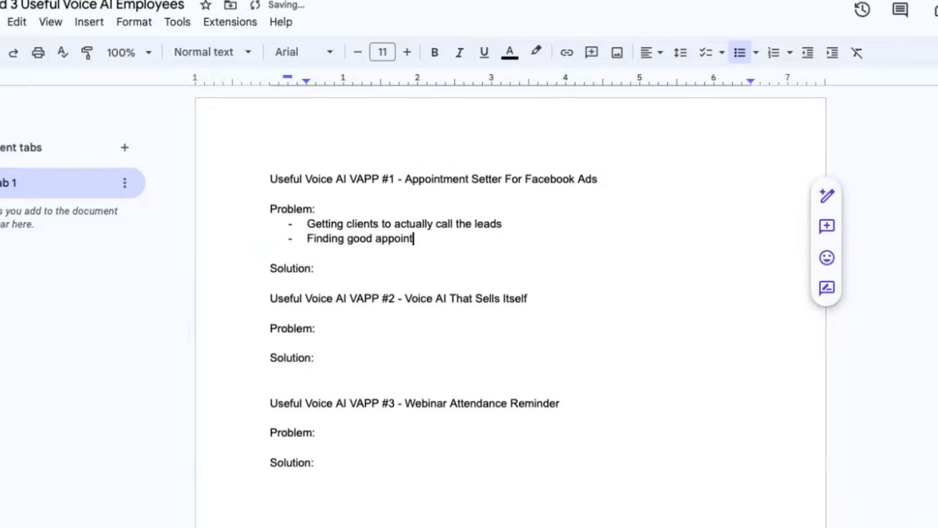
pyautogui.write('ment sette')
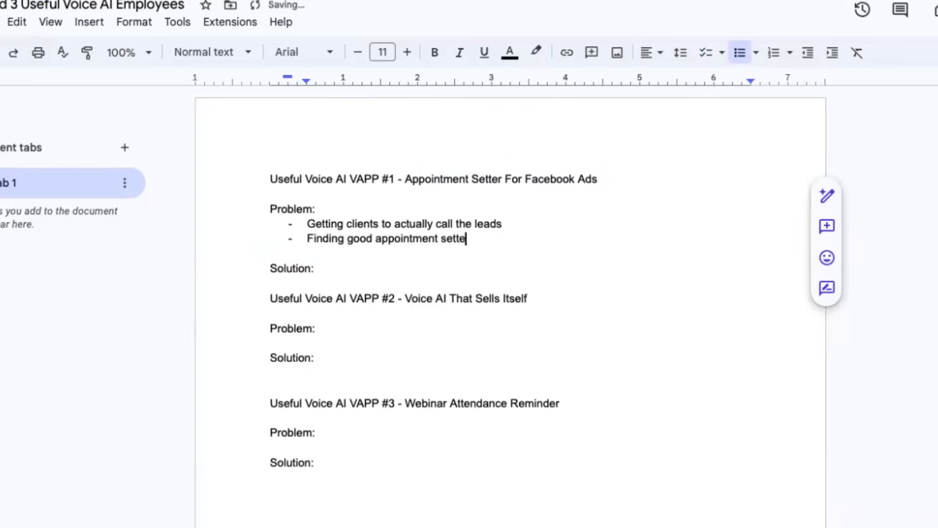
pyautogui.write('r and sale pe')
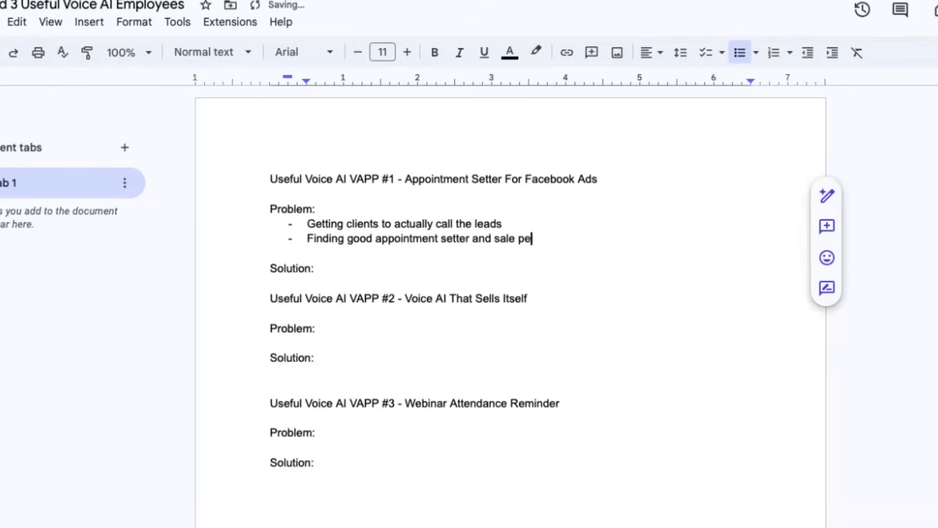
pyautogui.press('BackSpace')
pyautogui.press('BackSpace')
pyautogui.press('BackSpace')
pyautogui.write('s eeople')
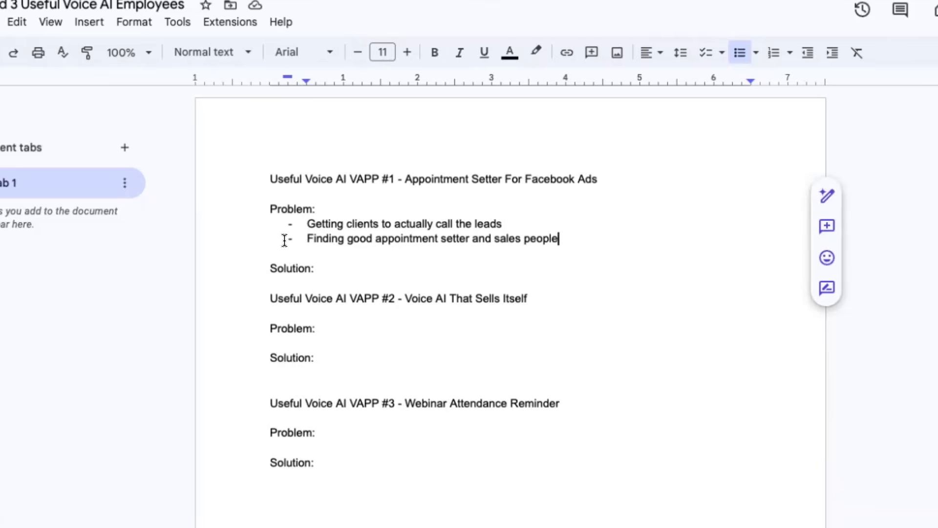
# Add a dashed bullet under Solution for VAPP #1 reading "Standard Scheduler VAPP through Thinkrr that calls and books leads".
pyautogui.click(320, 267)
pyautogui.press('Return')
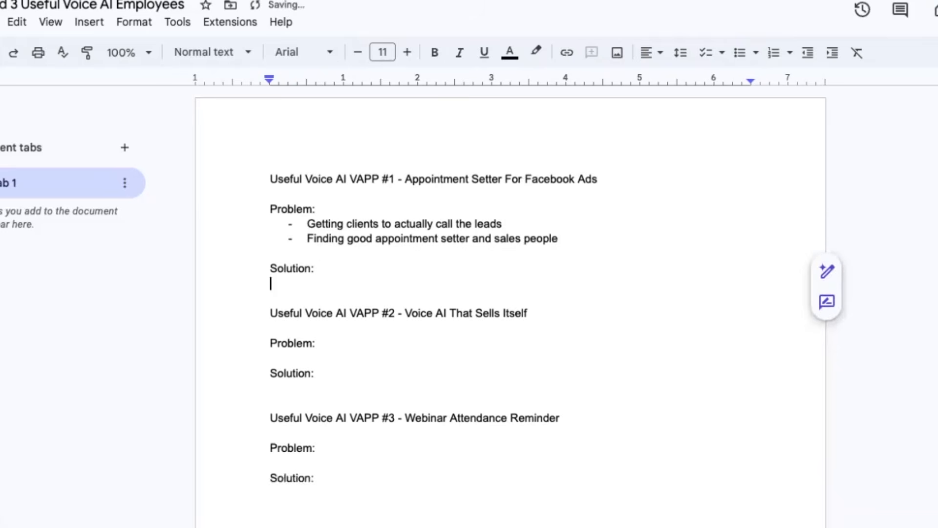
pyautogui.write('- ')
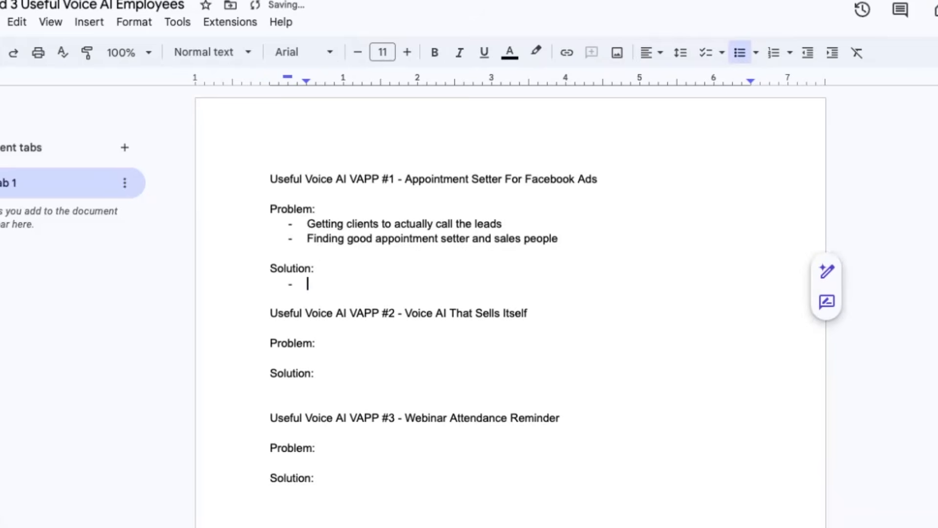
pyautogui.write('Stan')
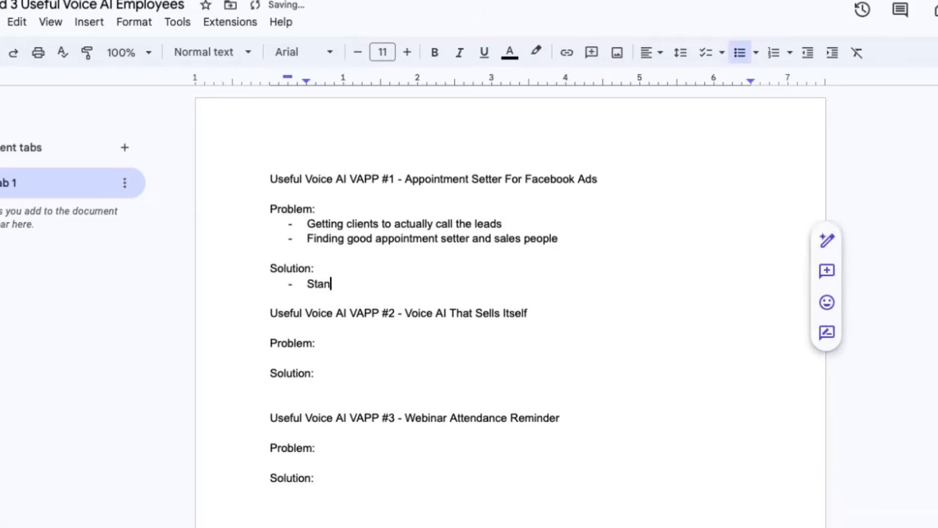
pyautogui.write('dard Scheuler')
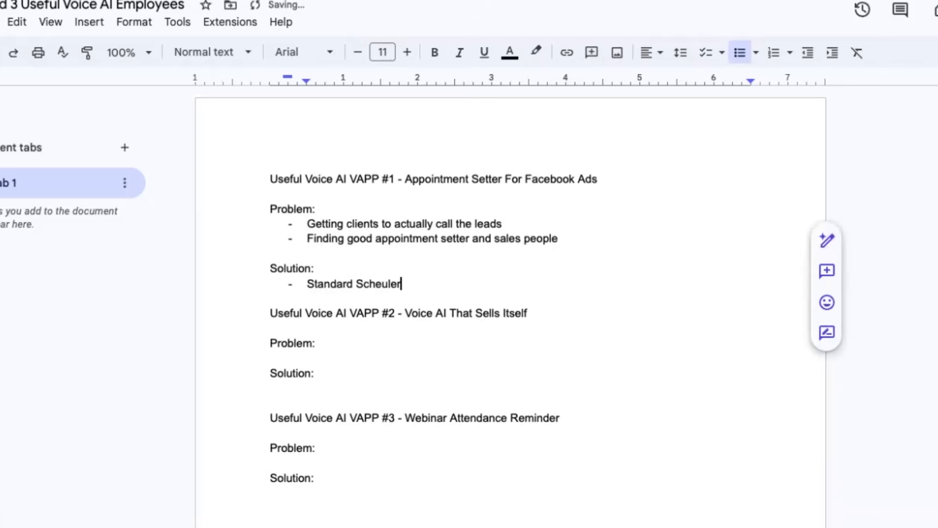
pyautogui.press('BackSpace')
pyautogui.press('BackSpace')
pyautogui.press('BackSpace')
pyautogui.press('BackSpace')
pyautogui.write('eduler VAPP trou')
pyautogui.press('BackSpace')
pyautogui.press('BackSpace')
pyautogui.press('BackSpace')
pyautogui.write('h')
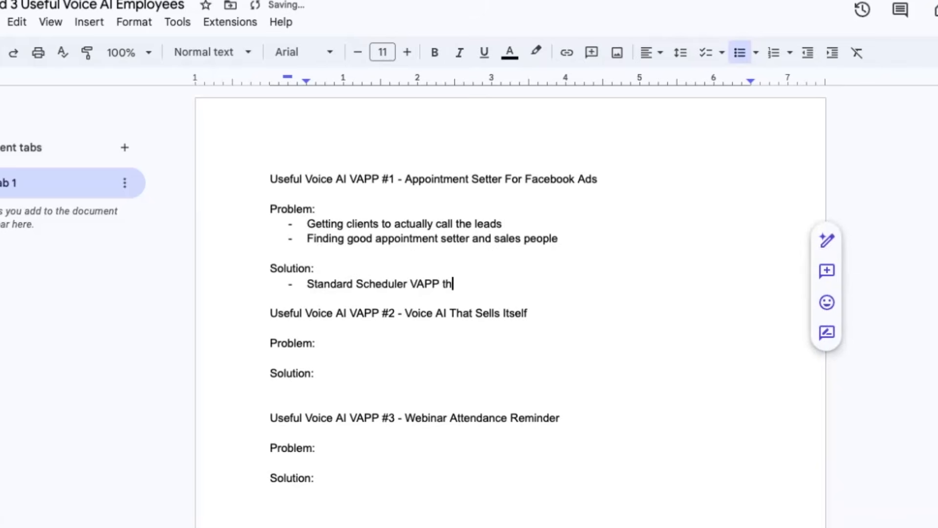
pyautogui.write('rough Thoinkr')
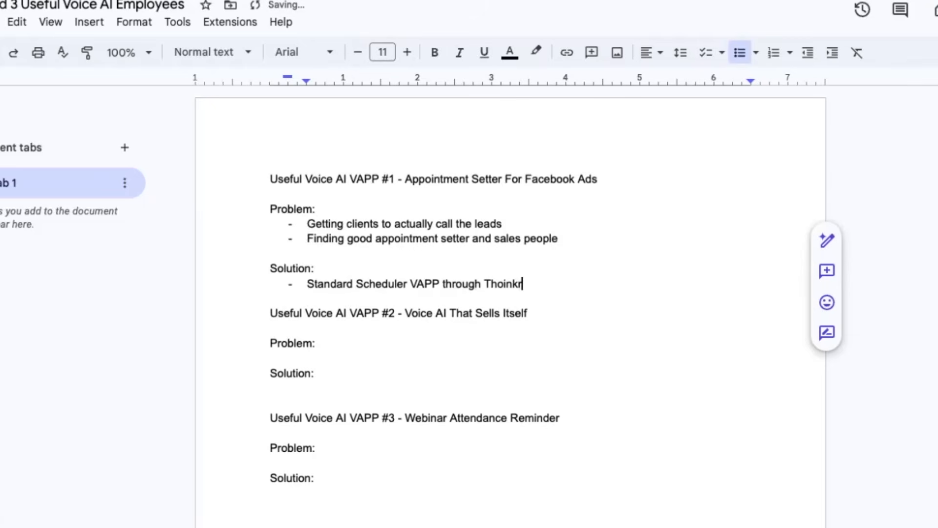
pyautogui.press('BackSpace')
pyautogui.press('BackSpace')
pyautogui.press('BackSpace')
pyautogui.press('BackSpace')
pyautogui.press('BackSpace')
pyautogui.write('i')
pyautogui.write('r that calls and ')
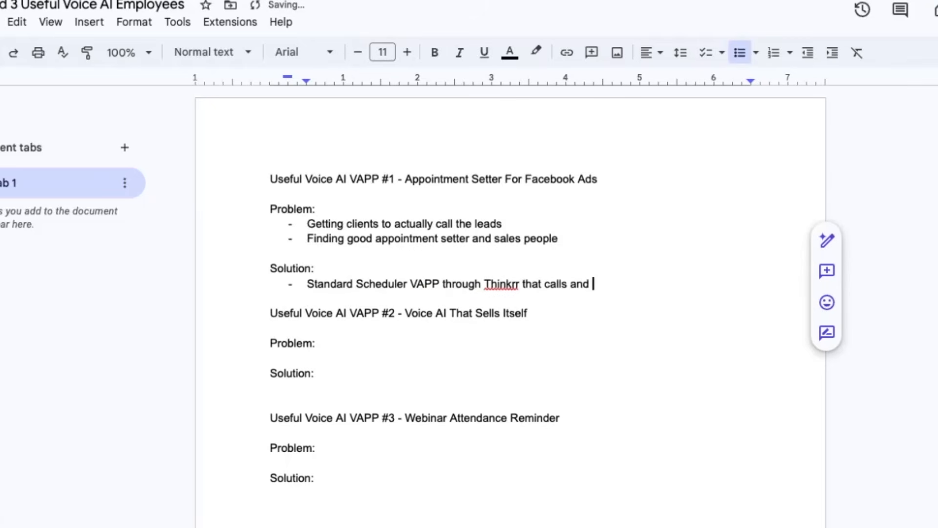
pyautogui.write('books')
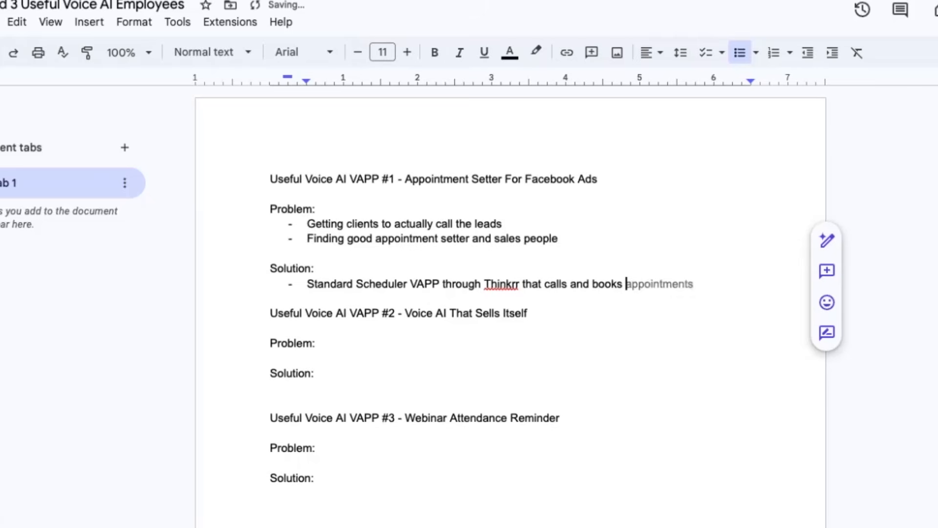
pyautogui.write(' leads')
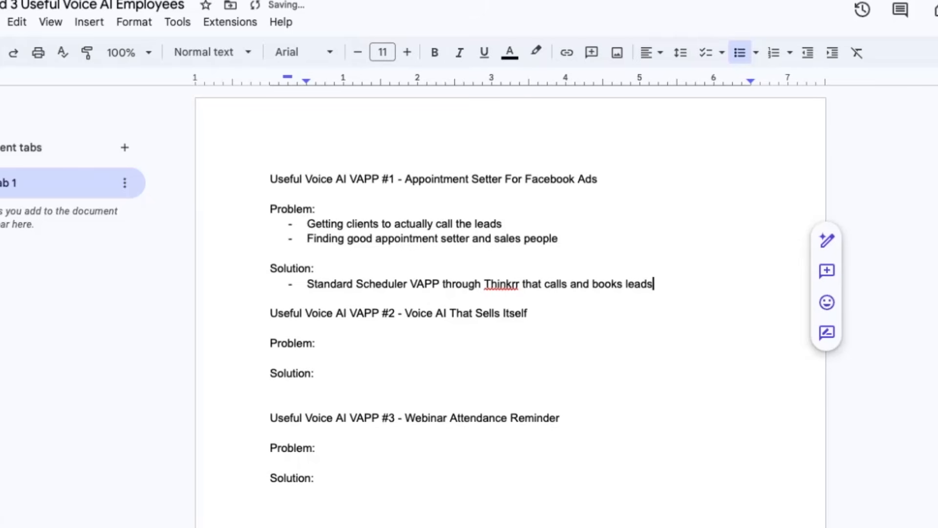
# Insert "OR qualification scheduler" after "Standard Scheduler" in the VAPP #1 Solution bullet.
pyautogui.click(406, 284)
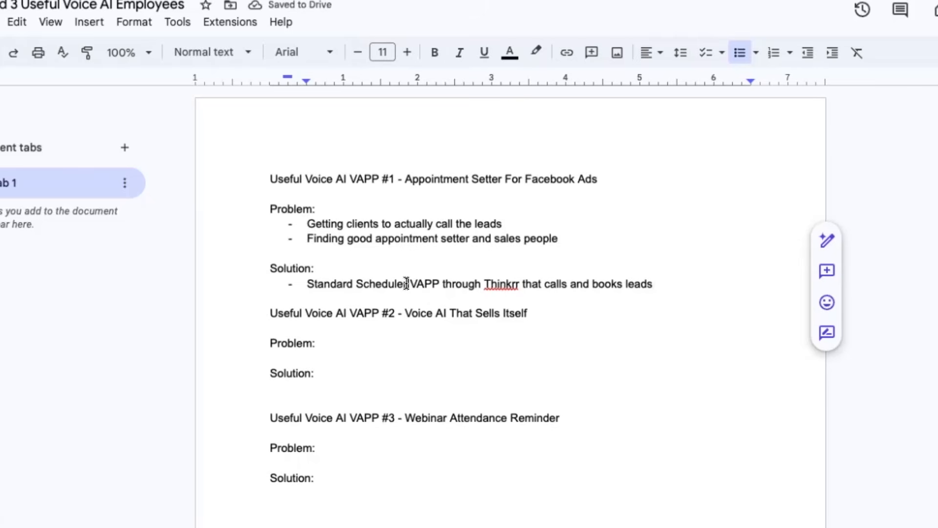
pyautogui.write('OR qualificati')
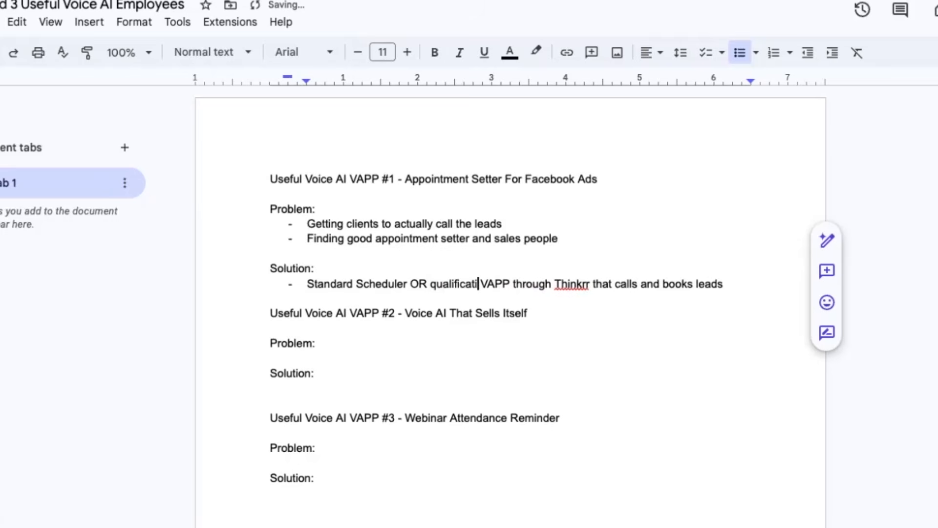
pyautogui.write('on schedu')
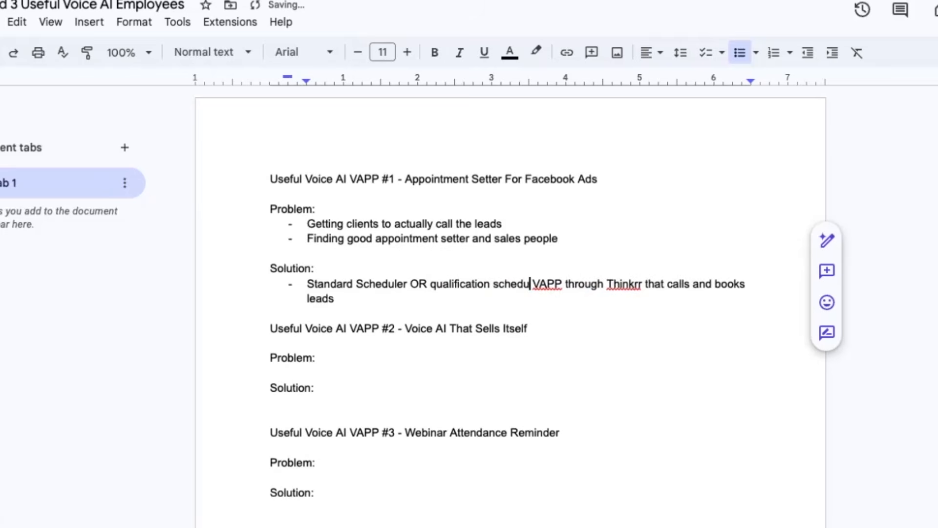
pyautogui.write('ler')
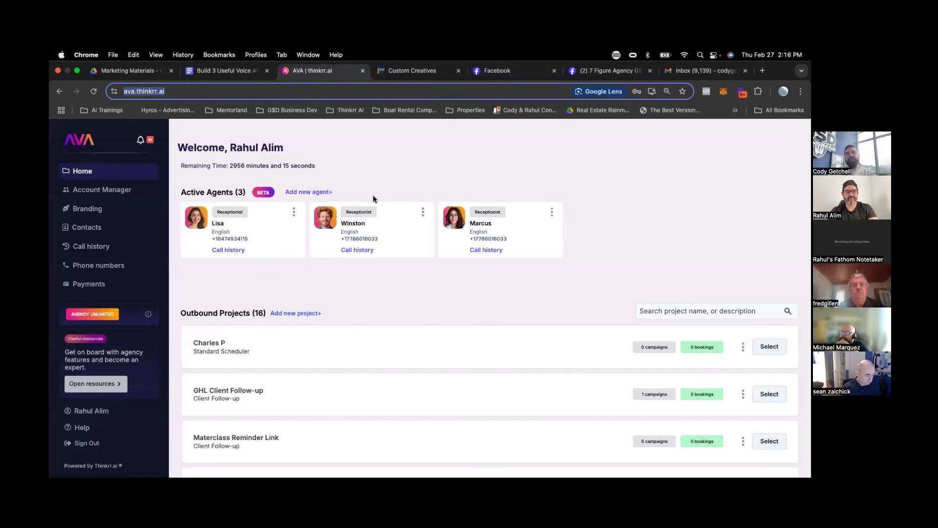
# Start a new outbound project in AVA and name it "VAPP Example #1 - App Scheduler For FB Ads".
pyautogui.click(274, 317)
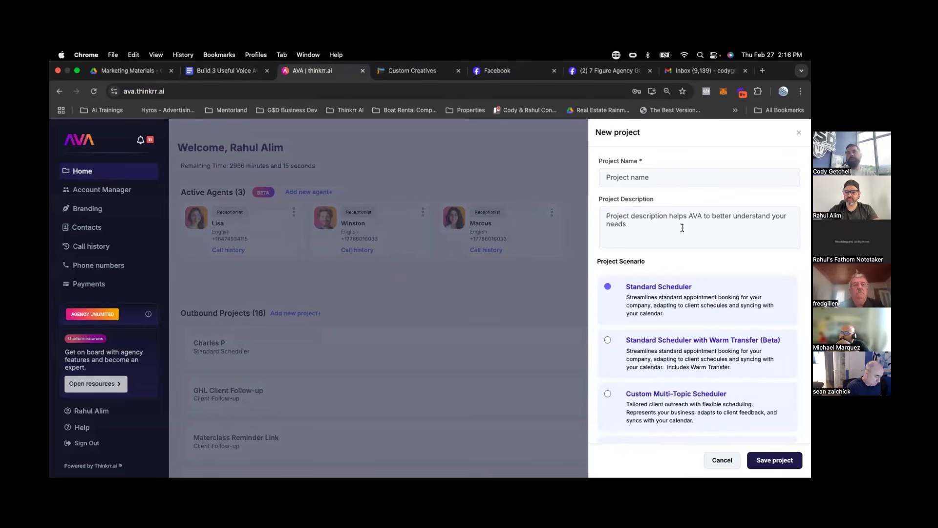
pyautogui.click(635, 175)
pyautogui.write('V')
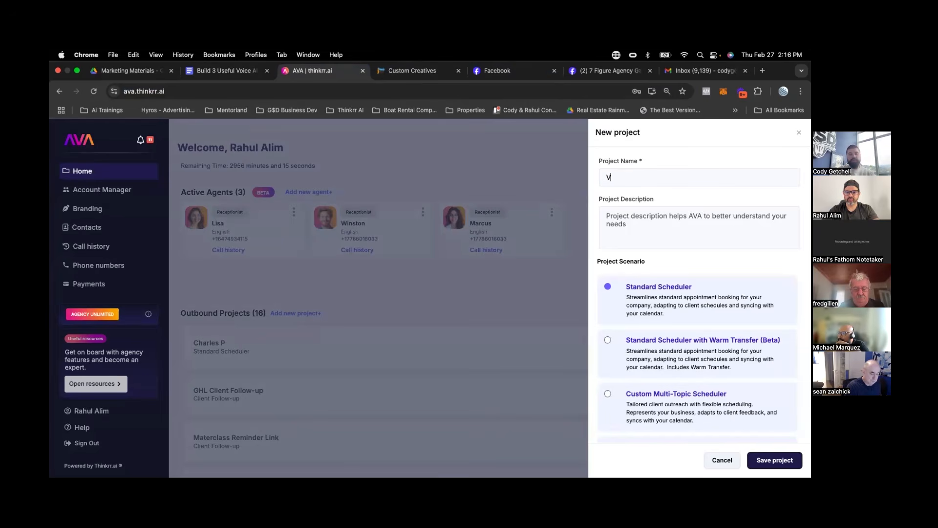
pyautogui.write('APP Example #1 - ')
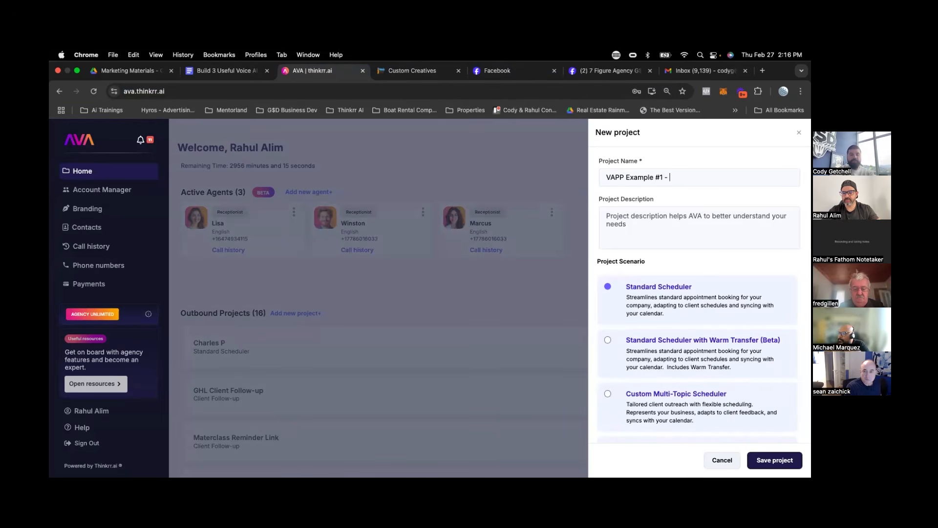
pyautogui.write('App Scheduler For FB Ads')
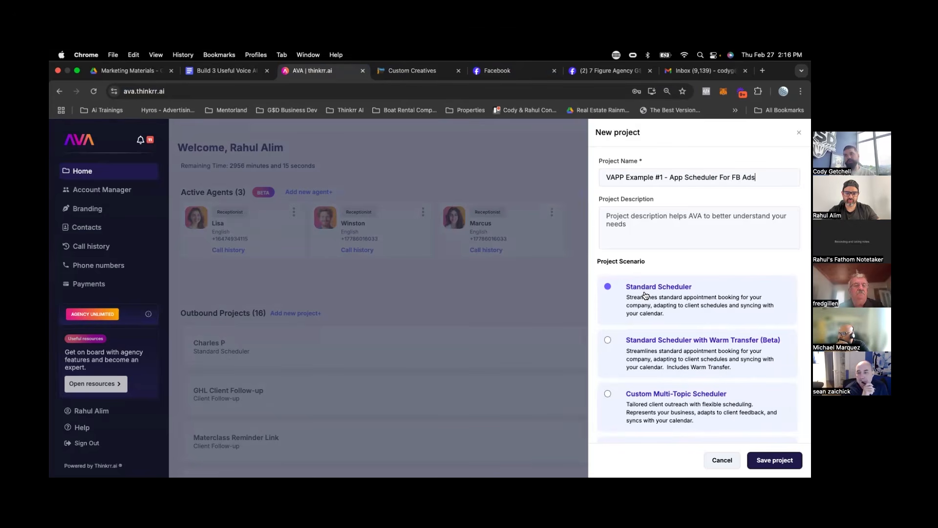
# Review the available project scenarios, comparing Standard Scheduler with options such as Qualification Scheduler.
pyautogui.scroll(-10, 645, 295)
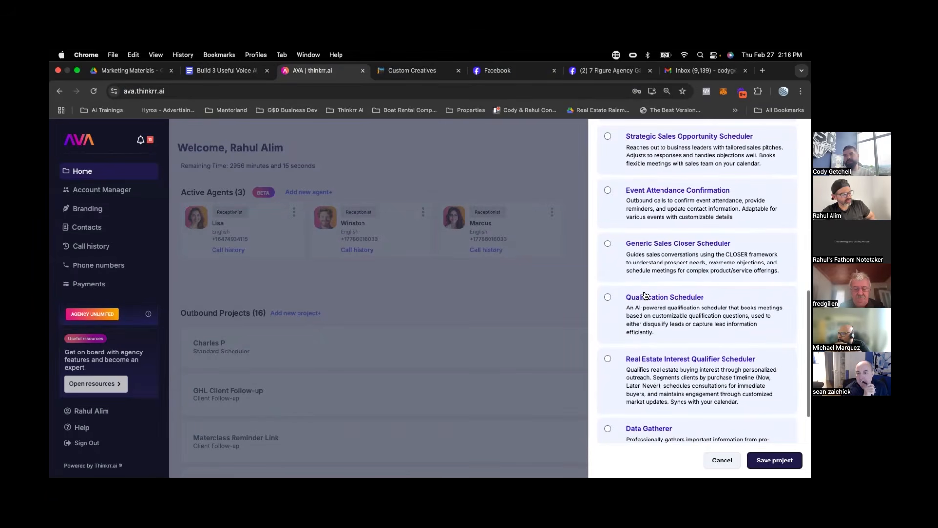
pyautogui.scroll(10, 698, 313)
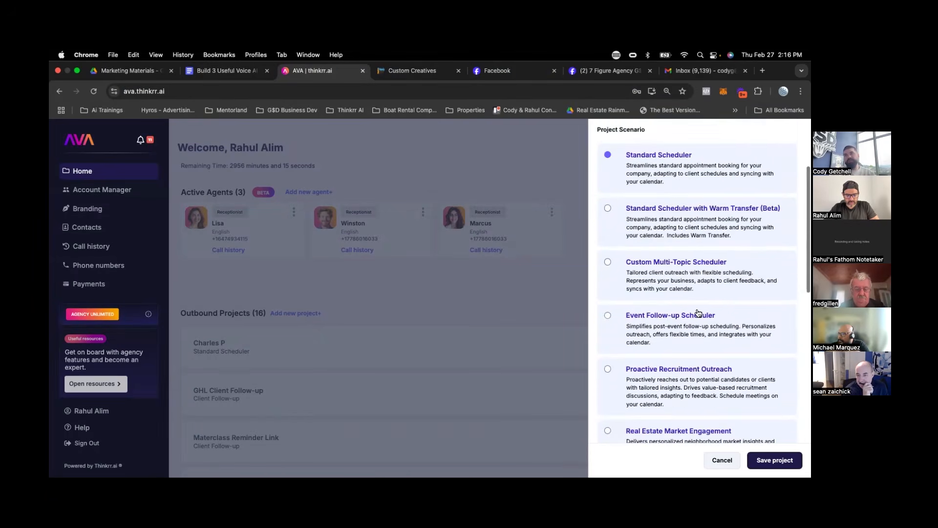
pyautogui.scroll(1, 698, 312)
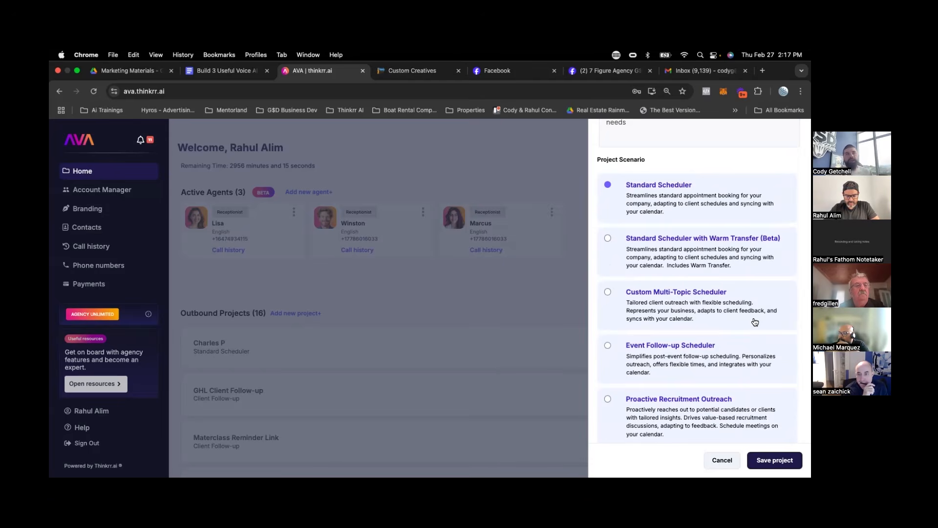
pyautogui.scroll(-5, 755, 322)
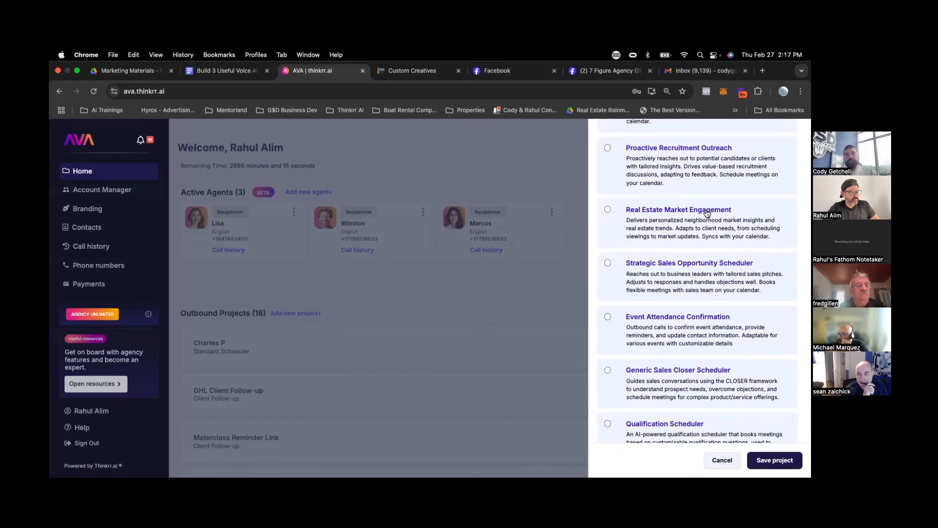
pyautogui.scroll(6, 699, 195)
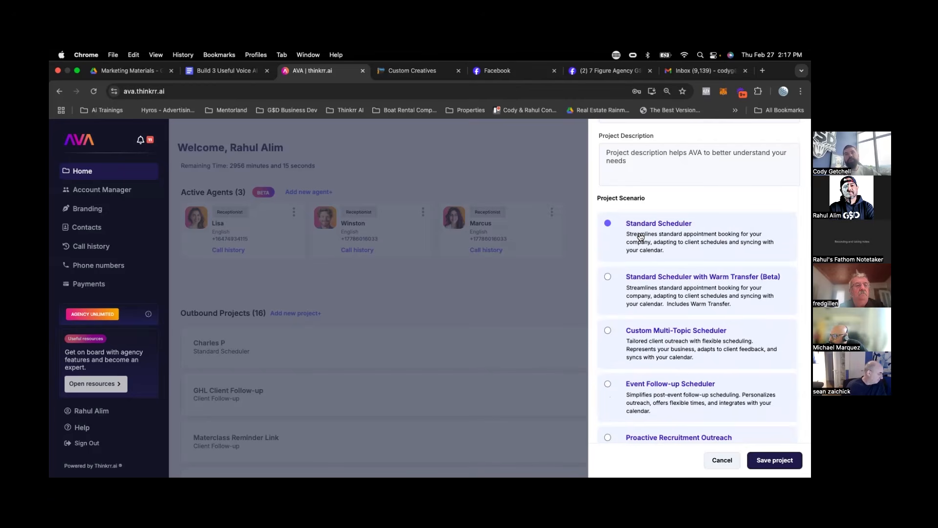
pyautogui.scroll(-10, 641, 236)
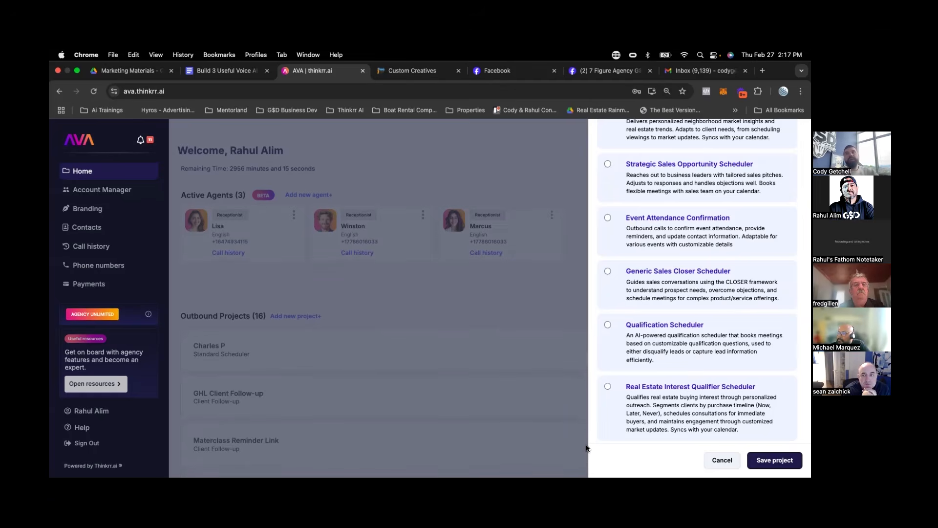
pyautogui.scroll(10, 630, 306)
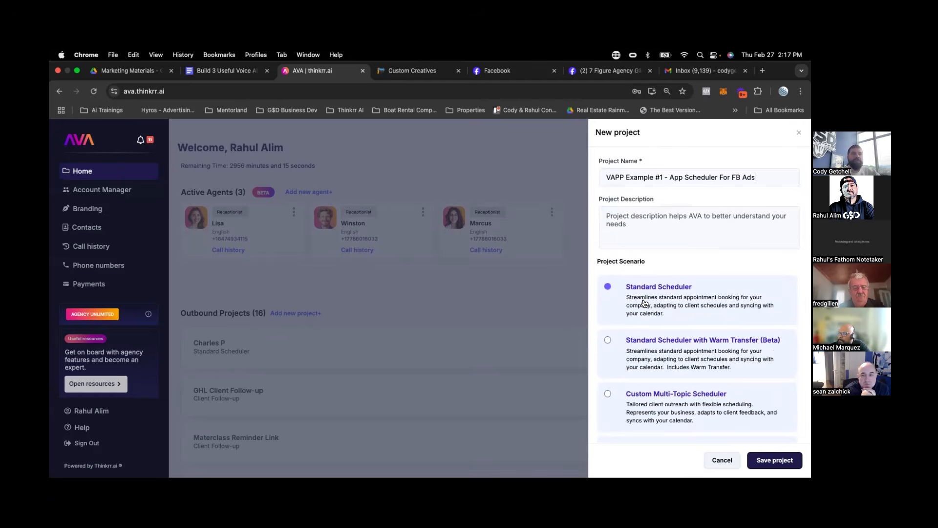
pyautogui.scroll(-6, 644, 303)
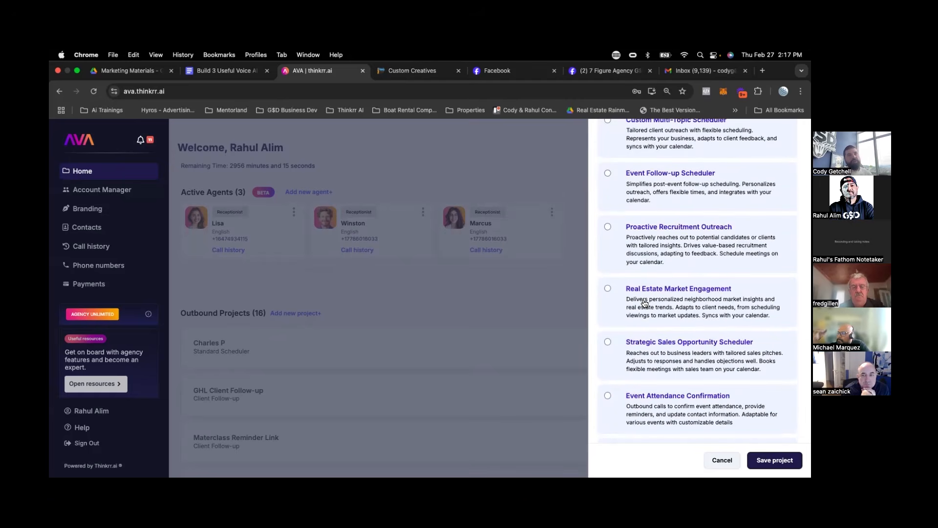
pyautogui.scroll(6, 643, 303)
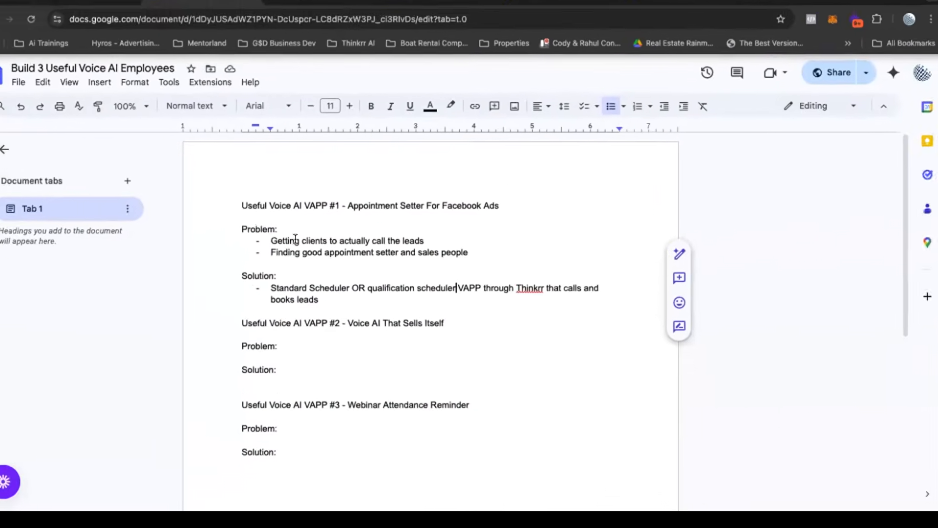
# In the Google Doc, add an "FB AD Offer:" section below VAPP #1's Solution with the dashed bullet "$2,000 off a roof replacement".
pyautogui.click(326, 316)
pyautogui.press('Return')
pyautogui.press('Return')
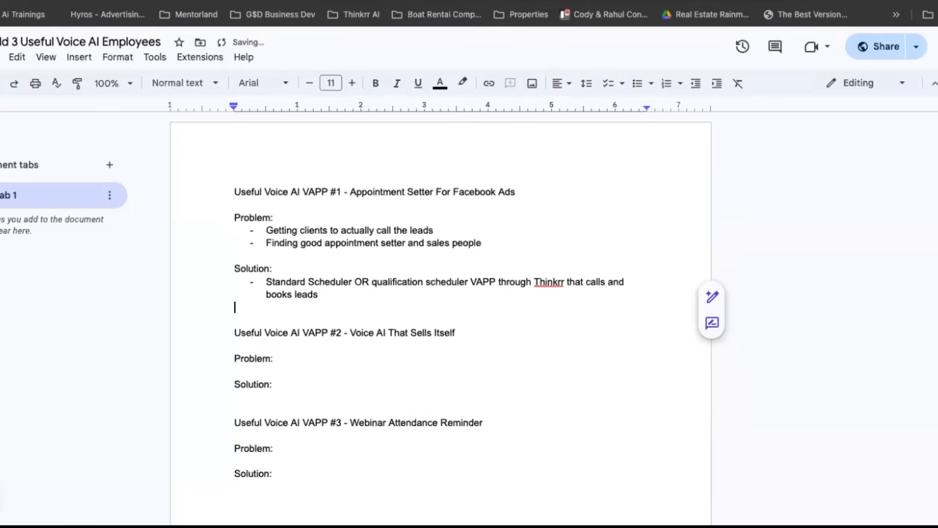
pyautogui.write('FB AD')
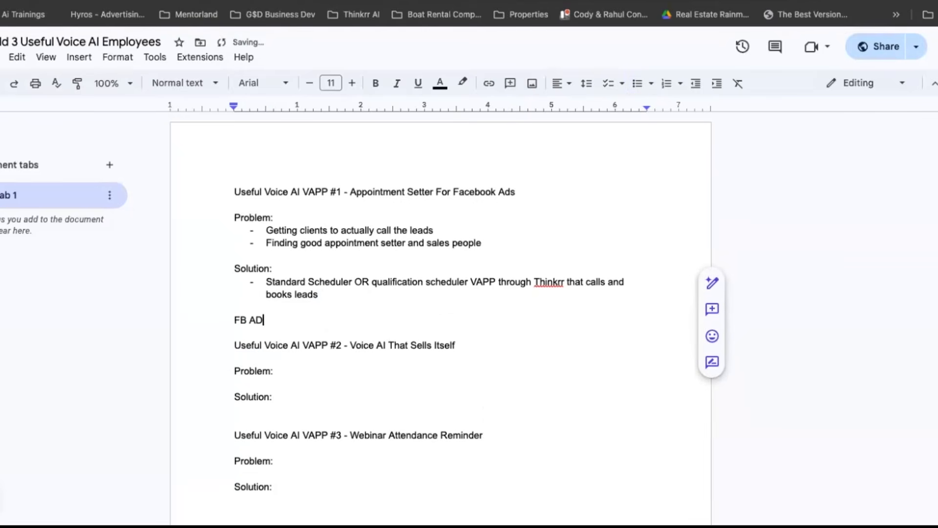
pyautogui.write(' Offer:')
pyautogui.press('Return')
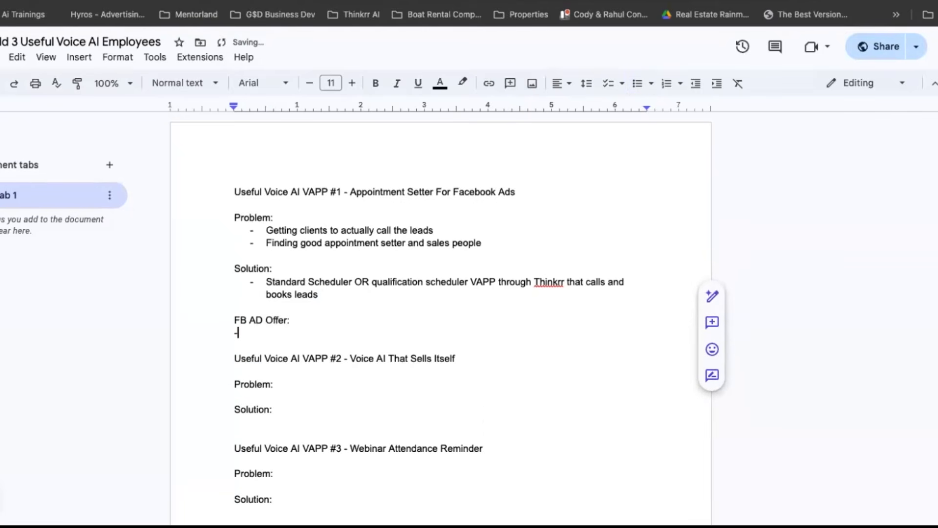
pyautogui.write('- ')
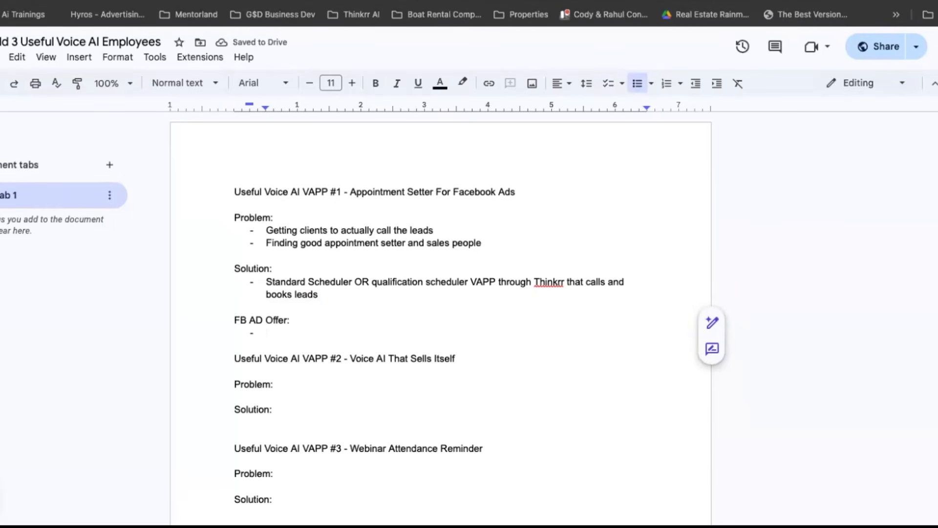
pyautogui.write('$2')
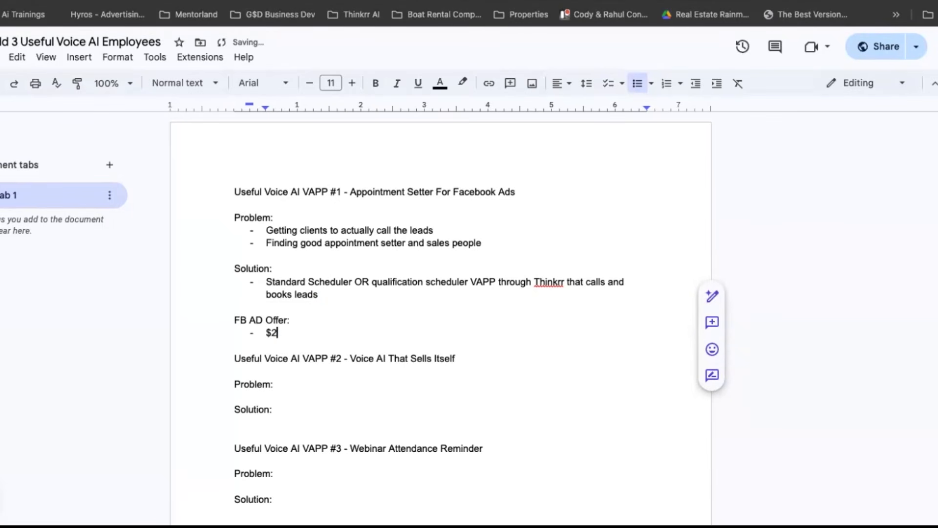
pyautogui.write(',000 off a b')
pyautogui.write('oof replacement')
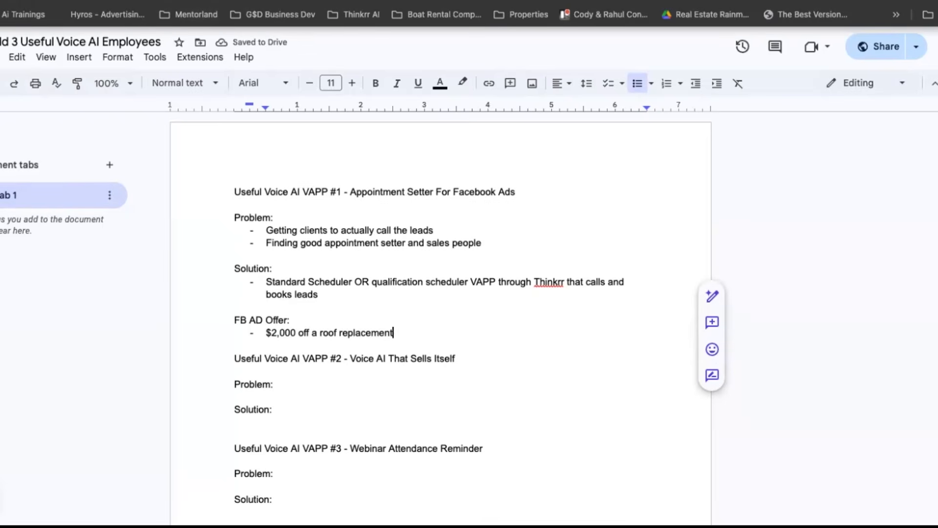
# Switch back to the VAPP Example #1 project in AVA and review its Initial Greeting text.
pyautogui.click(328, 72)
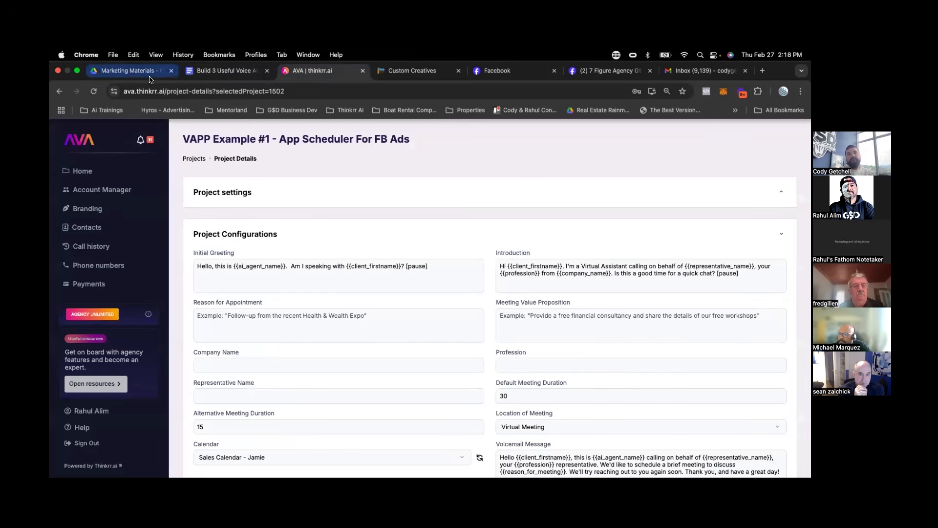
pyautogui.scroll(-1, 276, 267)
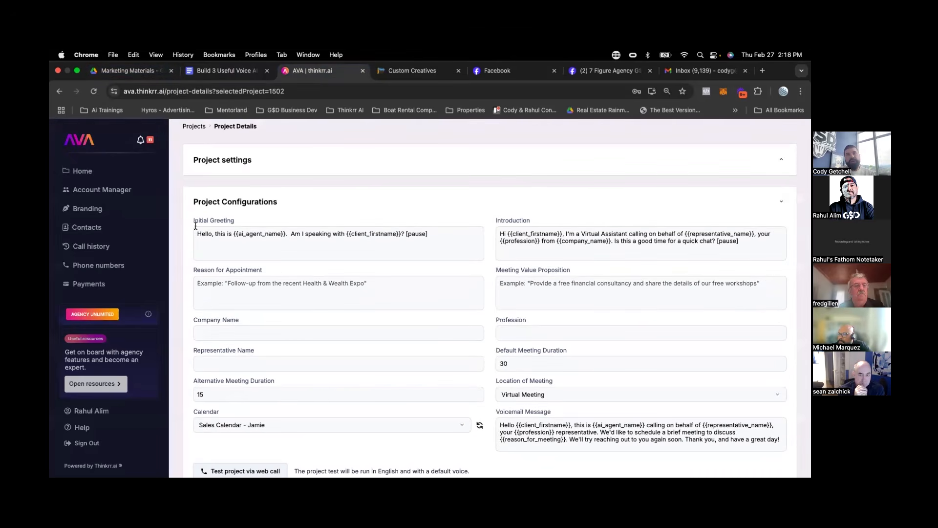
pyautogui.moveTo(198, 235); pyautogui.dragTo(434, 236)
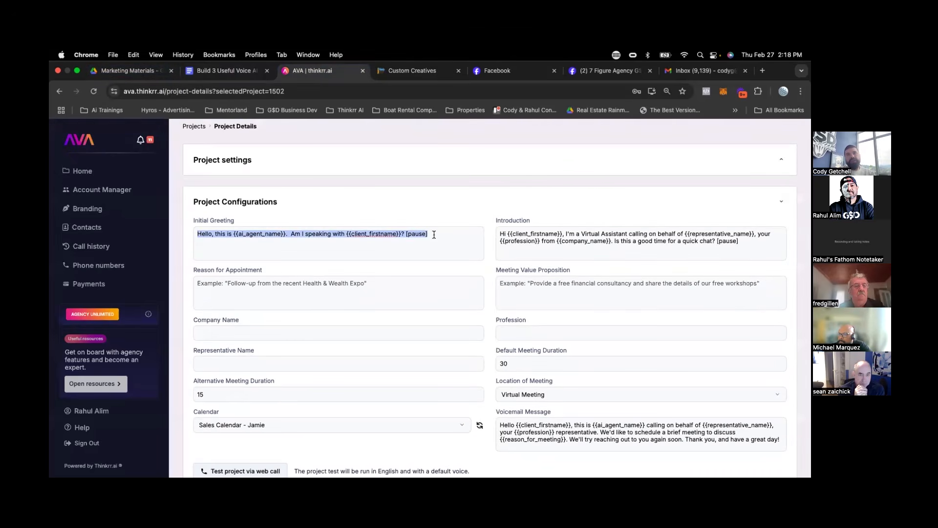
pyautogui.click(434, 234)
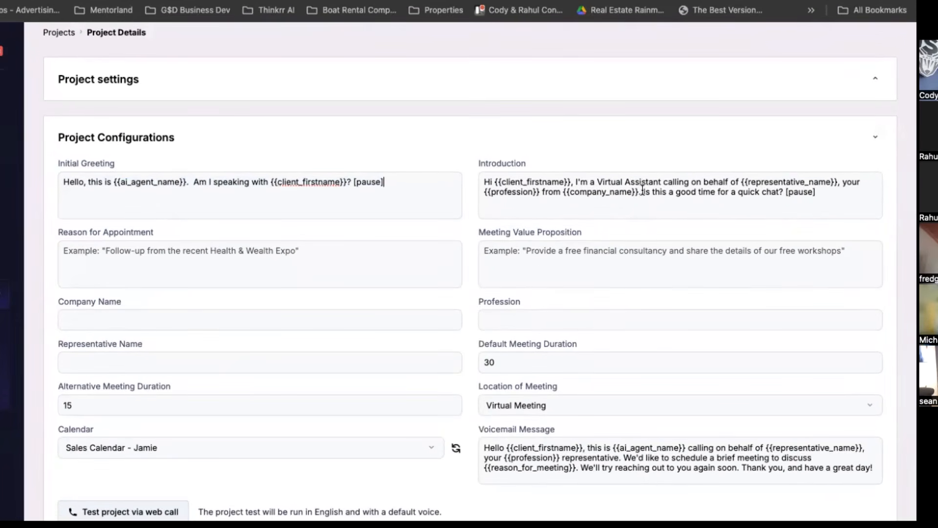
# Insert "I'm calling because you opted into our add to claim $2,000 off a new roof for your property," after the company name in the Introduction.
pyautogui.click(642, 190)
pyautogui.write("I'm calling because y")
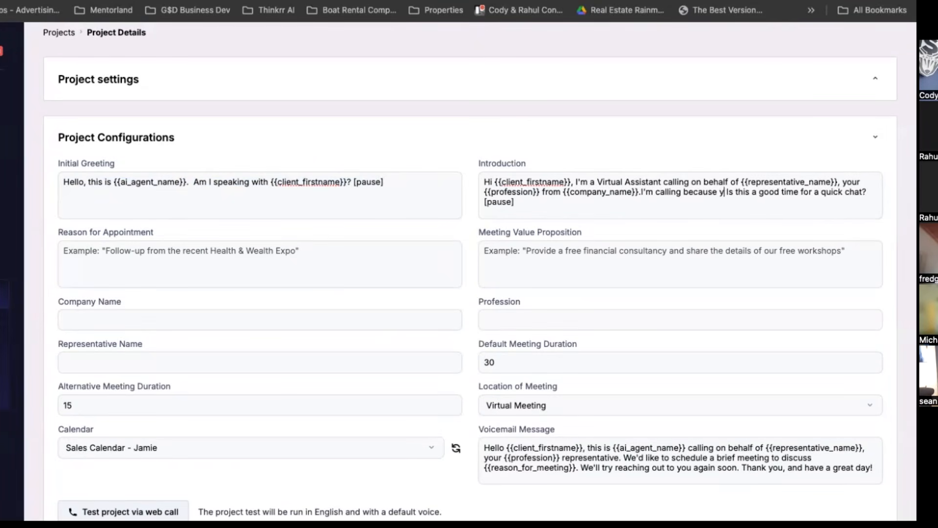
pyautogui.write('ou opted into ou')
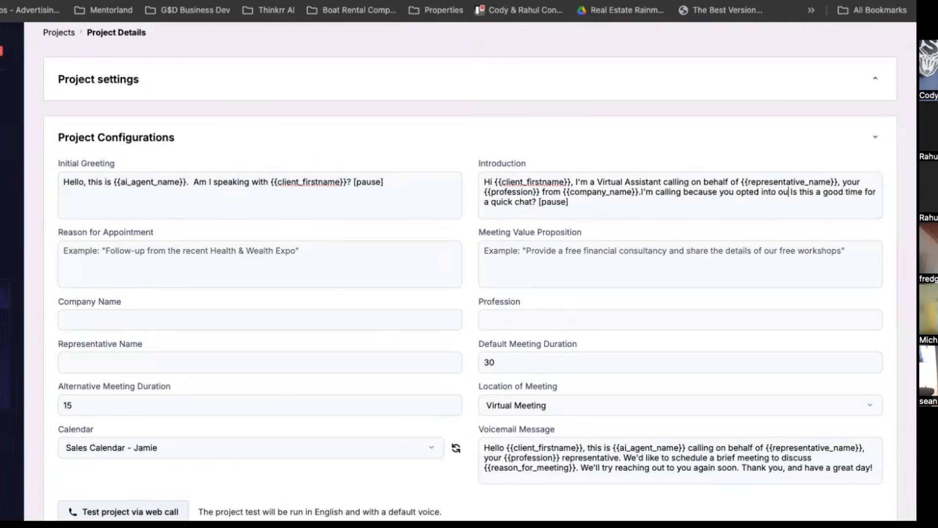
pyautogui.write('r add to get')
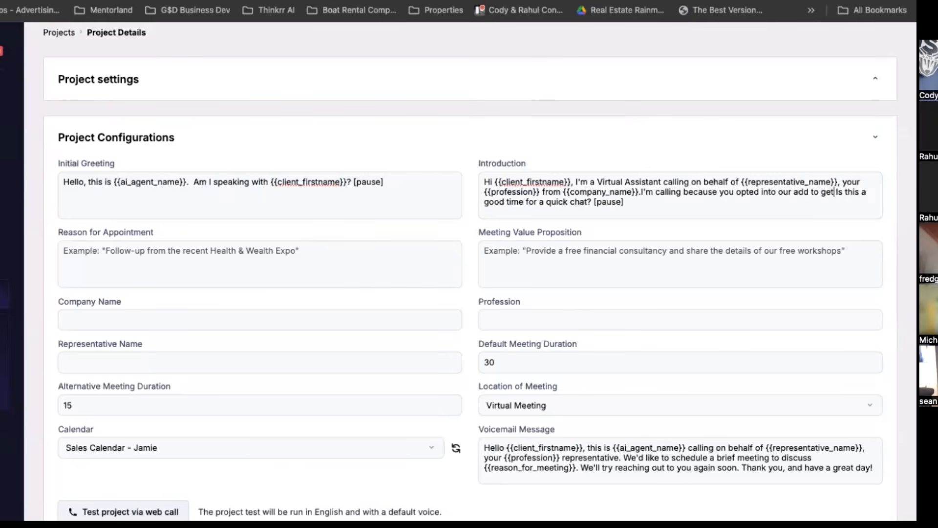
pyautogui.press('BackSpace')
pyautogui.press('BackSpace')
pyautogui.press('BackSpace')
pyautogui.write('claim $2,000 off a')
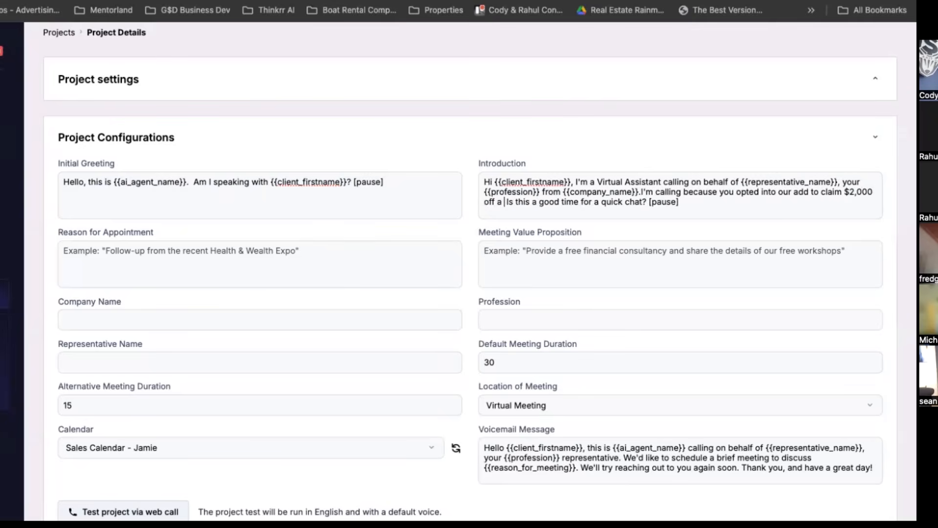
pyautogui.write(' new roof for you ')
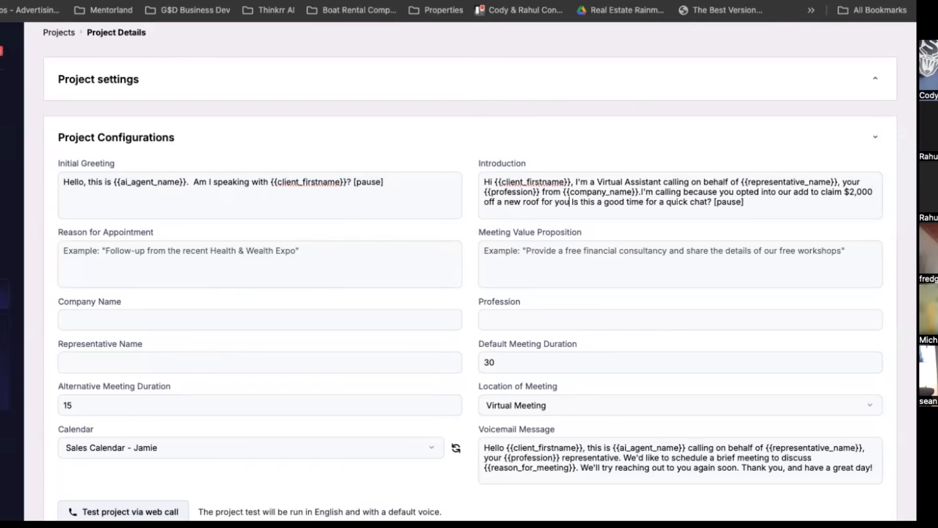
pyautogui.write('r property')
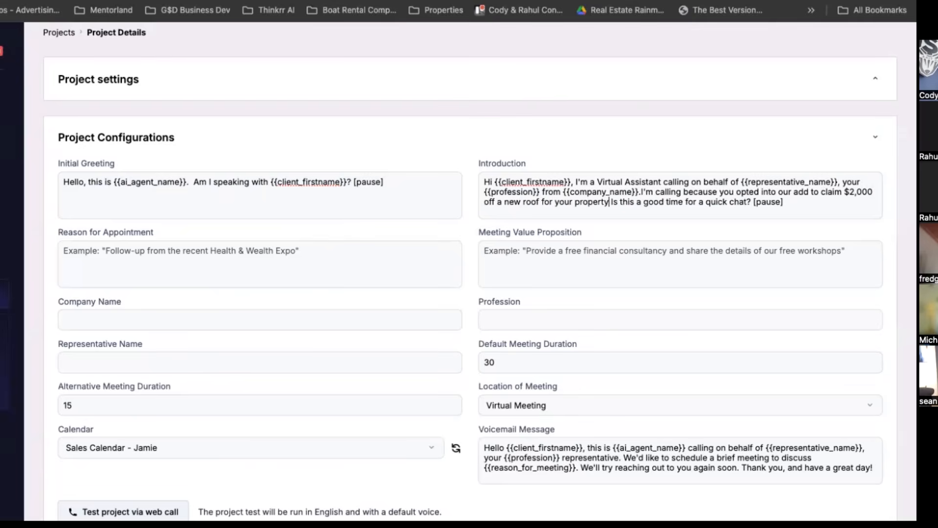
pyautogui.write(',')
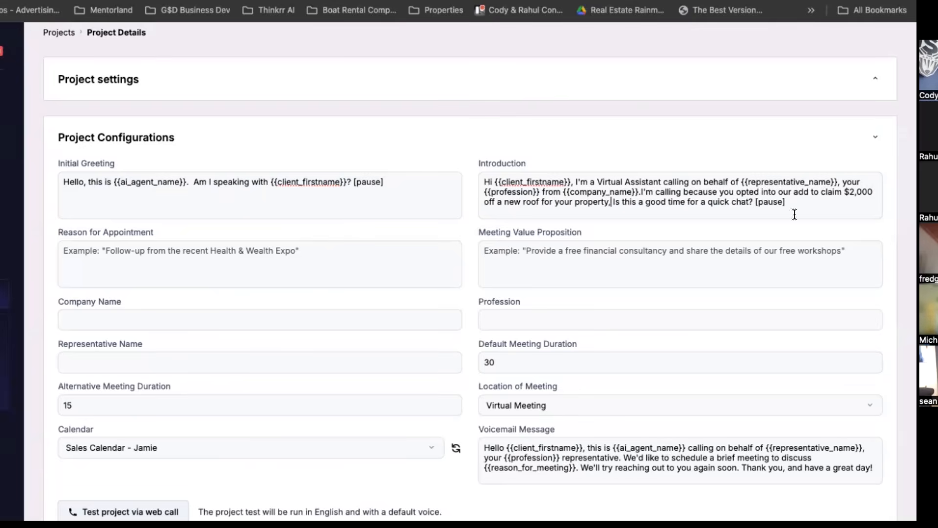
# Enter "Four roofers" as the company name in the project configurations.
pyautogui.scroll(-1, 324, 218)
pyautogui.click(190, 264)
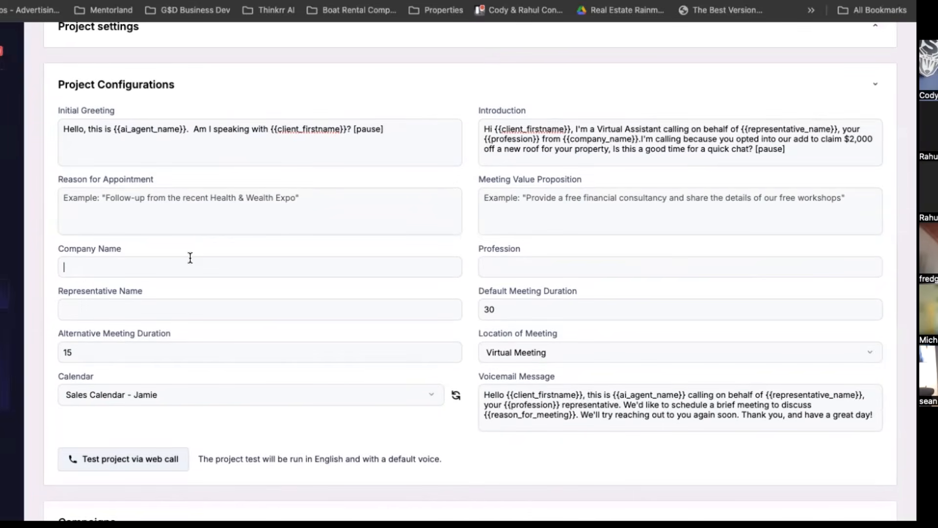
pyautogui.write('Four roofers')
# Set the profession to "Roofers" and fill in the representative's full name.
pyautogui.click(527, 249)
pyautogui.write('R')
pyautogui.write('oof')
pyautogui.press('BackSpace')
pyautogui.write('ofers')
pyautogui.click(287, 319)
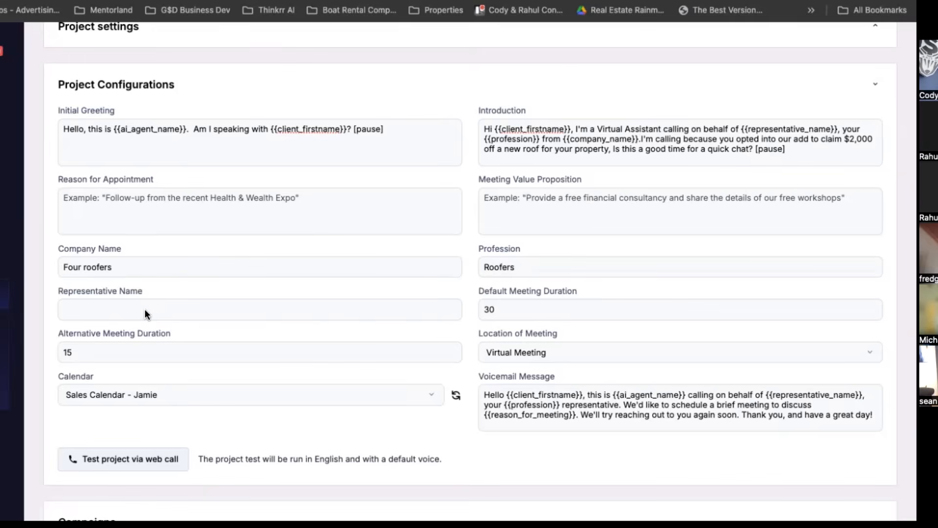
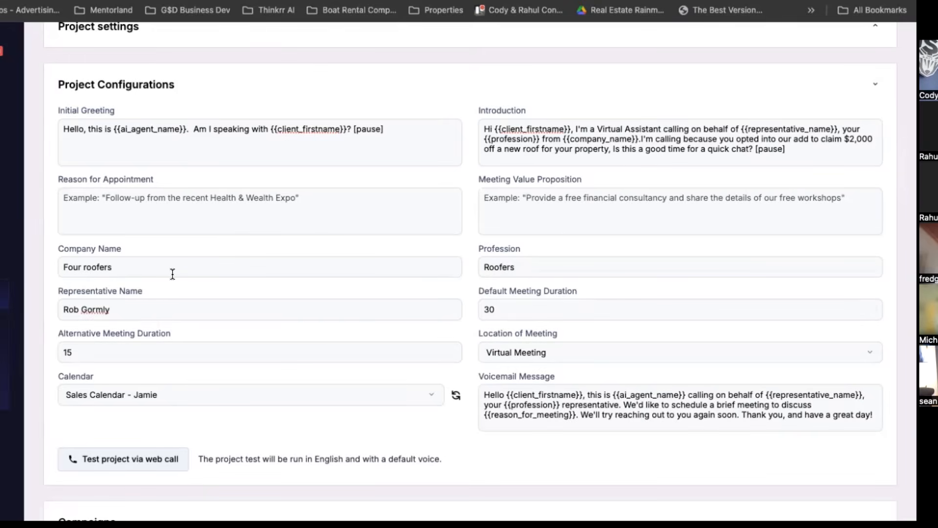
# Enter "To discuss your property that needs a roof replacement and get your inspection shceduled." as the Reason for Appointment.
pyautogui.click(394, 216)
pyautogui.write('To disuc')
pyautogui.press('BackSpace')
pyautogui.press('BackSpace')
pyautogui.write('cuss your ')
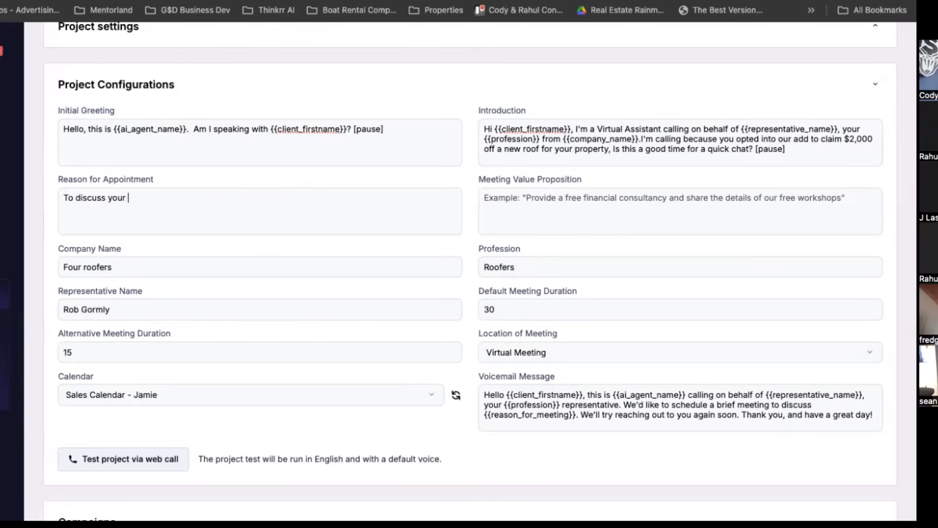
pyautogui.write('property that needs a roof r')
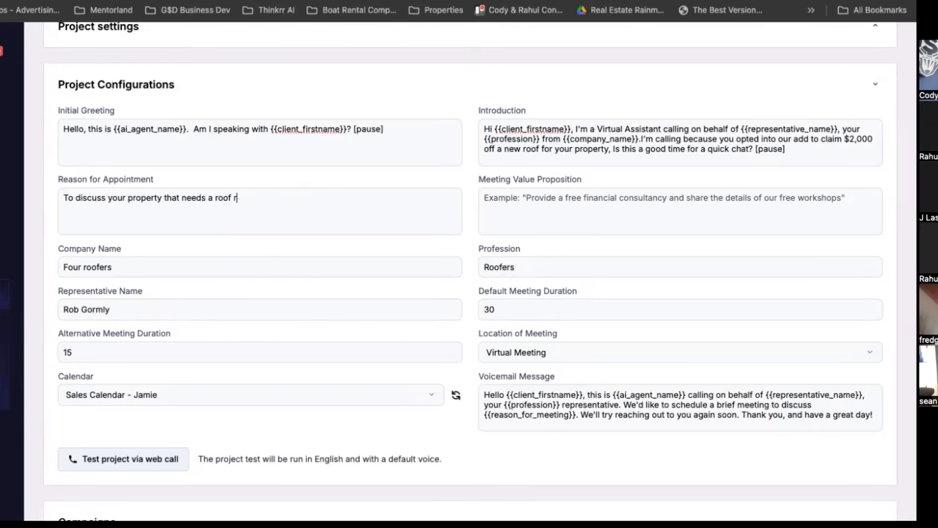
pyautogui.write('eplacement and get your ')
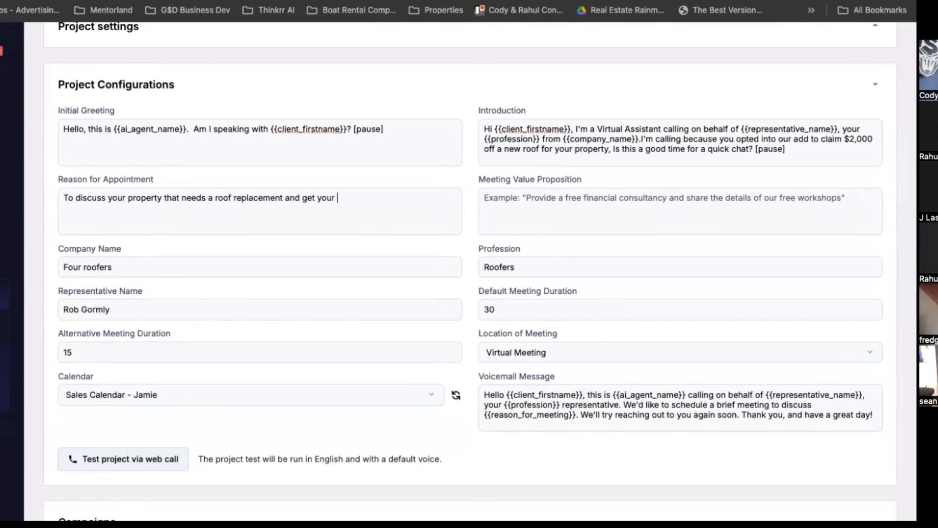
pyautogui.write('appoiinspection shceduled.')
# Enter "To lock in your $2,000 discount for your new roof." as the Meeting Value Proposition.
pyautogui.click(520, 198)
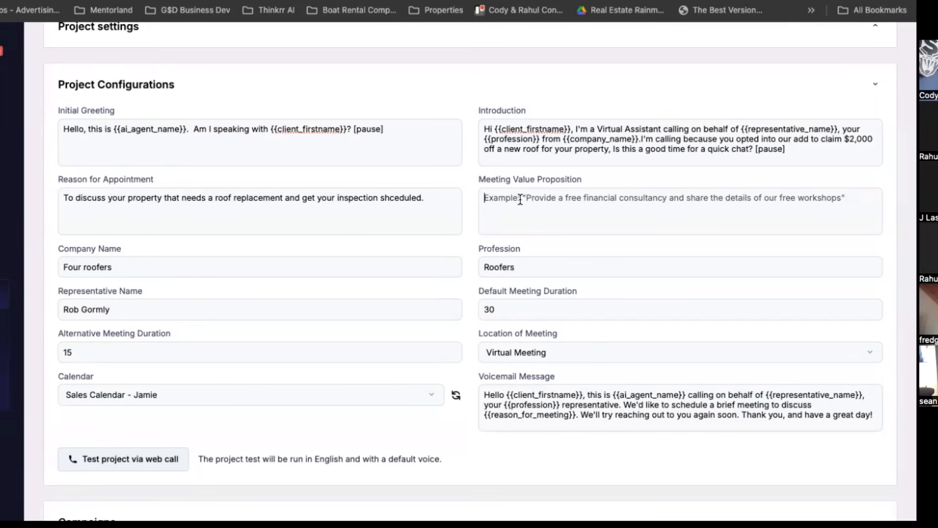
pyautogui.write('To loc')
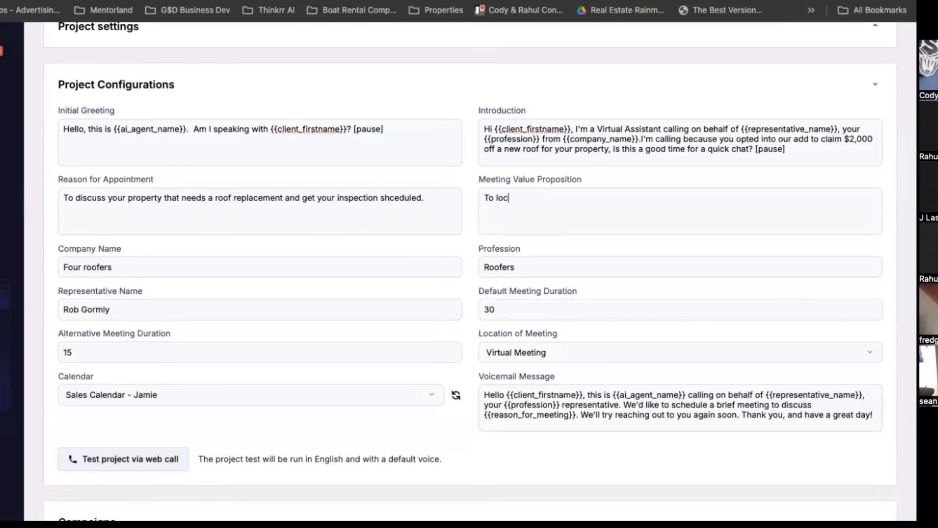
pyautogui.write('k in your $2,000 discount for your new roof.')
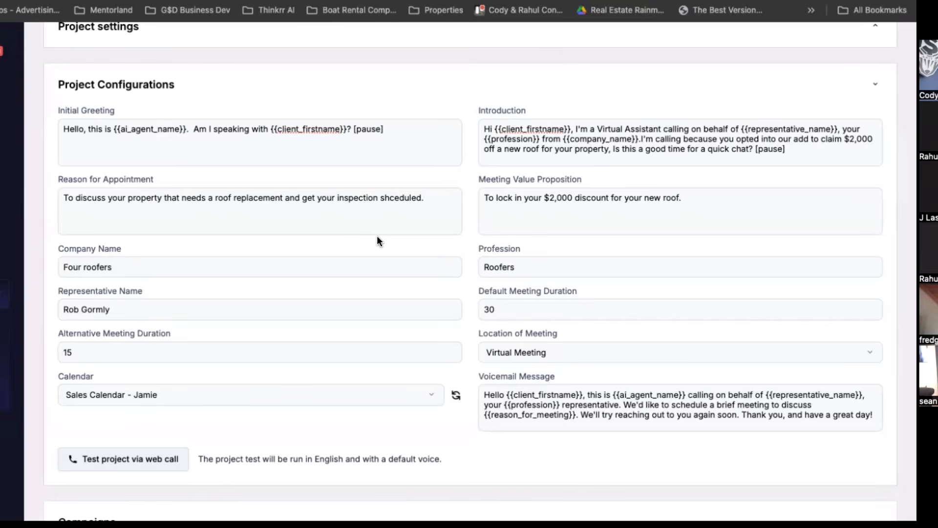
# Test the project with a simulated web call to the presenter's own contact record, and end the call when done.
pyautogui.scroll(-3, 376, 235)
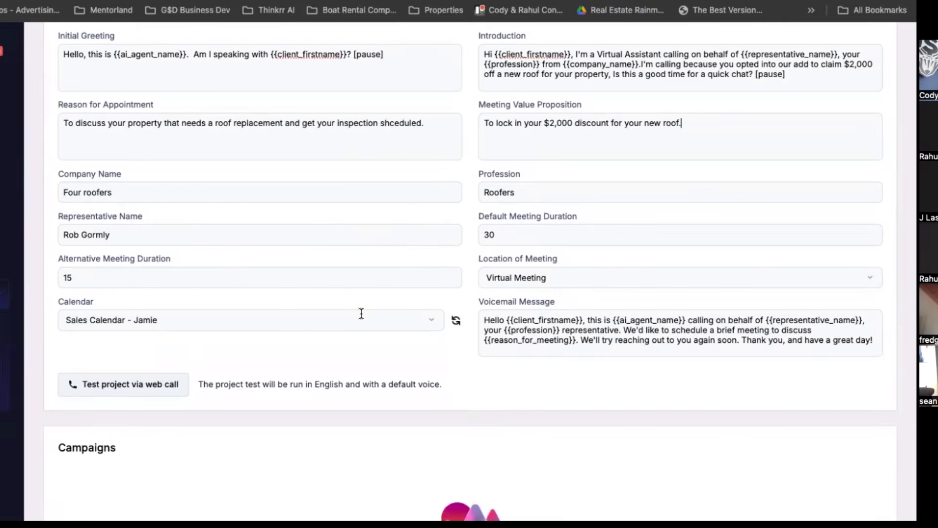
pyautogui.scroll(-2, 220, 191)
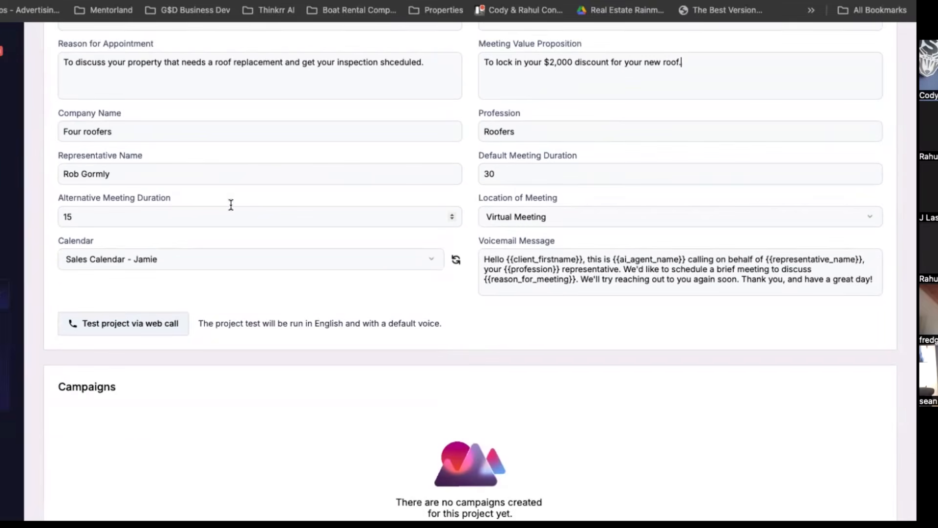
pyautogui.click(140, 322)
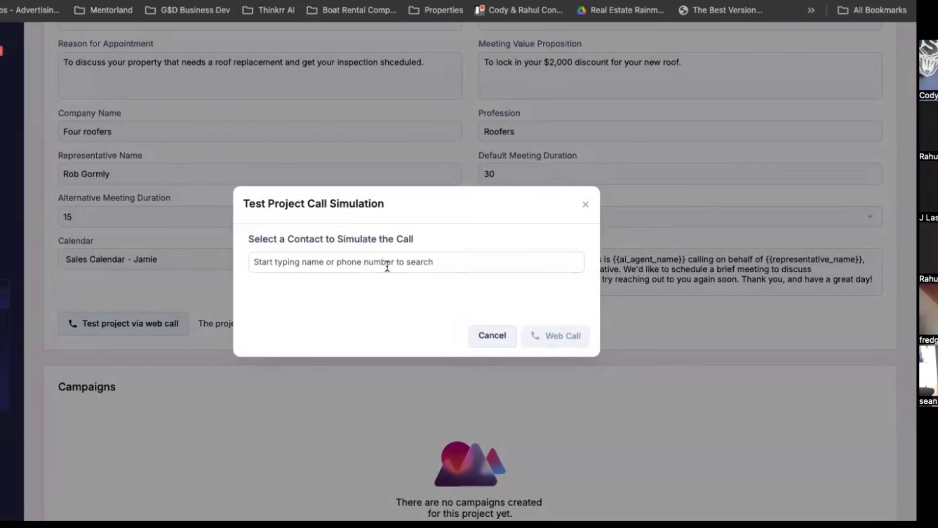
pyautogui.write('cody')
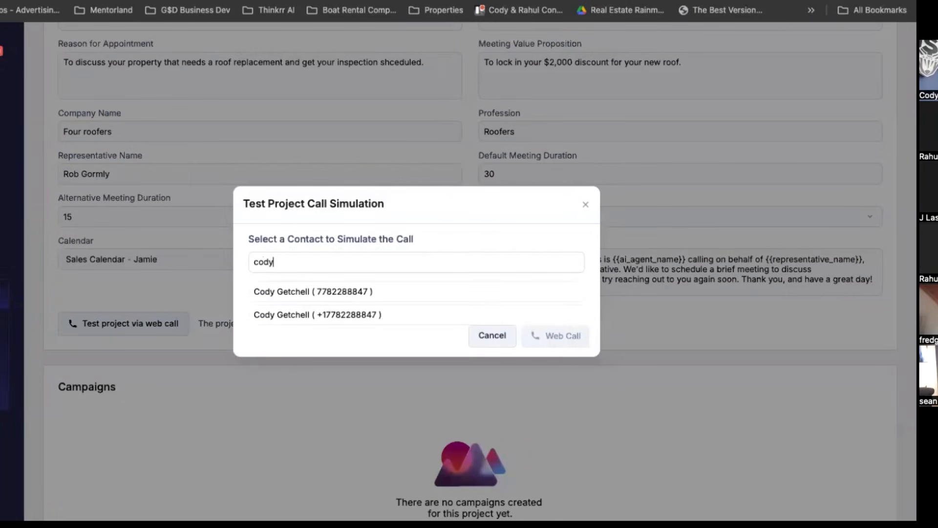
pyautogui.click(396, 294)
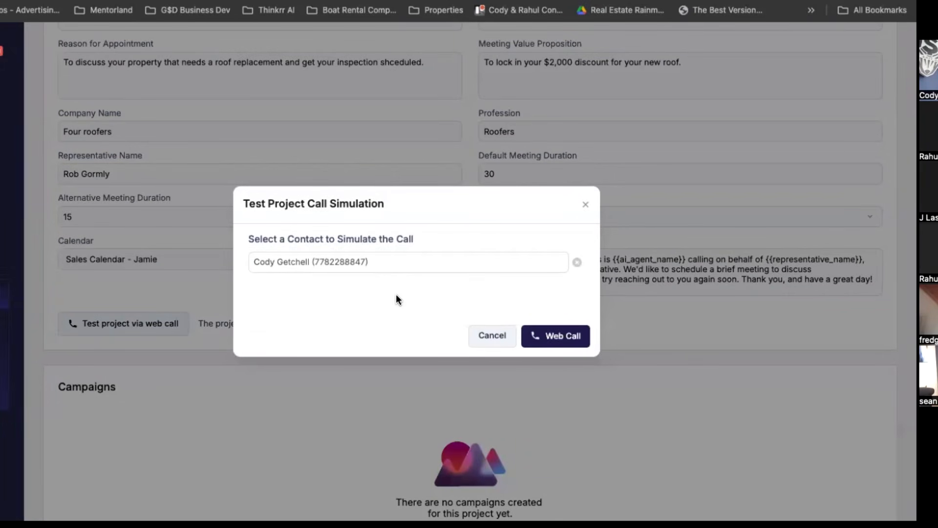
pyautogui.click(555, 336)
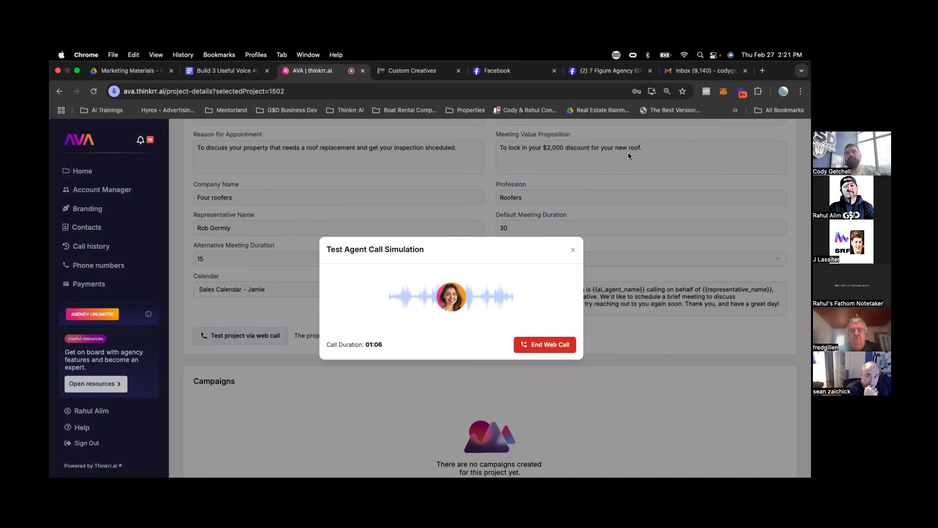
pyautogui.click(544, 345)
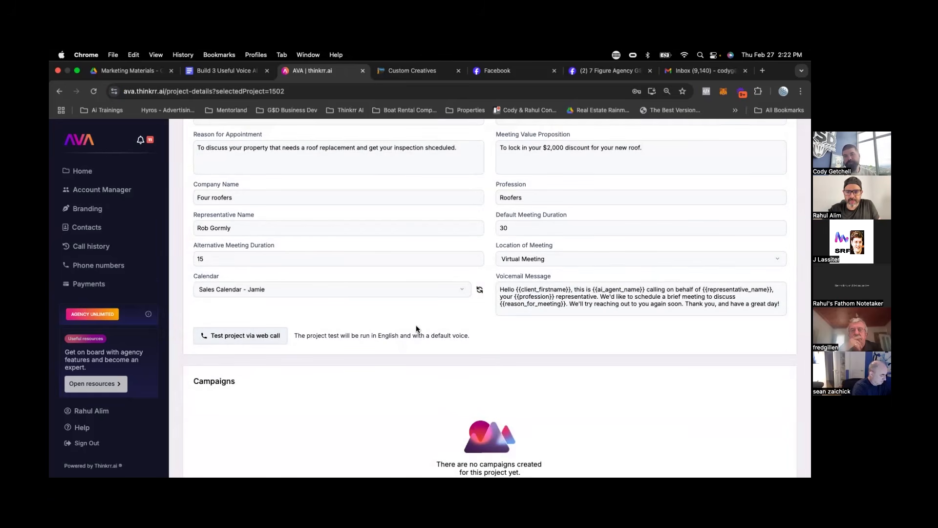
# Start a new outbound project from the projects overview with the Qualification Scheduler scenario and try to save it.
pyautogui.scroll(3, 415, 324)
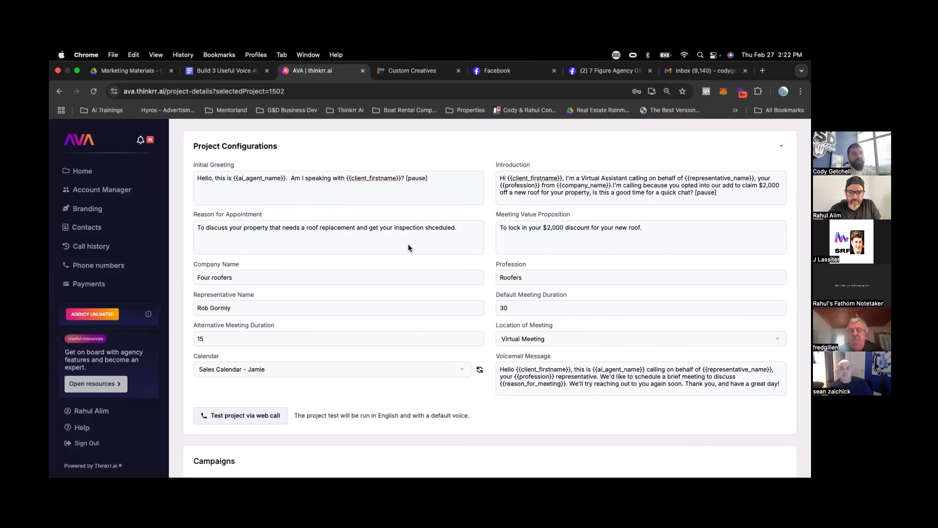
pyautogui.scroll(3, 241, 171)
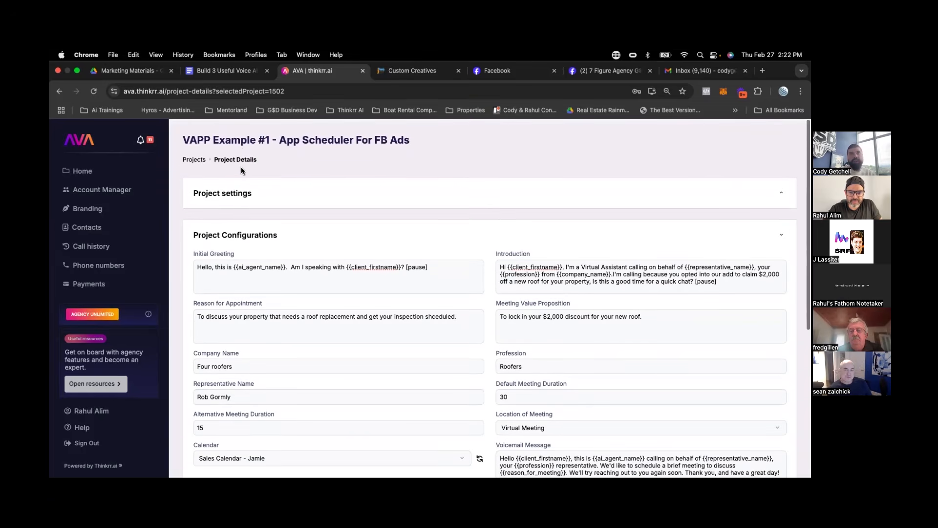
pyautogui.click(193, 159)
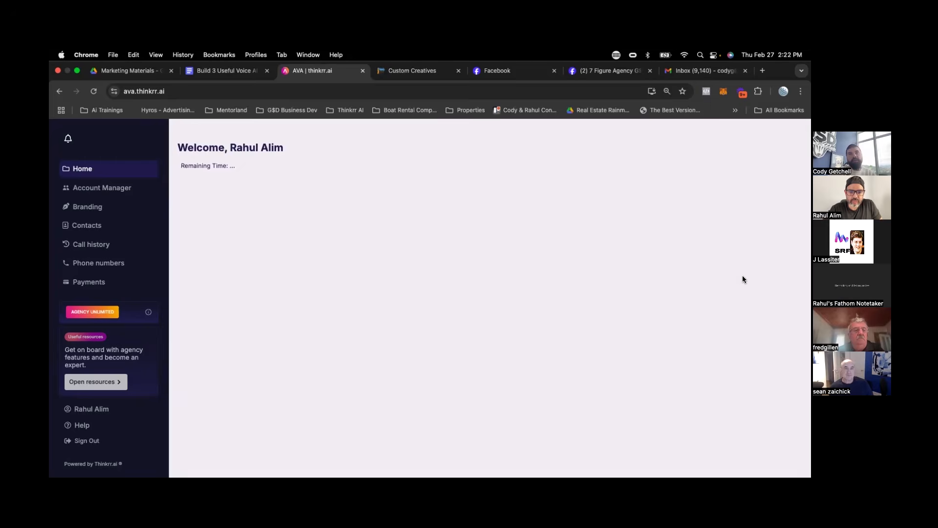
pyautogui.click(303, 312)
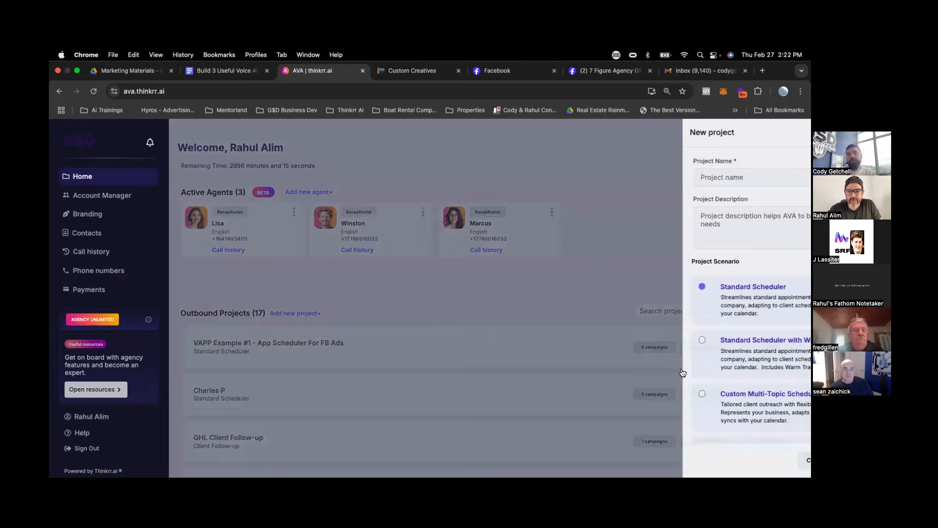
pyautogui.scroll(-10, 705, 381)
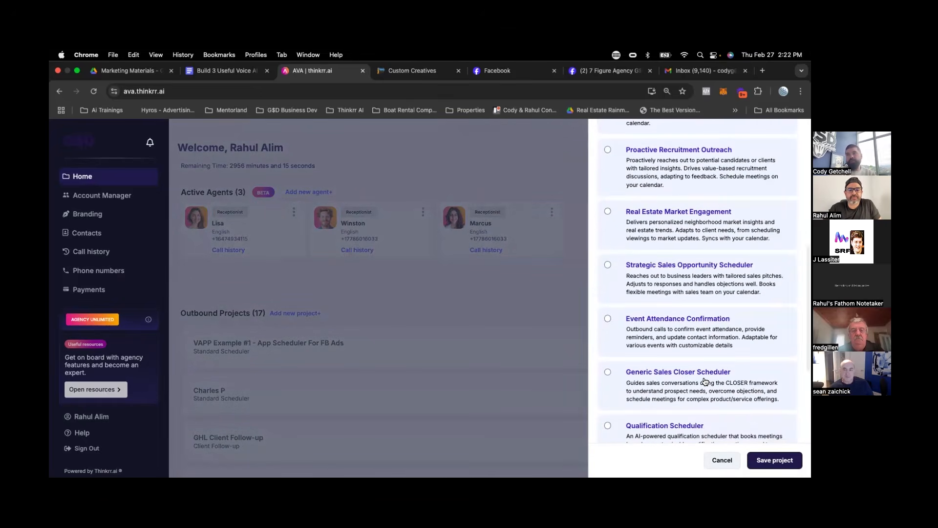
pyautogui.scroll(-3, 704, 381)
pyautogui.click(623, 297)
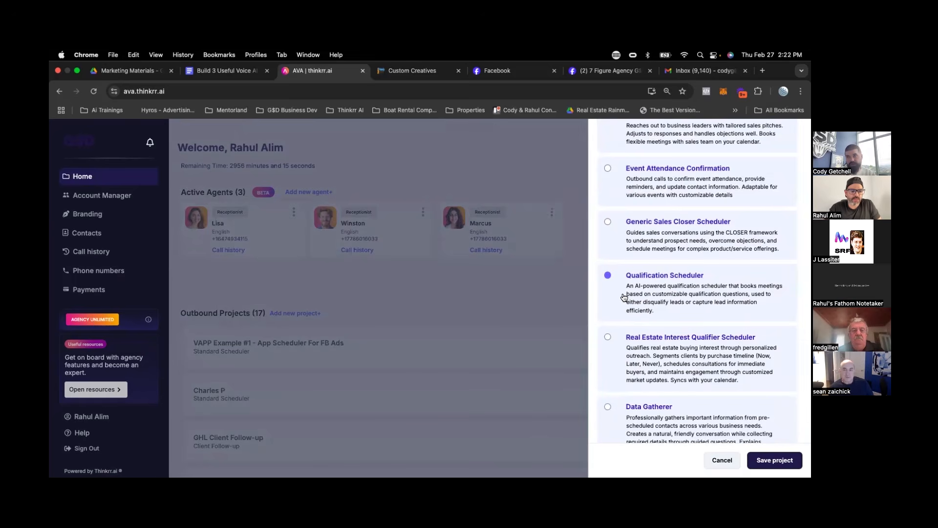
pyautogui.click(774, 459)
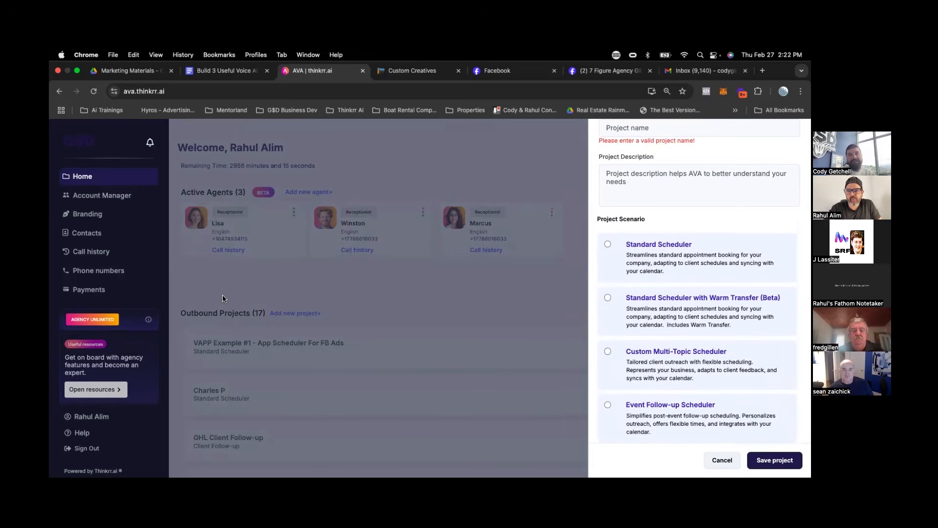
# Name the new project "VAPP Example #2 - Qualification Scheudler" and save it.
pyautogui.scroll(2, 661, 163)
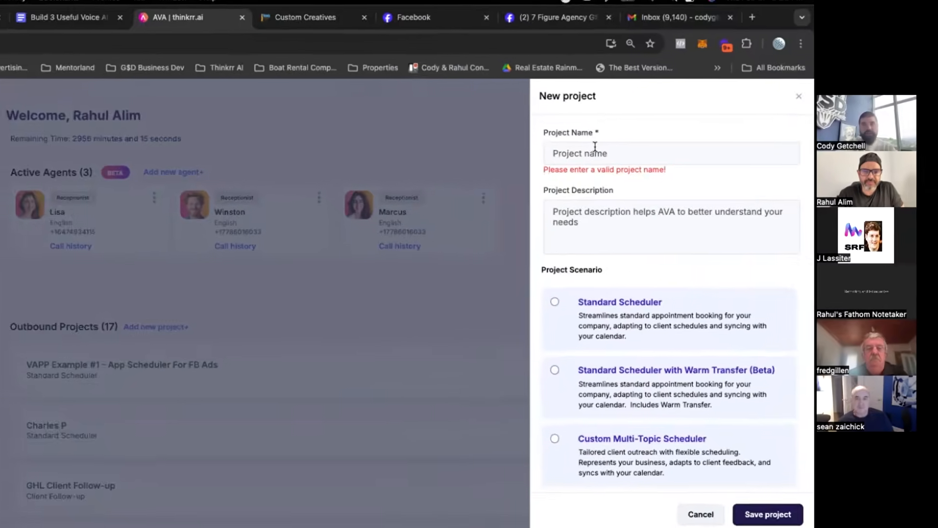
pyautogui.write('VAPP ')
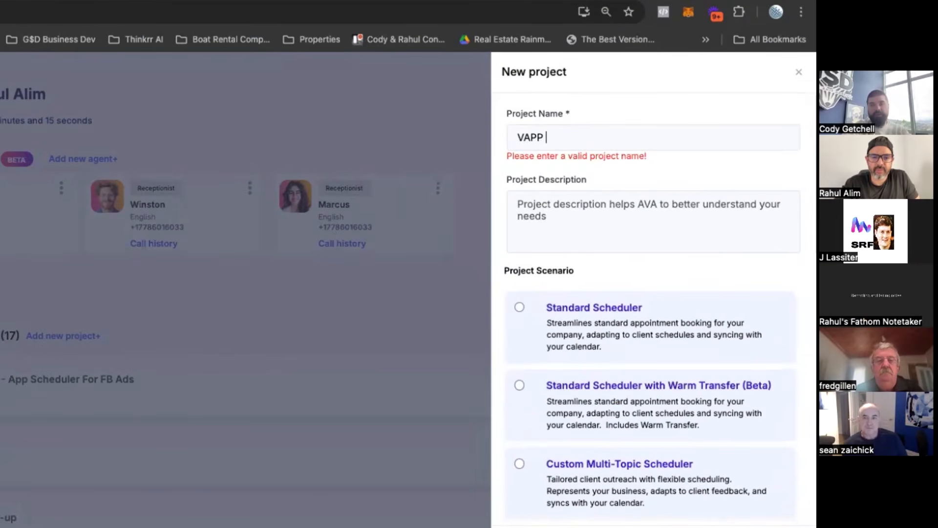
pyautogui.write('Example #2')
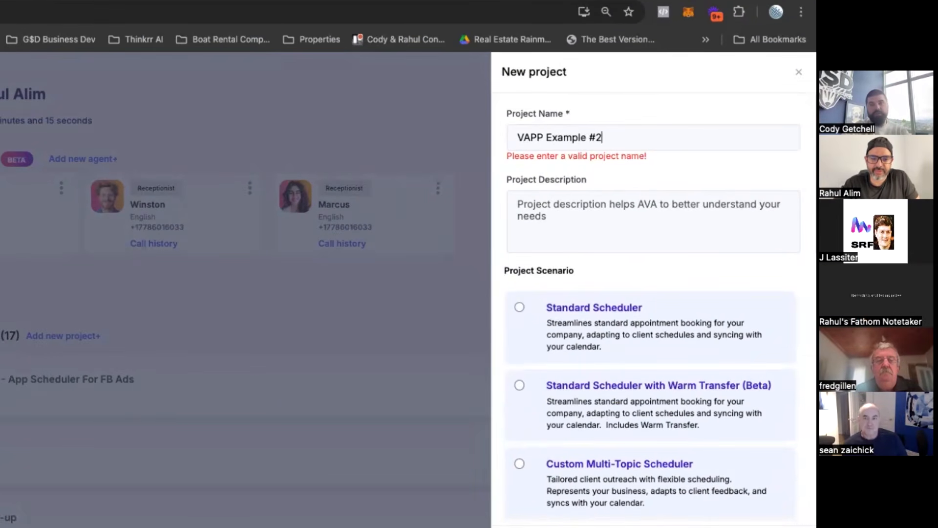
pyautogui.write(' - Qualifi')
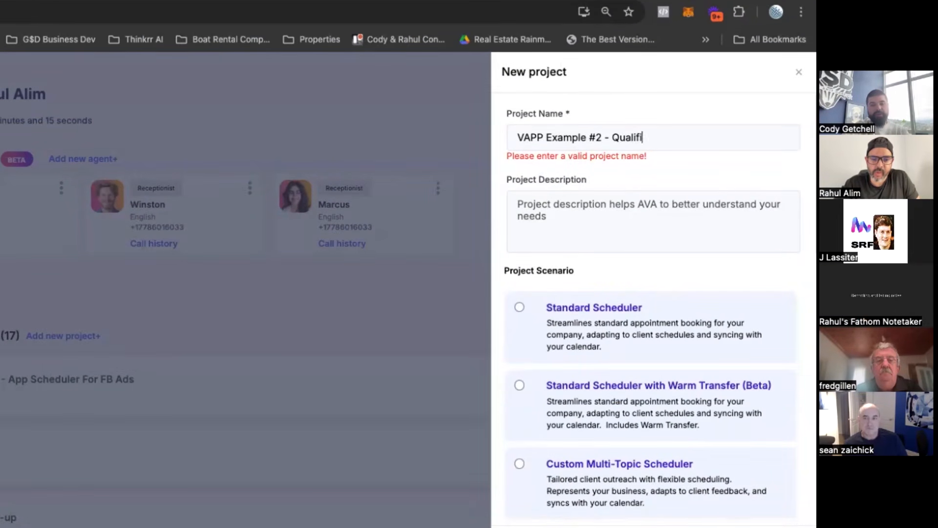
pyautogui.write('cation Scheudler')
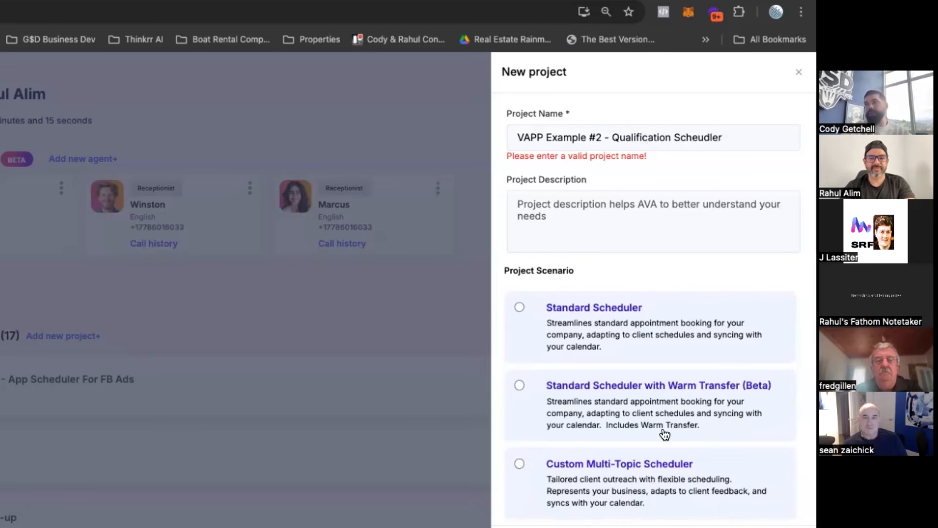
pyautogui.click(660, 526)
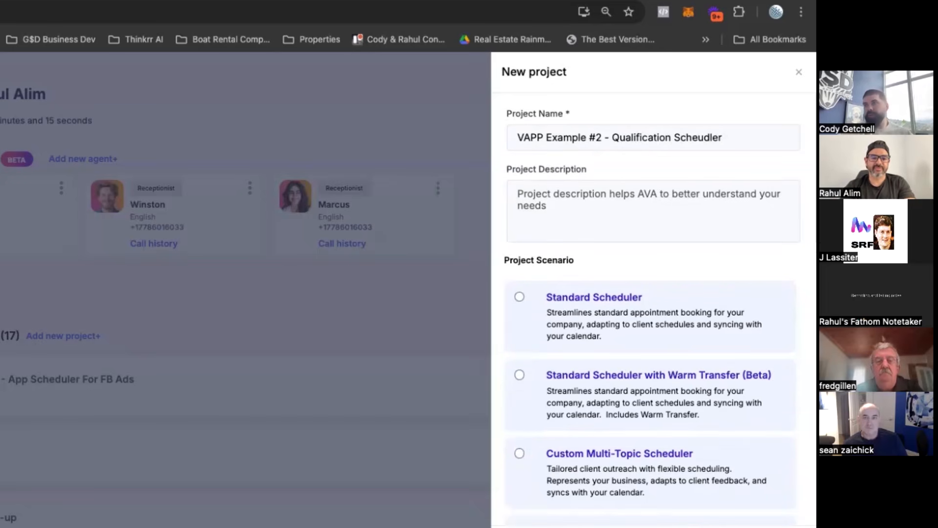
# Review the new project's qualification question fields and the type options offered for Question 1.
pyautogui.scroll(-12, 615, 365)
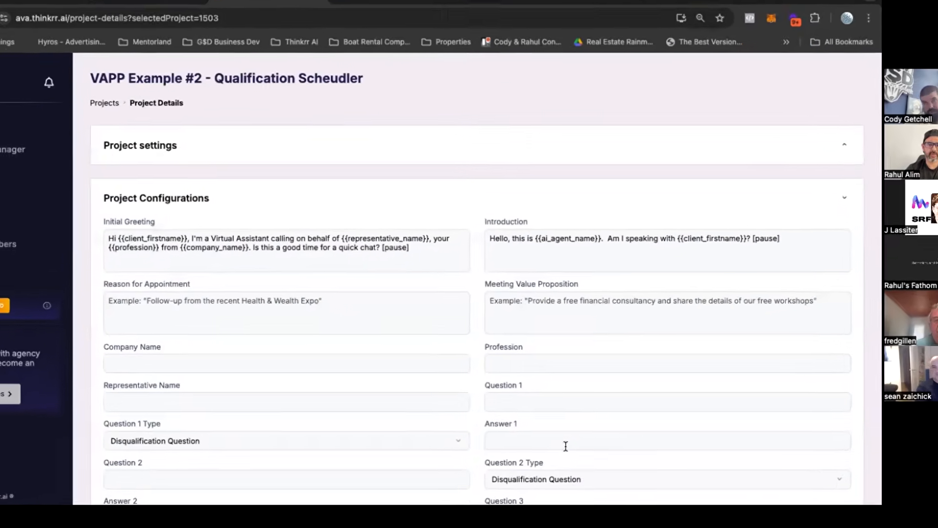
pyautogui.scroll(-2, 495, 395)
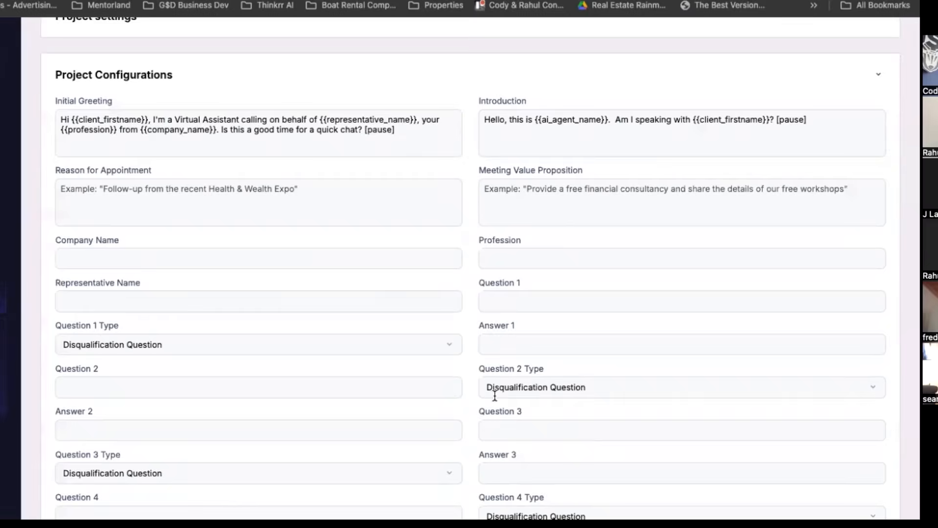
pyautogui.scroll(-3, 494, 391)
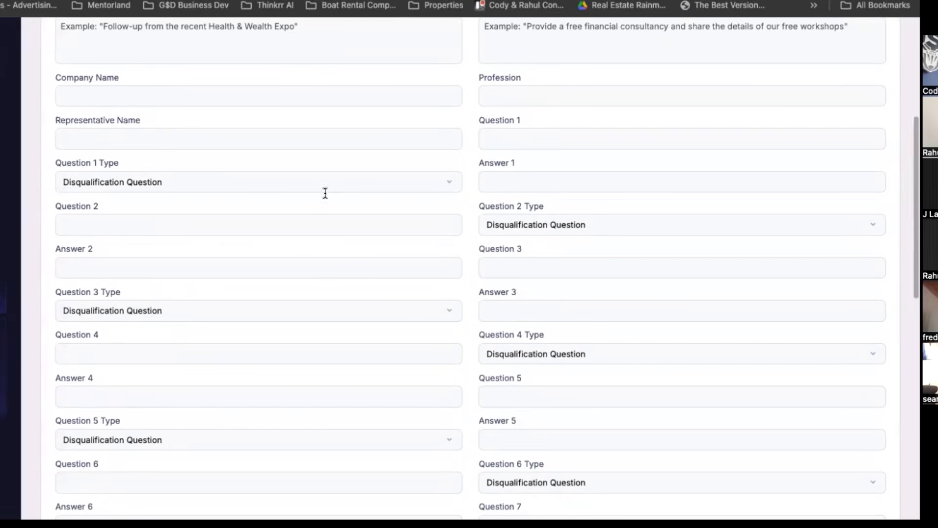
pyautogui.click(266, 182)
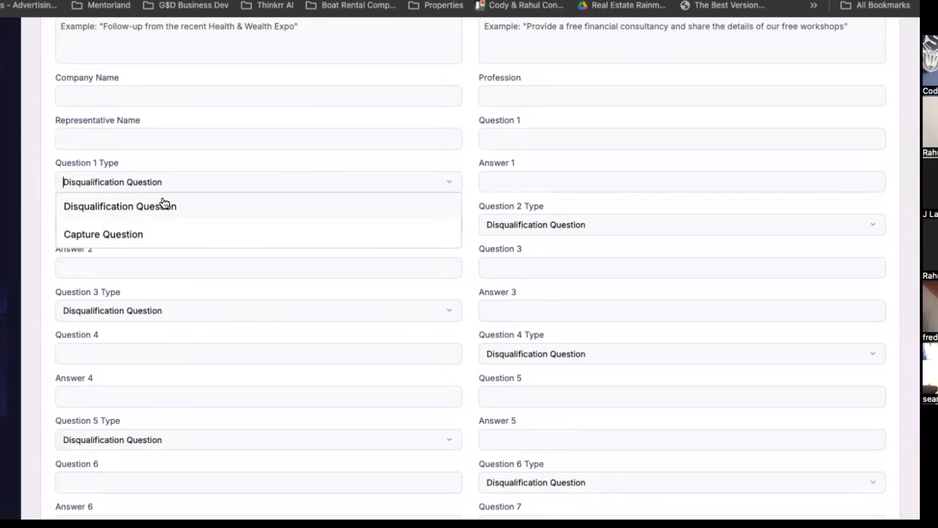
pyautogui.click(204, 154)
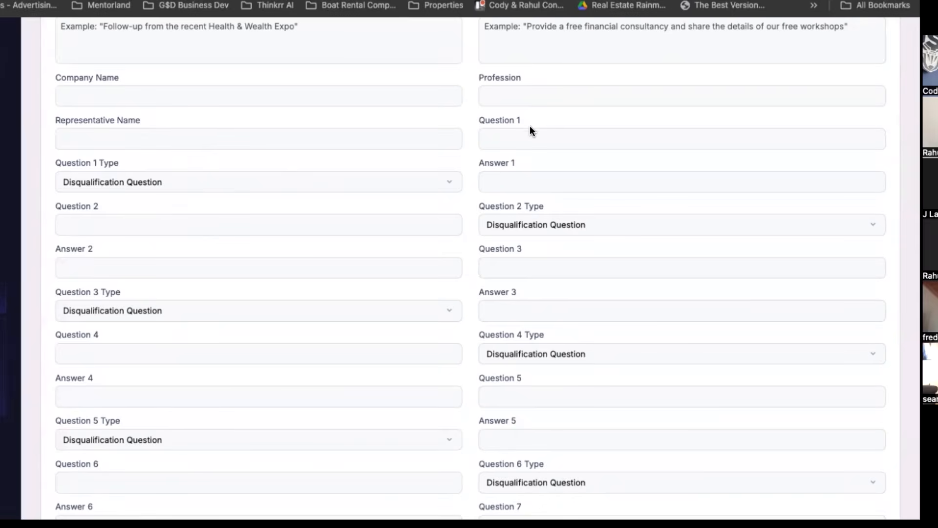
# Enter "What is your current revenue" as Question 1.
pyautogui.click(601, 177)
pyautogui.moveTo(490, 167); pyautogui.dragTo(527, 162)
pyautogui.click(520, 180)
pyautogui.click(508, 143)
pyautogui.write('What is your current revenue')
# Replace the Question 1 text with "Do you own a resiential or commercial property?".
pyautogui.tripleClick(496, 139)
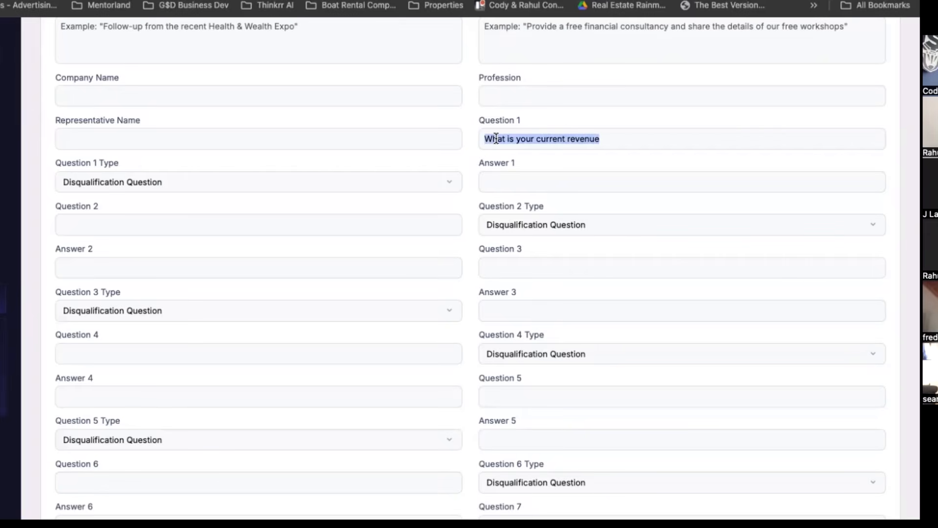
pyautogui.write('Do you')
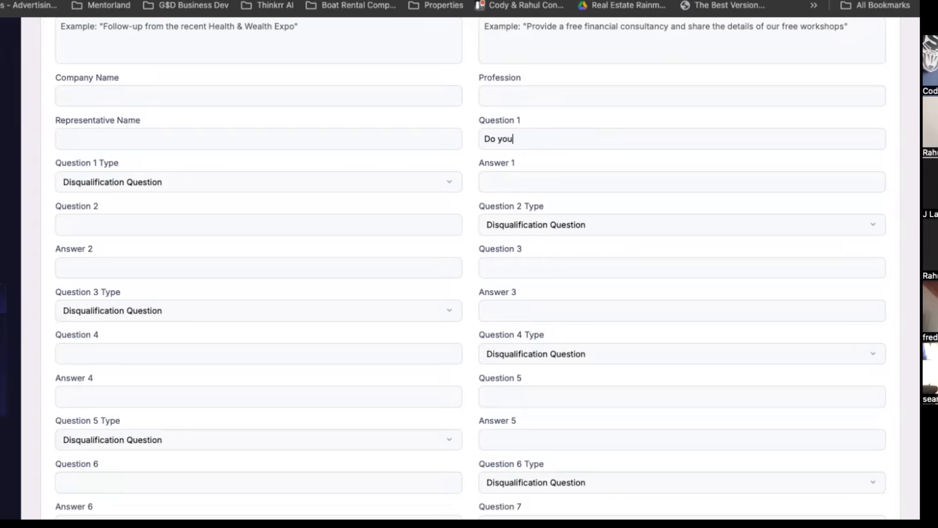
pyautogui.write(' own a rediential or com')
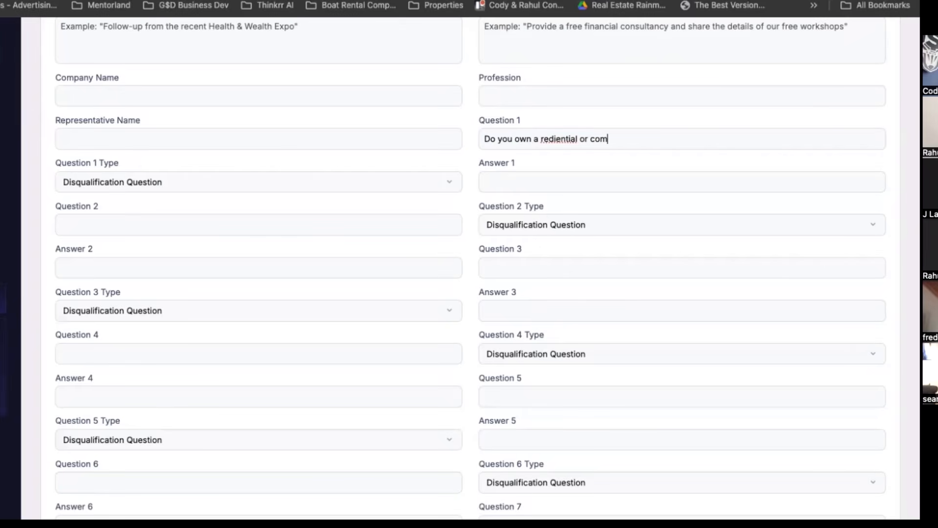
pyautogui.write('mercial property you ')
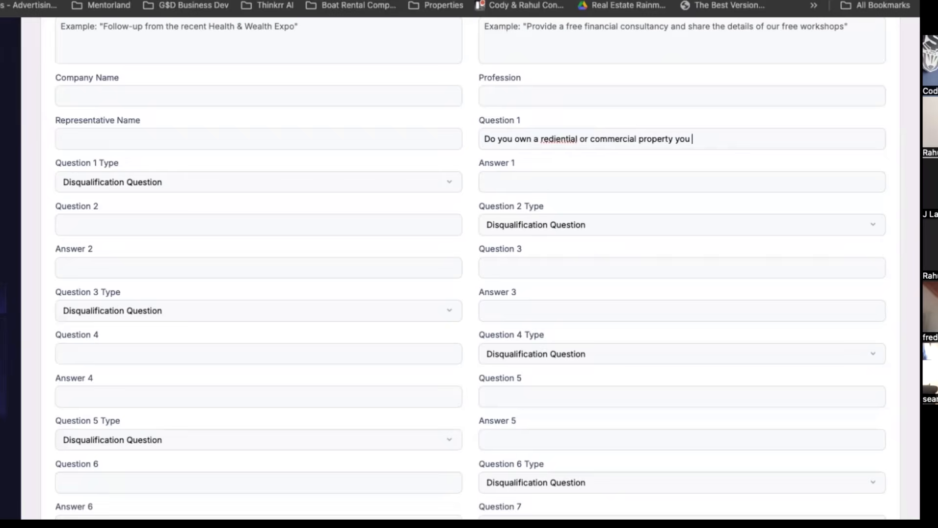
pyautogui.write('are looking to get')
pyautogui.keyDown('shift'); pyautogui.click(673, 139); pyautogui.keyUp('shift')
pyautogui.press('BackSpace')
pyautogui.click(553, 139)
pyautogui.press('BackSpace')
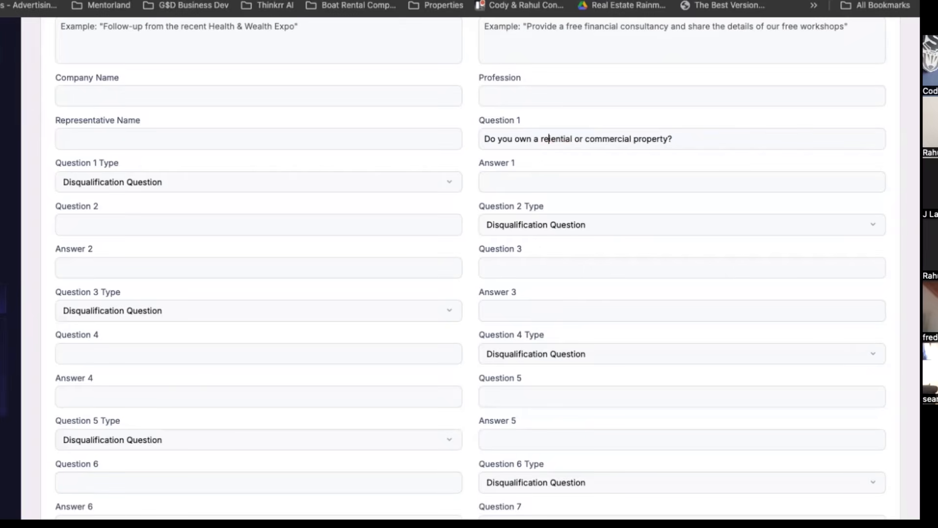
pyautogui.write('si')
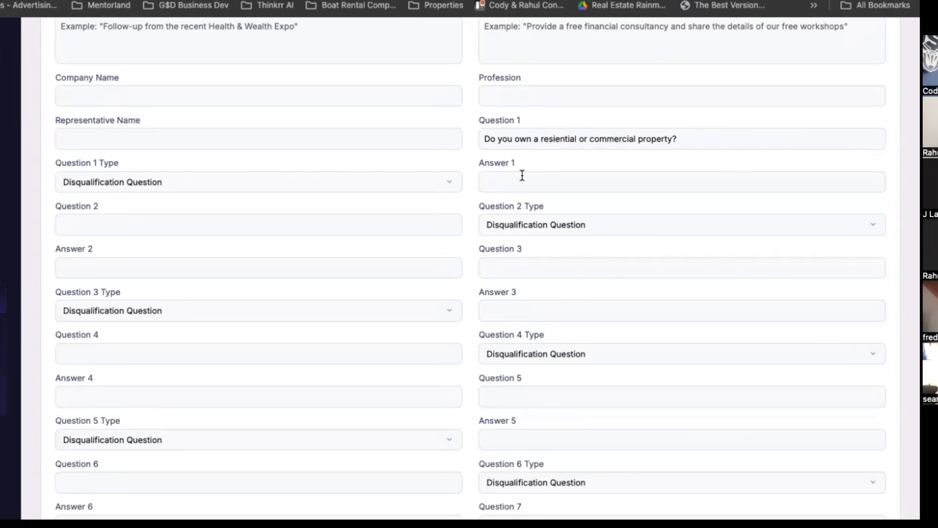
# Set Answer 1 to "If they reply residential you disqualify the call and say "we actually only service commercial roofs, sorry about that hope you find a solution".
pyautogui.click(522, 176)
pyautogui.write('If they reply residential you dis')
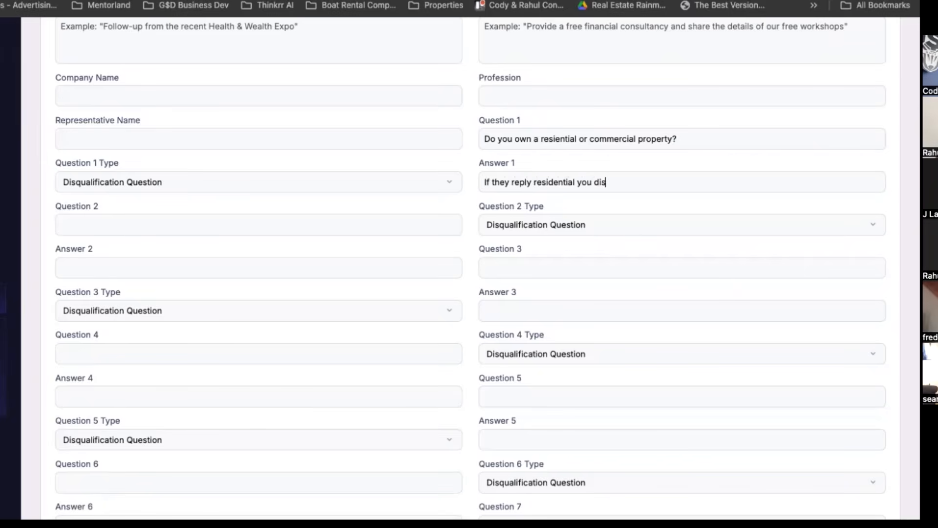
pyautogui.write('qualify the call and say ""')
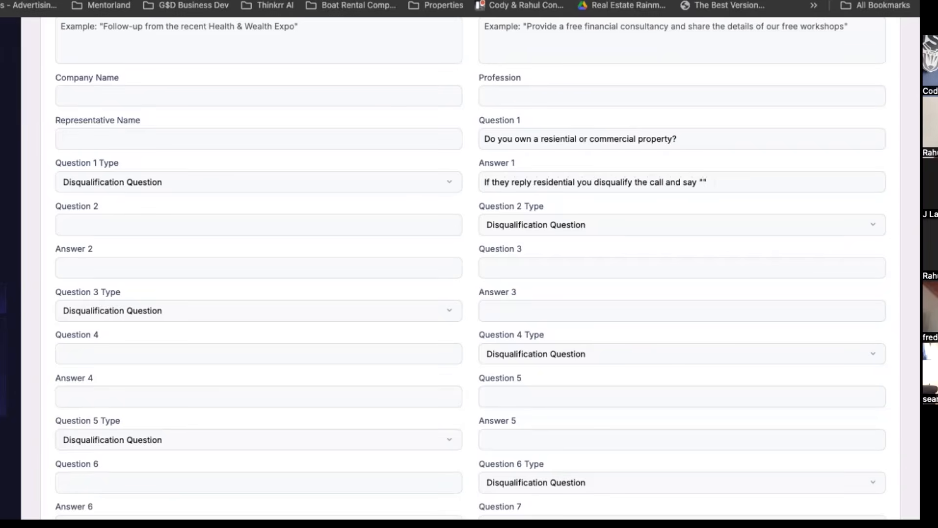
pyautogui.write('we actually onl')
pyautogui.write('y service commercial roofs')
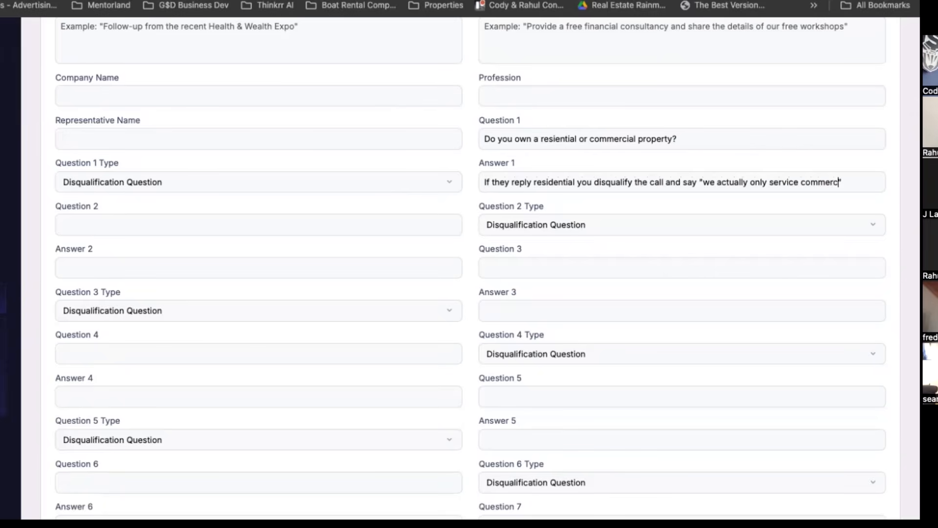
pyautogui.write(', sorry about that')
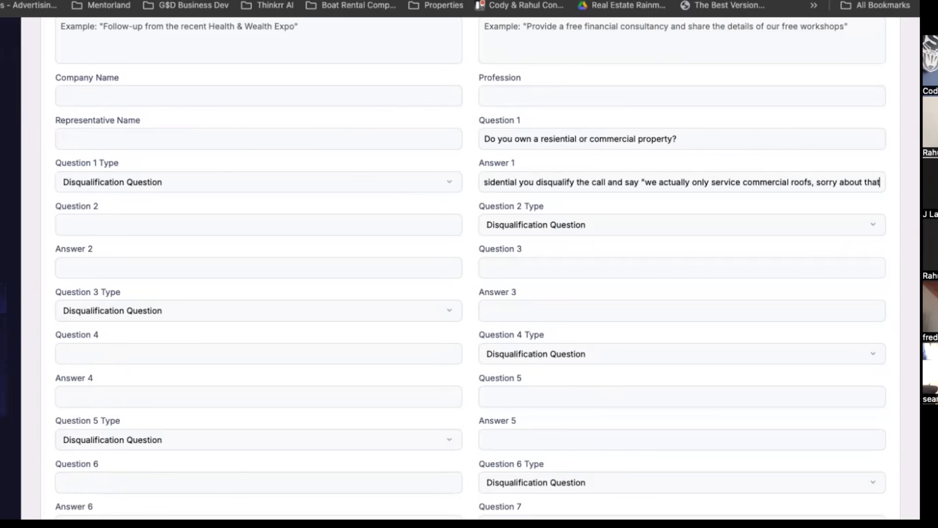
pyautogui.write(' hope you ')
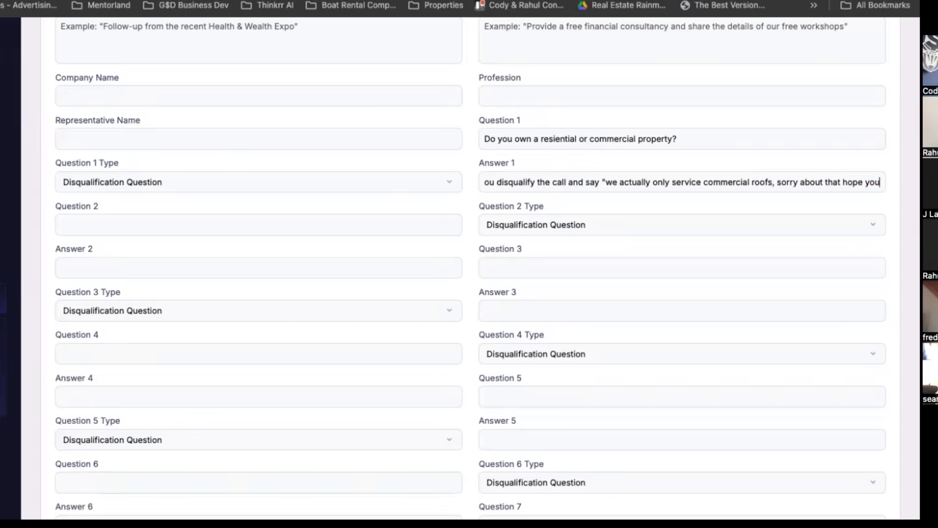
pyautogui.write('find a solution')
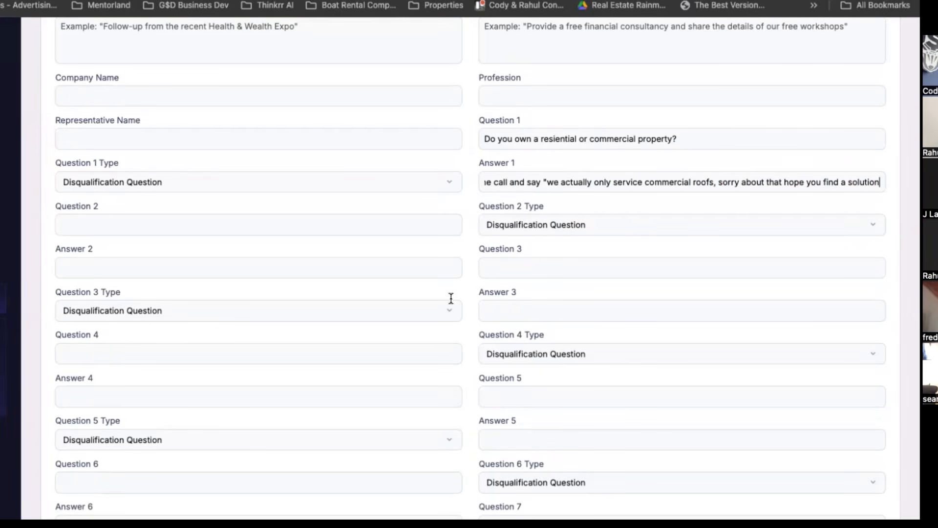
# Review the project's configuration from the greeting to the meeting, calendar and voicemail settings, including the Question 1 type options.
pyautogui.scroll(-4, 450, 298)
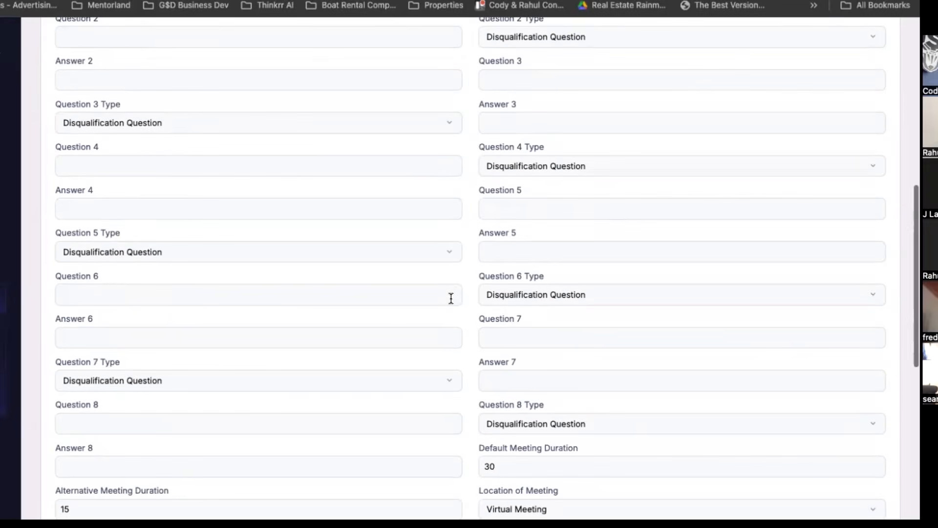
pyautogui.scroll(-3, 451, 298)
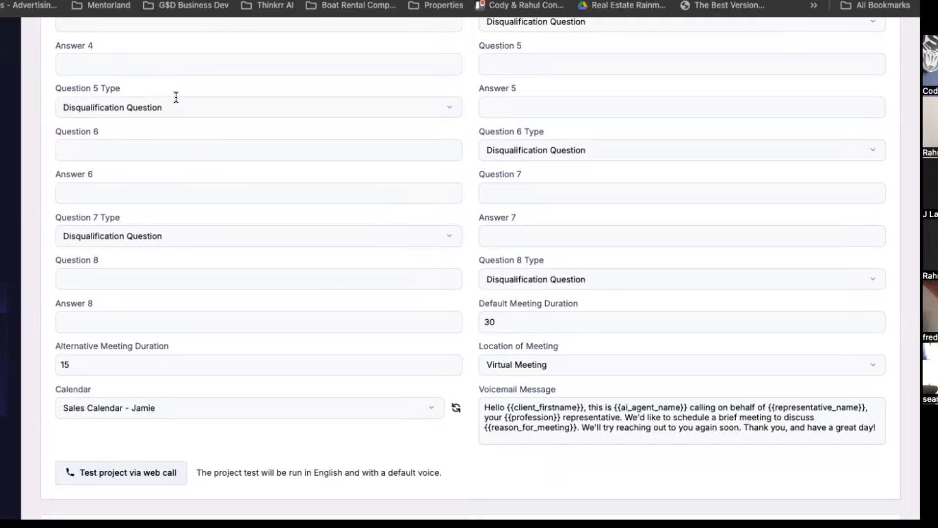
pyautogui.scroll(7, 389, 301)
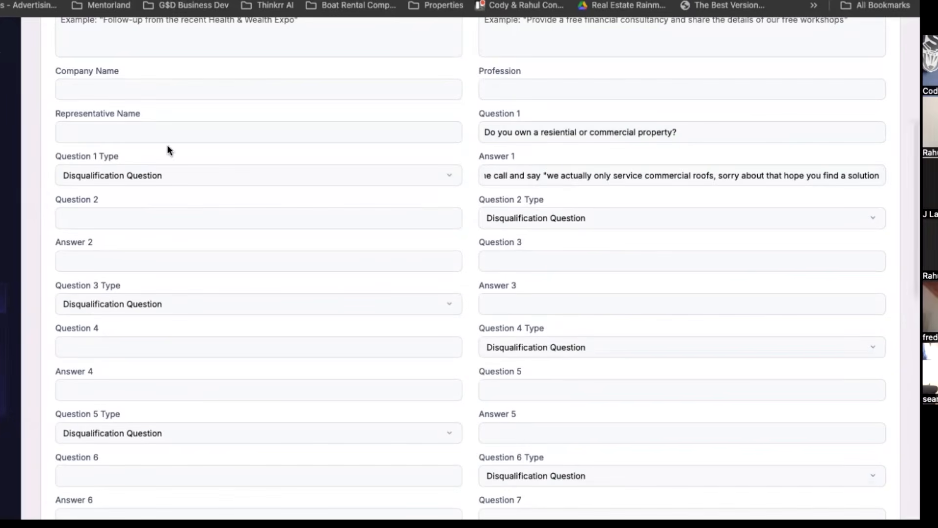
pyautogui.scroll(-10, 168, 146)
pyautogui.scroll(-1, 168, 146)
pyautogui.scroll(7, 168, 147)
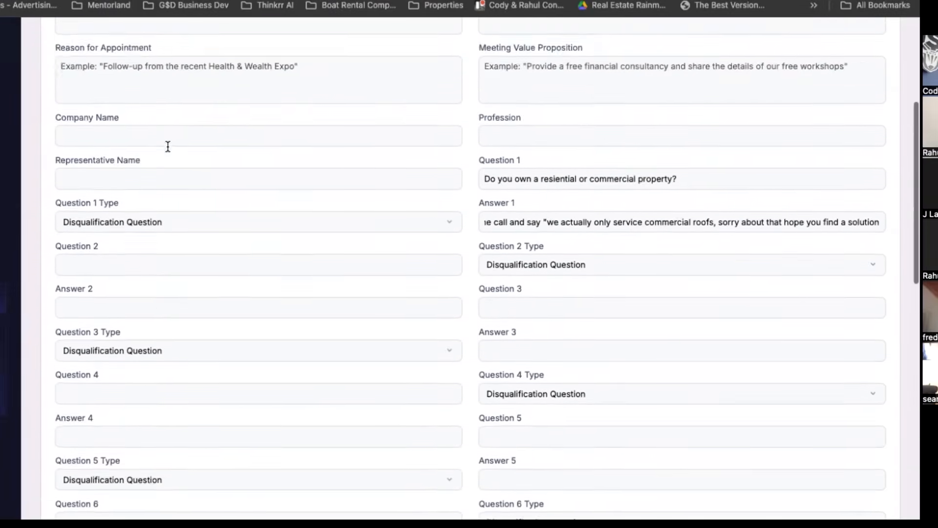
pyautogui.scroll(-2, 174, 323)
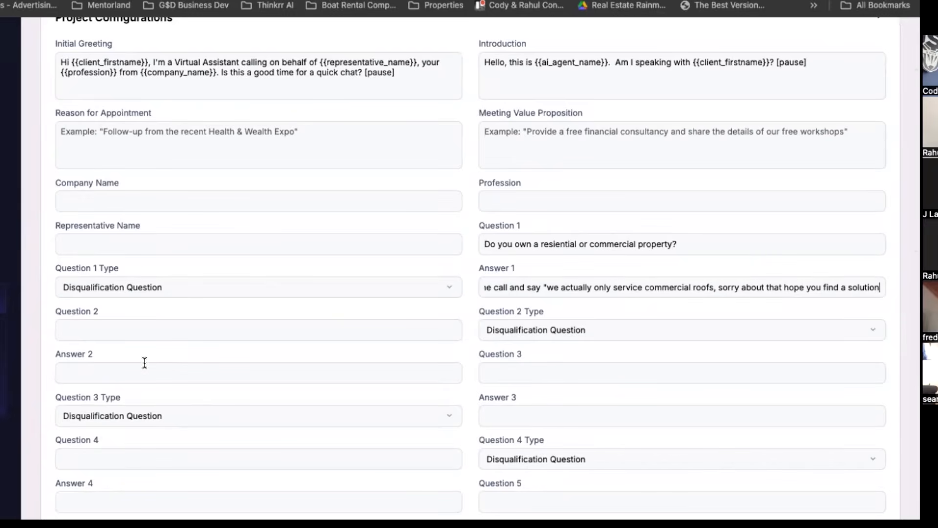
pyautogui.scroll(-14, 228, 391)
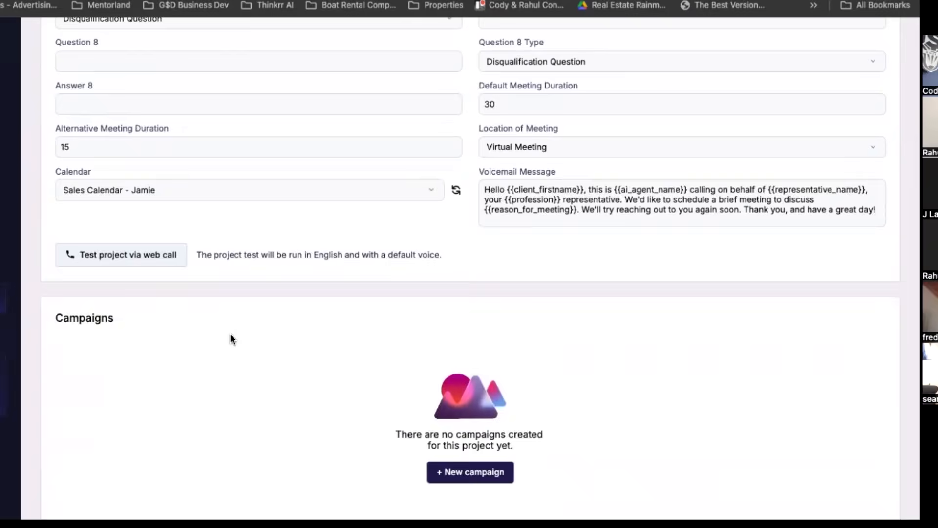
pyautogui.scroll(15, 230, 336)
pyautogui.scroll(-3, 230, 334)
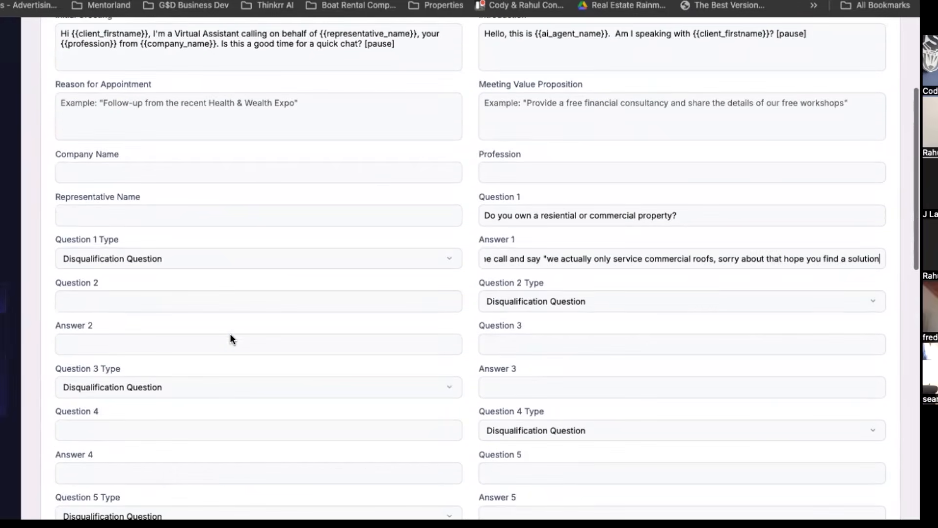
pyautogui.click(82, 258)
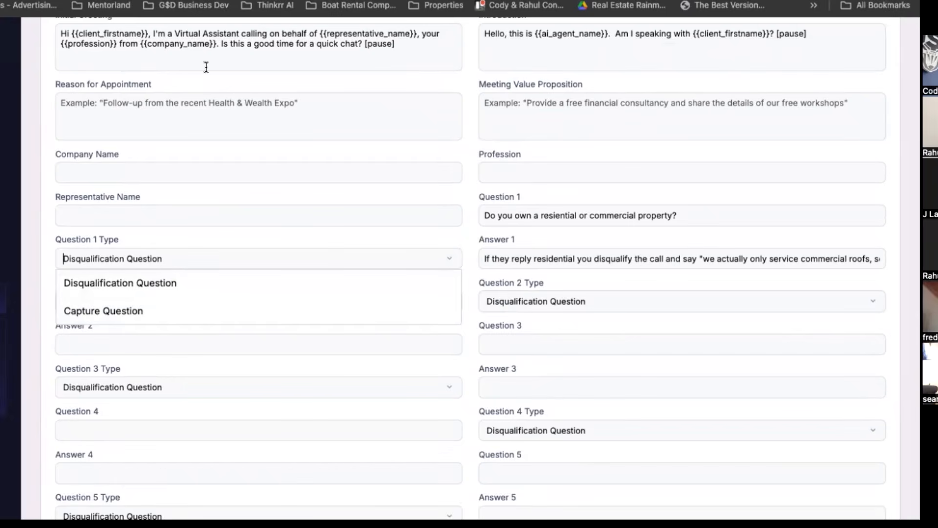
pyautogui.scroll(5, 206, 58)
# Switch to the AI Employees outline in Google Docs and renumber the "Voice AI That Sells Itself" heading to #3 and "Webinar Attendance Reminder" to #4.
pyautogui.click(128, 1)
pyautogui.scroll(-2, 224, 178)
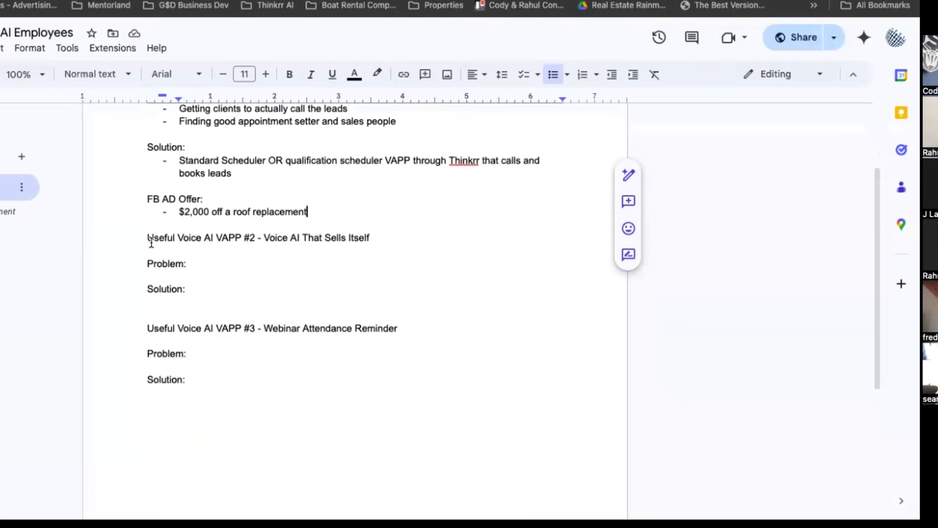
pyautogui.moveTo(147, 238); pyautogui.dragTo(259, 240)
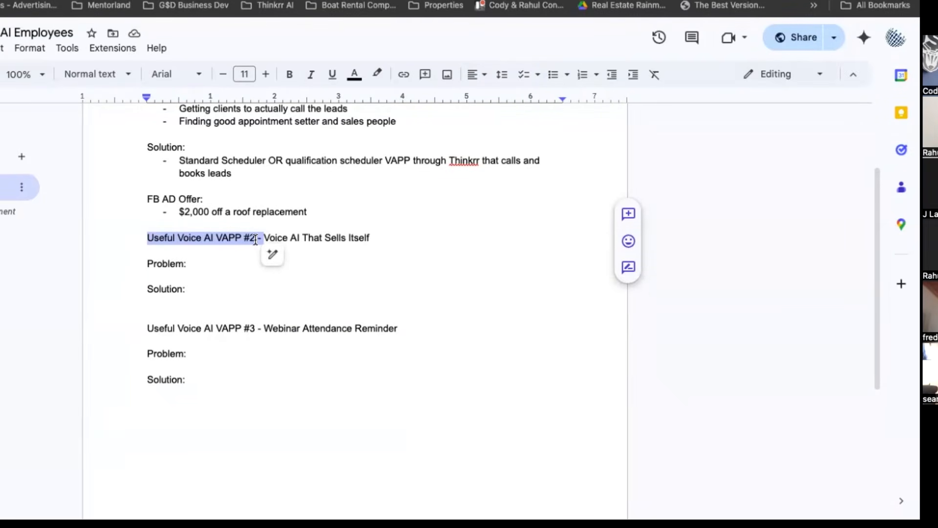
pyautogui.click(255, 240)
pyautogui.press('BackSpace')
pyautogui.write('3')
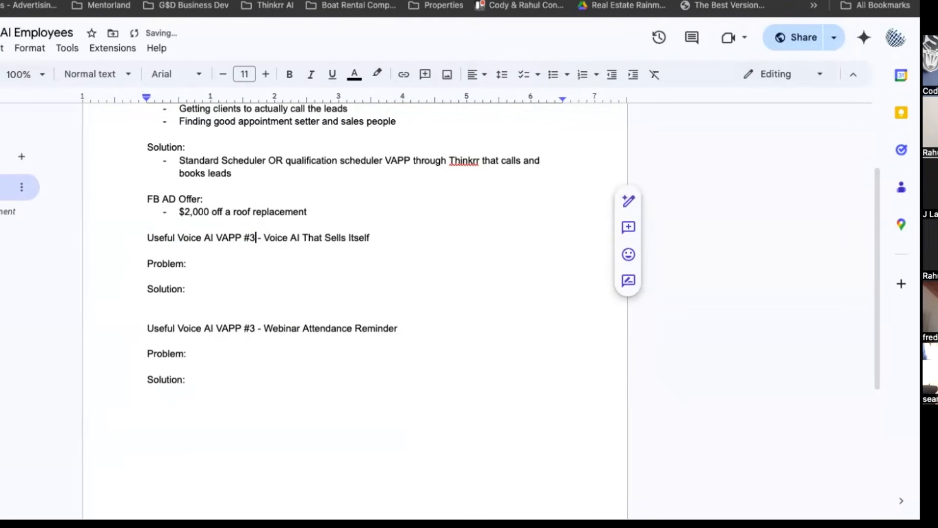
pyautogui.click(255, 329)
pyautogui.press('BackSpace')
pyautogui.write('4')
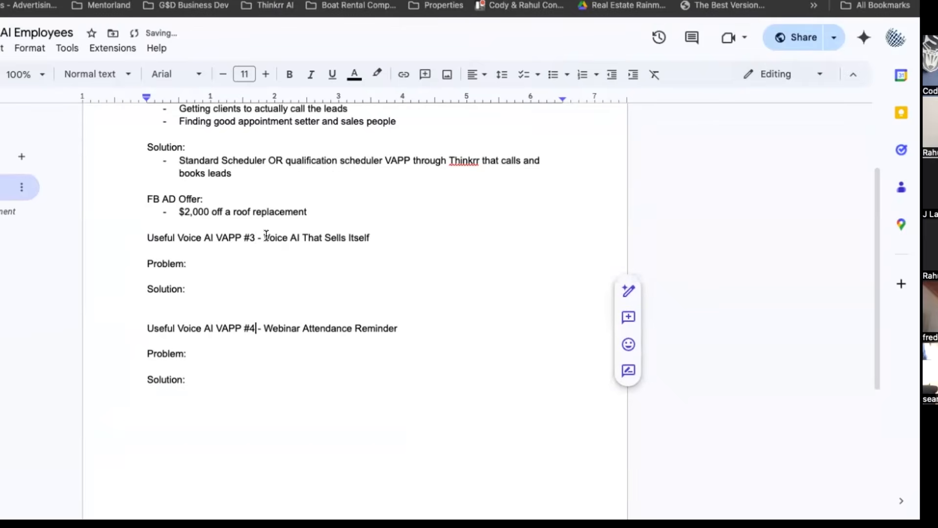
pyautogui.moveTo(264, 237); pyautogui.dragTo(385, 237)
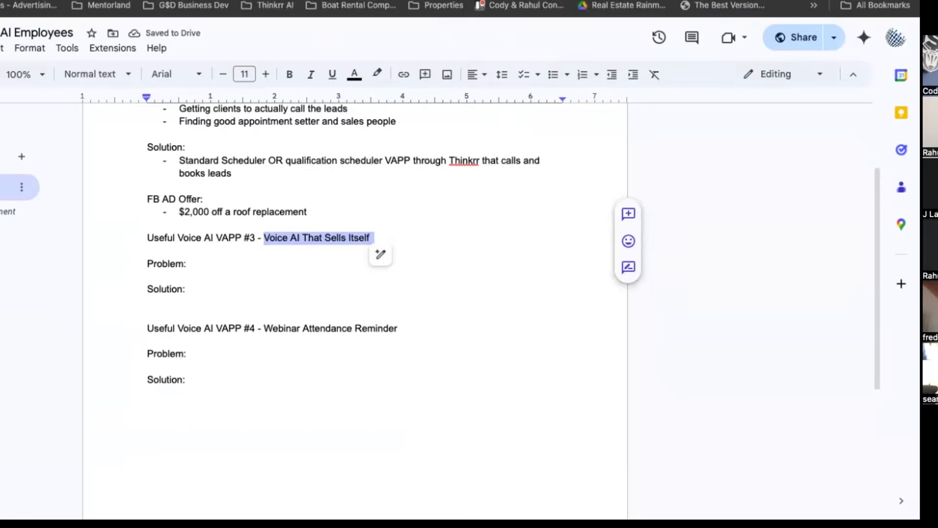
pyautogui.click(128, 2)
pyautogui.click(59, 70)
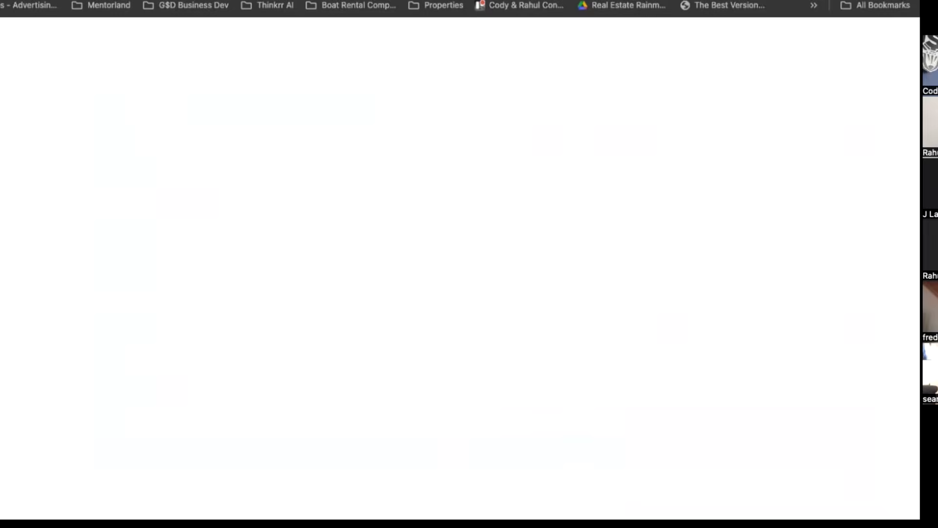
# Add the bullet "I dont want to involve / train / pay sales people for low ticket SaaS sales" under VAPP #3's Problem.
pyautogui.click(193, 264)
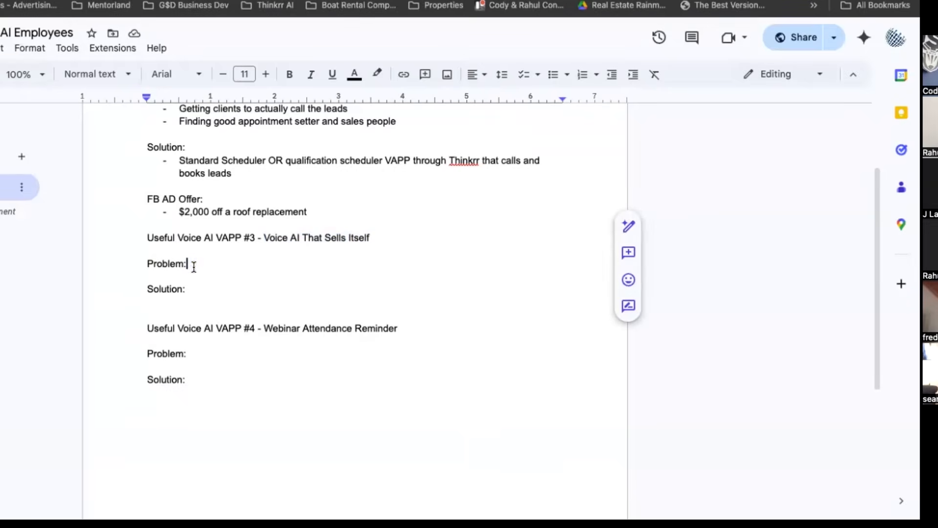
pyautogui.press('Return')
pyautogui.write('-')
pyautogui.write(' I')
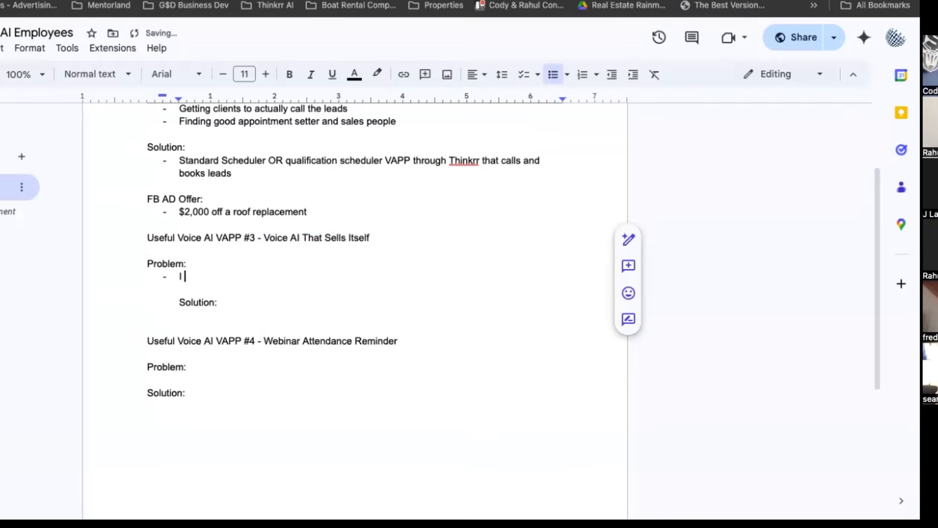
pyautogui.write(' dont want to invo')
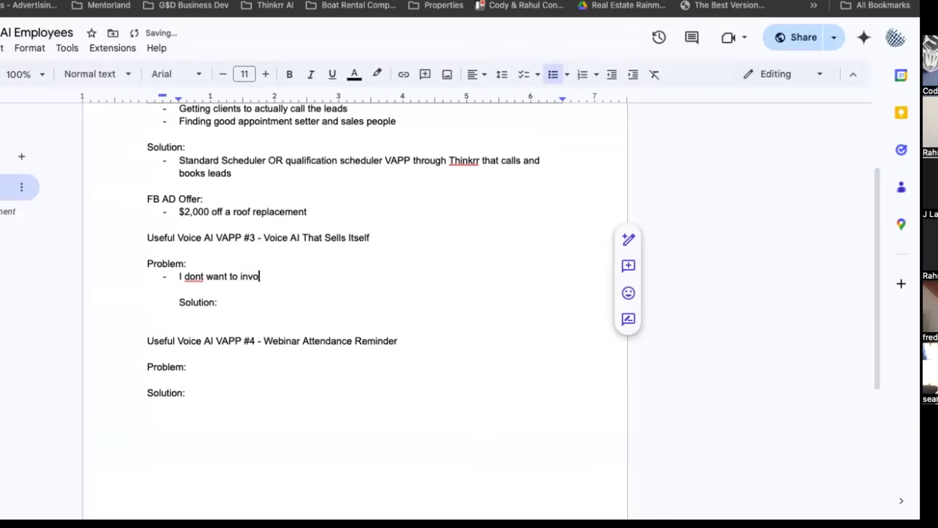
pyautogui.write('lve sales people for low ticket')
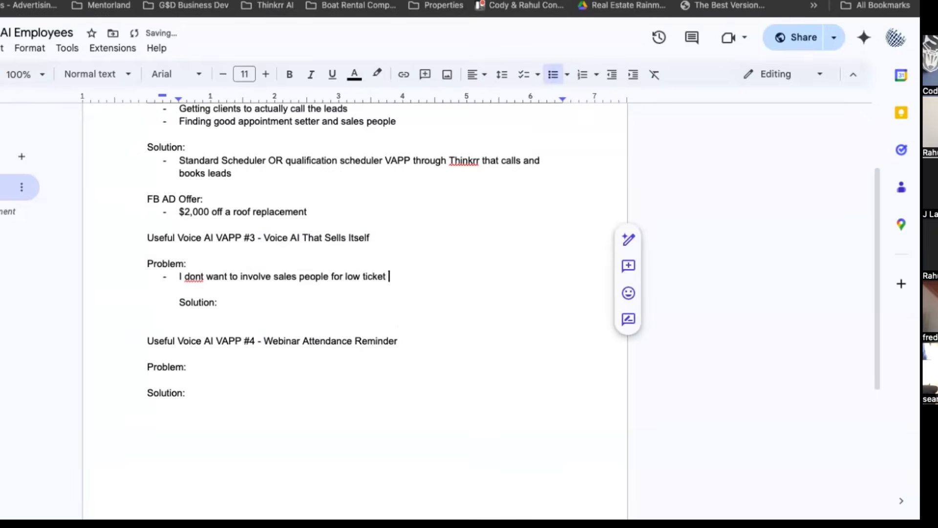
pyautogui.write(' SaaS sales')
pyautogui.click(271, 273)
pyautogui.write('/ train / pa')
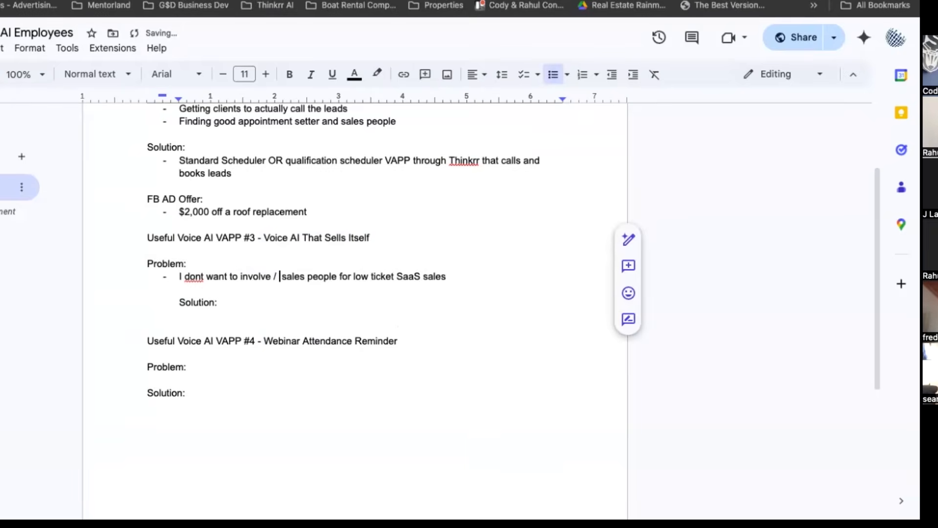
pyautogui.write('y')
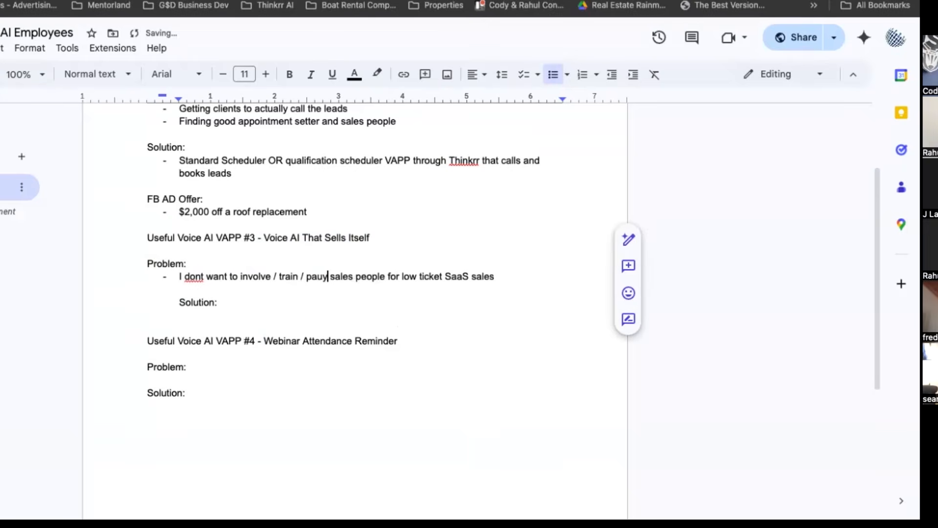
# Add the bullet "Client follow up VAPP through thinker that can send different sms TEXTS based on call sentiment" under VAPP #3's Solution.
pyautogui.click(217, 301)
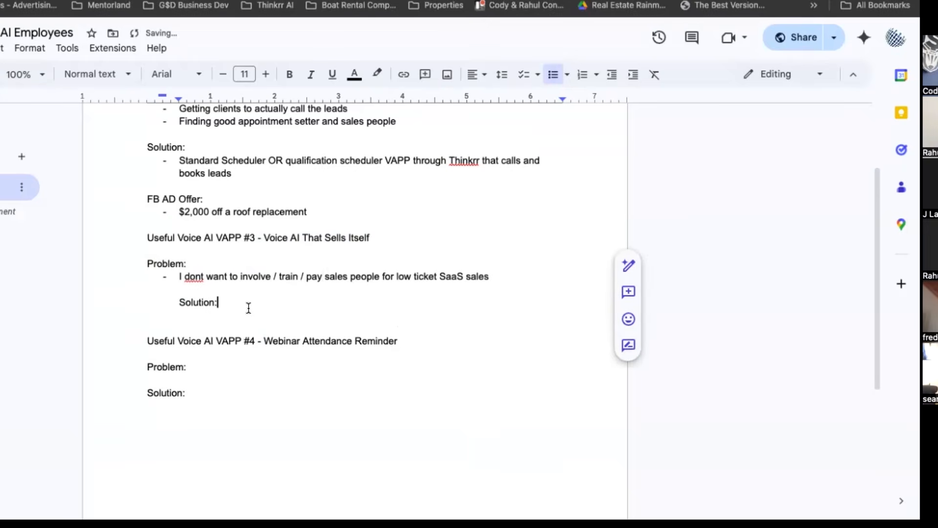
pyautogui.press('Return')
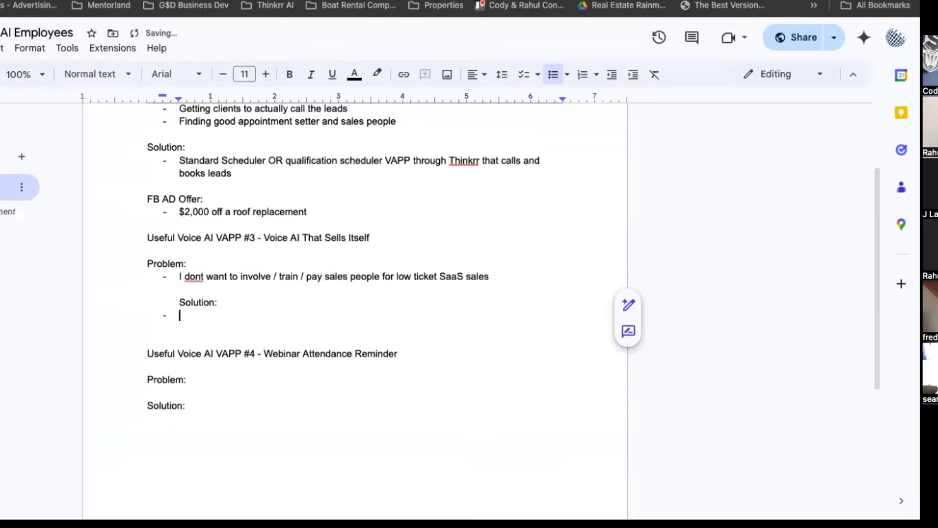
pyautogui.write('Client follow up V')
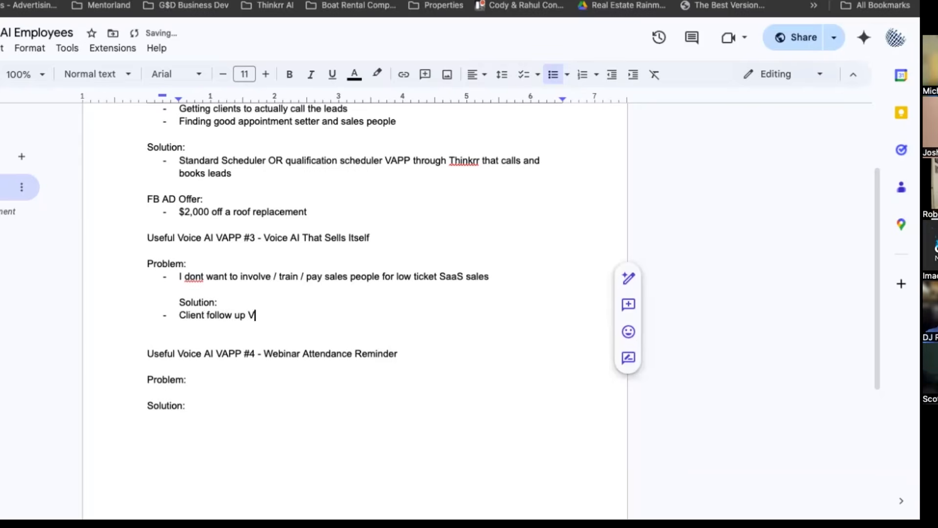
pyautogui.write('APP through thinker t')
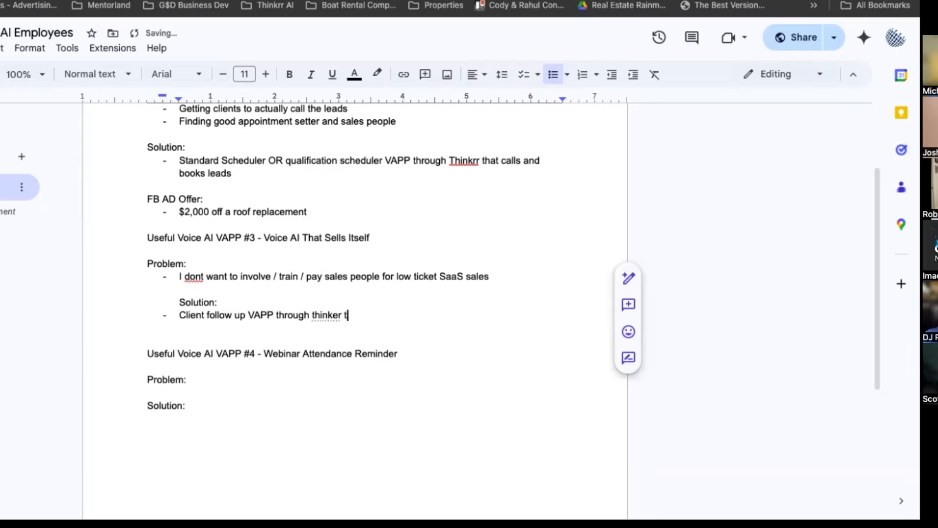
pyautogui.write('hat can send diff')
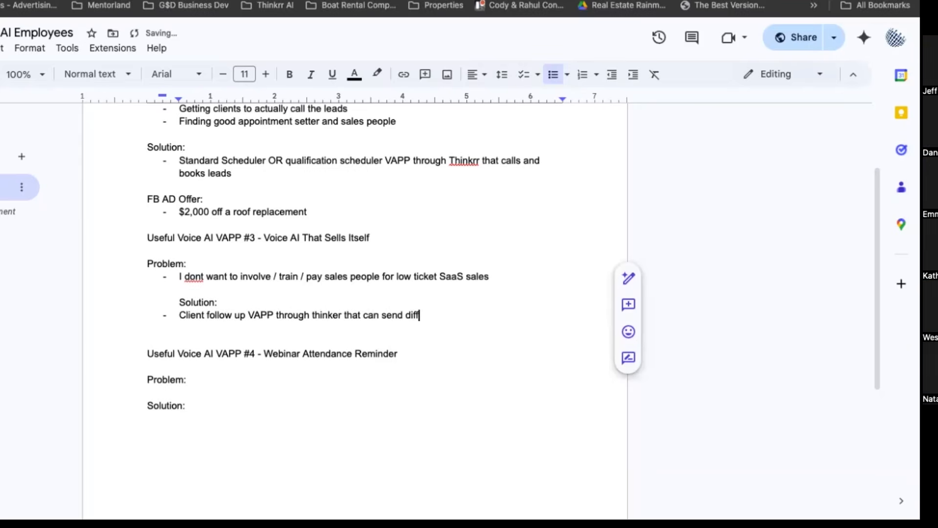
pyautogui.write('erent sms TEXTS based o')
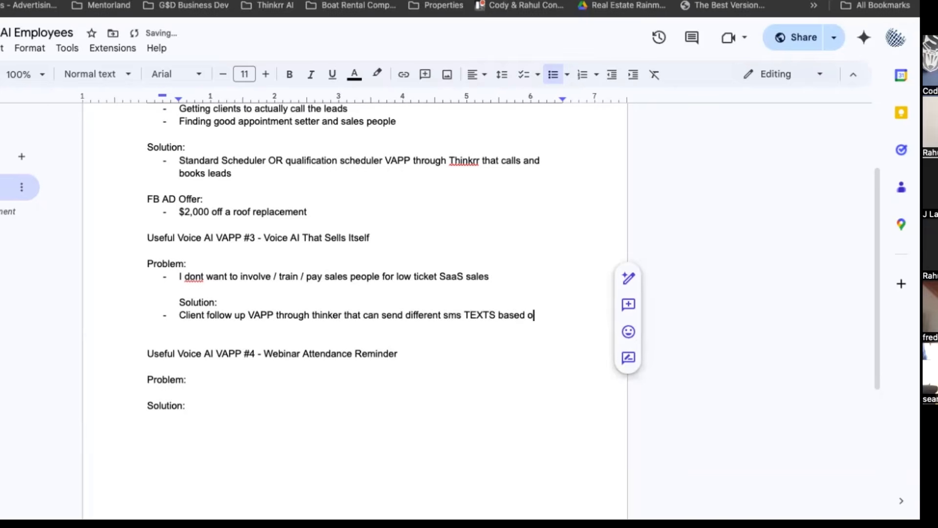
pyautogui.write('n call sentiment')
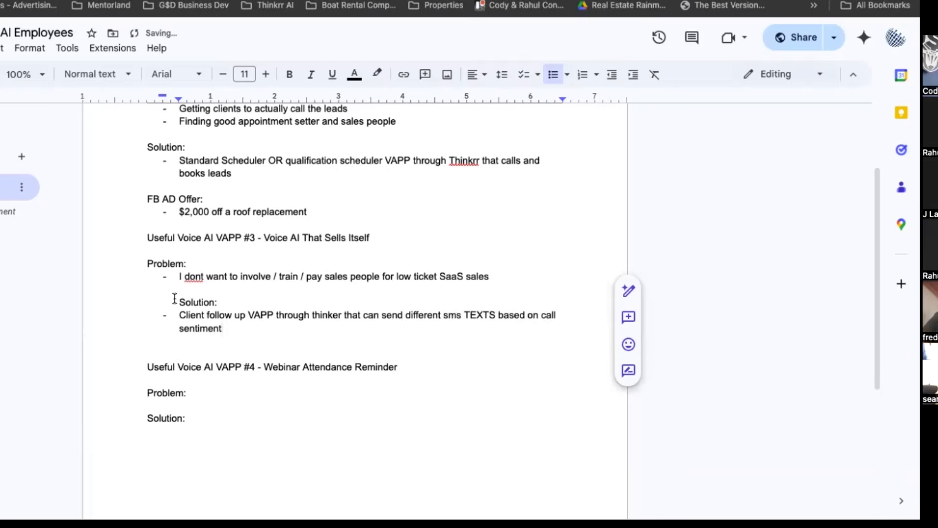
# Remove the indent from VAPP #3's "Solution:" heading so it aligns with "Problem:", keeping one blank line above it.
pyautogui.click(174, 298)
pyautogui.press('BackSpace')
pyautogui.press('Return')
pyautogui.press('BackSpace')
pyautogui.press('BackSpace')
pyautogui.press('BackSpace')
pyautogui.press('BackSpace')
pyautogui.press('BackSpace')
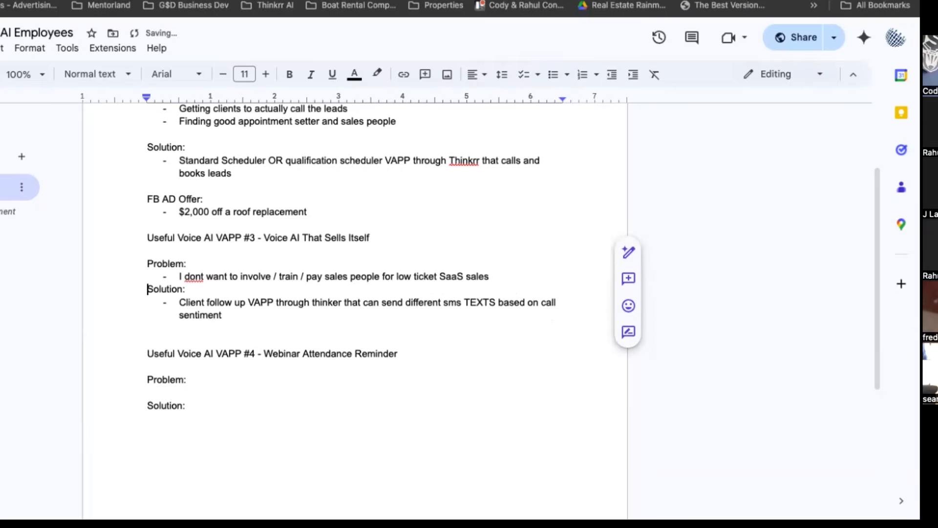
pyautogui.press('Return')
# Switch to AVA and create an outbound project named "VAPP Example #3 - Voice AI That Sells Itself" with the Client Follow-up scenario.
pyautogui.click(210, 0)
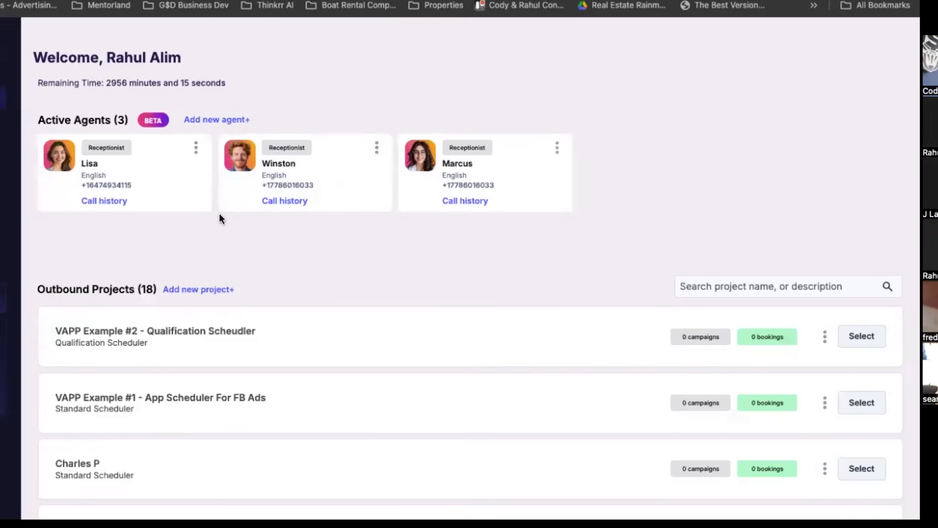
pyautogui.click(187, 292)
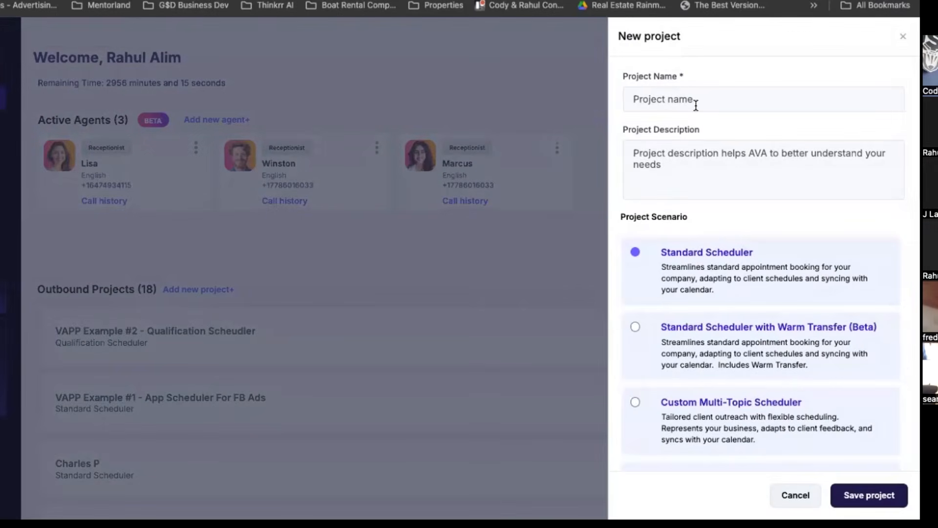
pyautogui.write('VAPP Ex')
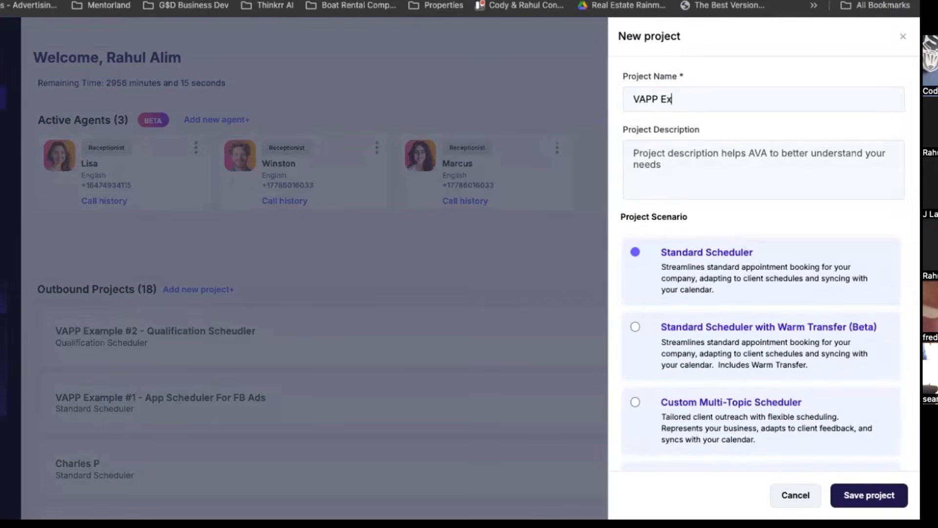
pyautogui.write('ample #3 - Voice AI That Sells Ite')
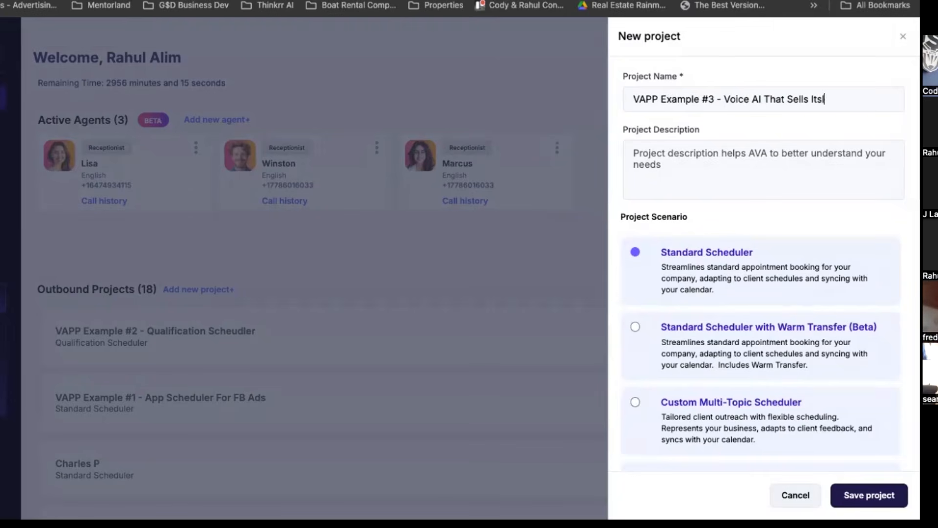
pyautogui.write('le')
pyautogui.scroll(-10, 695, 119)
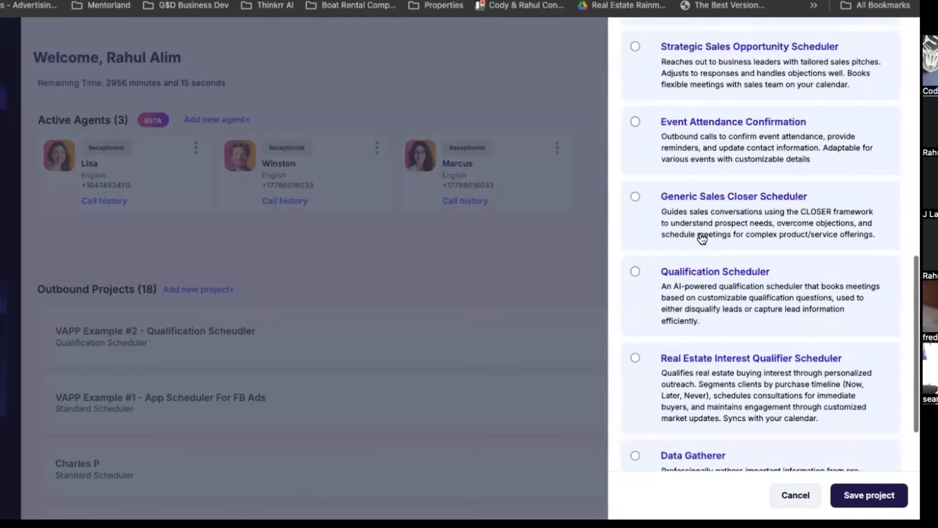
pyautogui.scroll(-8, 702, 239)
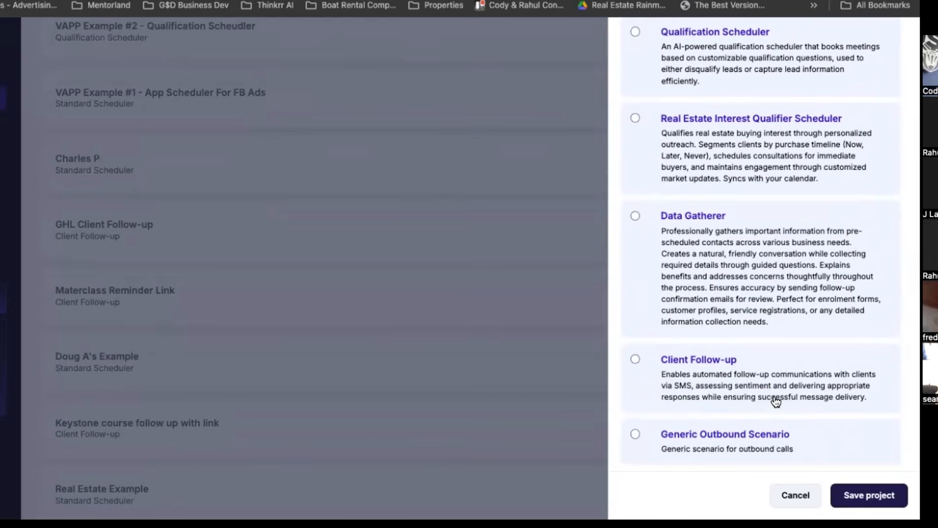
pyautogui.click(806, 379)
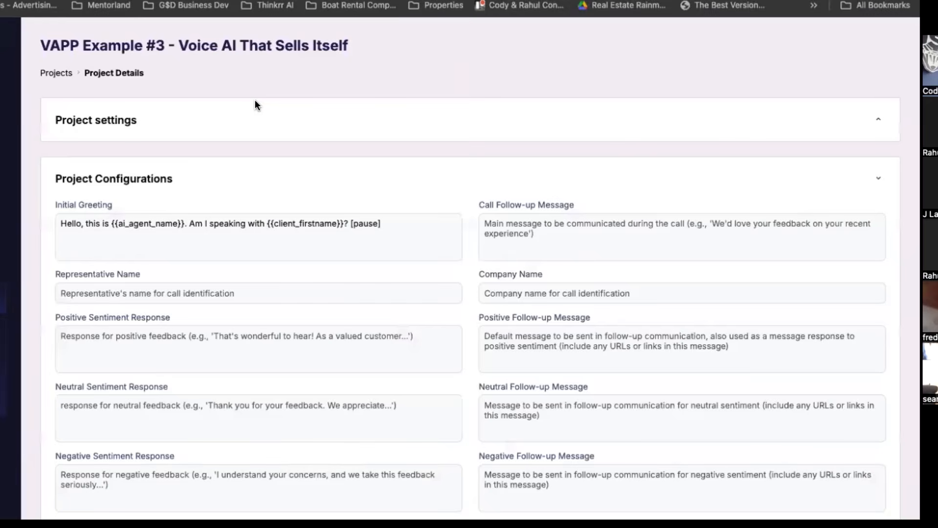
# Review the project's configuration fields from the initial greeting and call follow-up message to the sentiment responses, closing statement and voicemail message.
pyautogui.click(106, 226)
pyautogui.moveTo(483, 206); pyautogui.dragTo(617, 204)
pyautogui.click(617, 205)
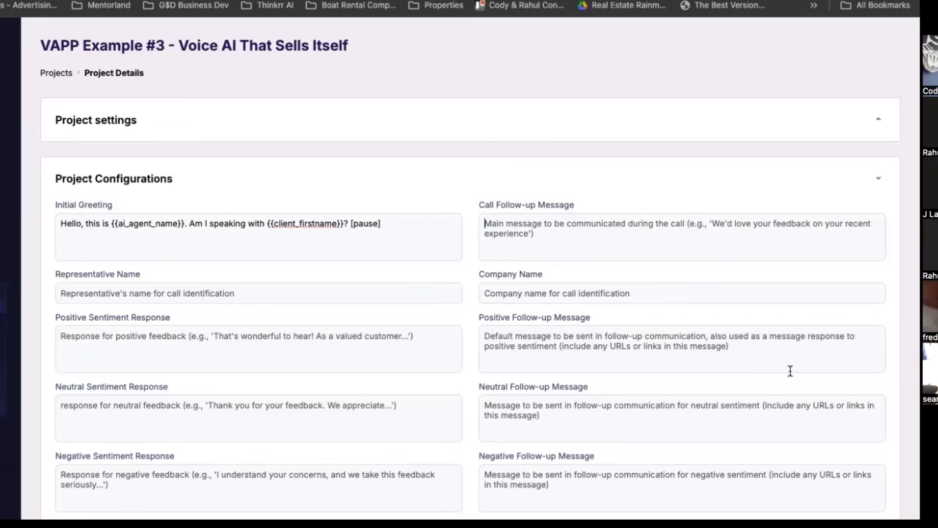
pyautogui.scroll(-3, 259, 247)
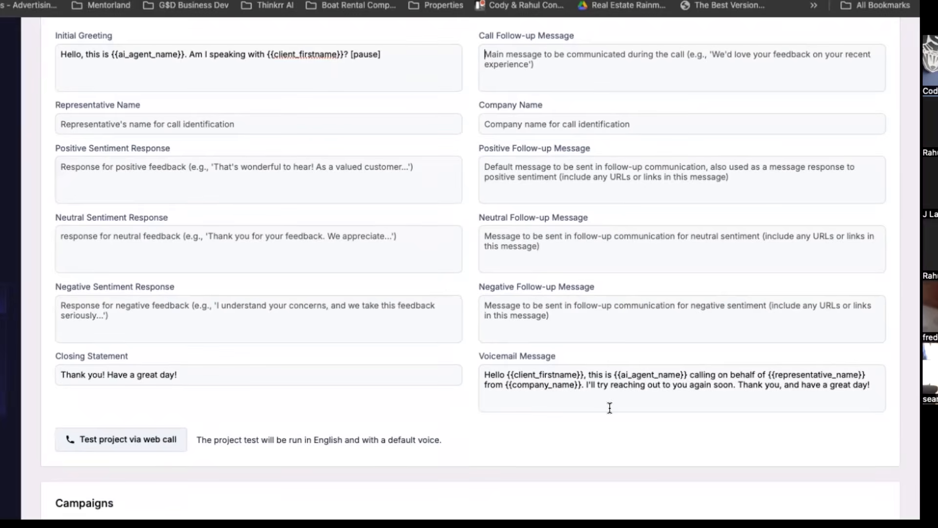
# Switch back to the AI Employees outline in Google Docs and add the unindented heading "Why do we have their info?" below VAPP #3's Solution bullet.
pyautogui.click(180, 1)
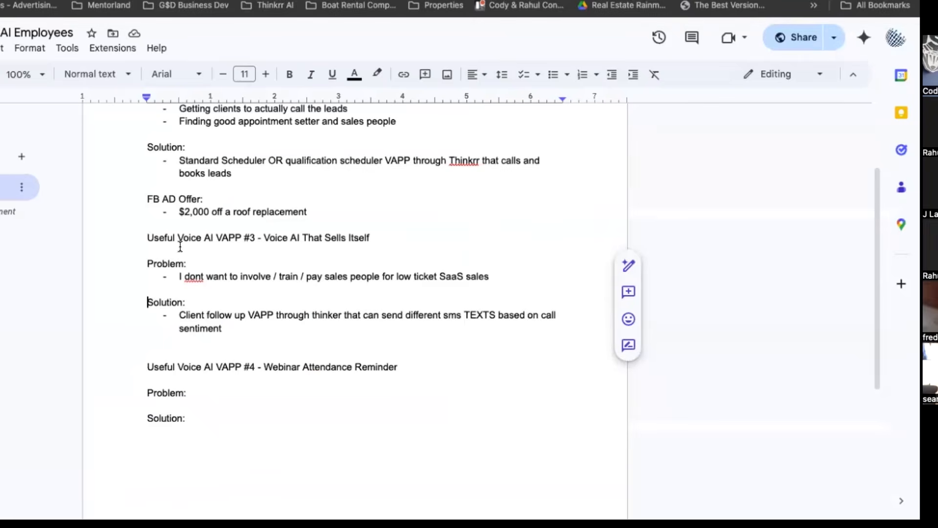
pyautogui.moveTo(145, 237); pyautogui.dragTo(292, 239)
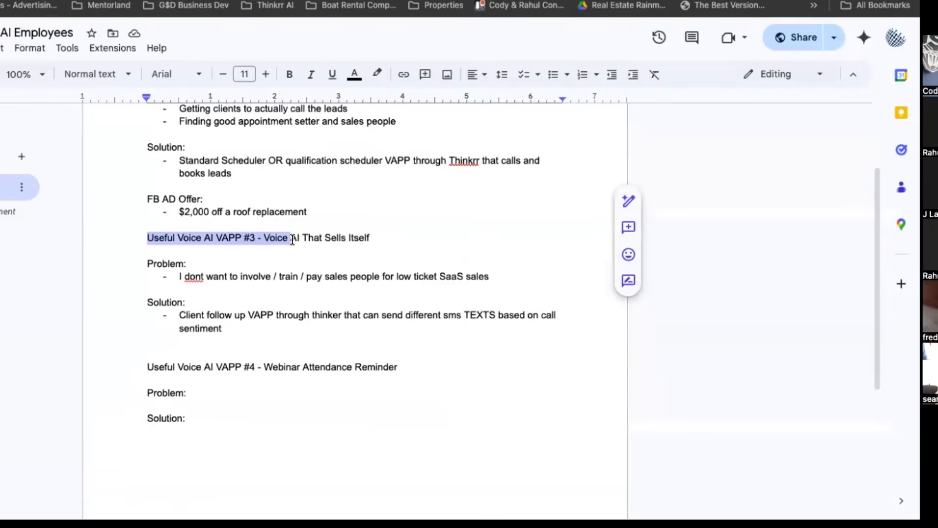
pyautogui.click(254, 331)
pyautogui.press('Return')
pyautogui.press('Return')
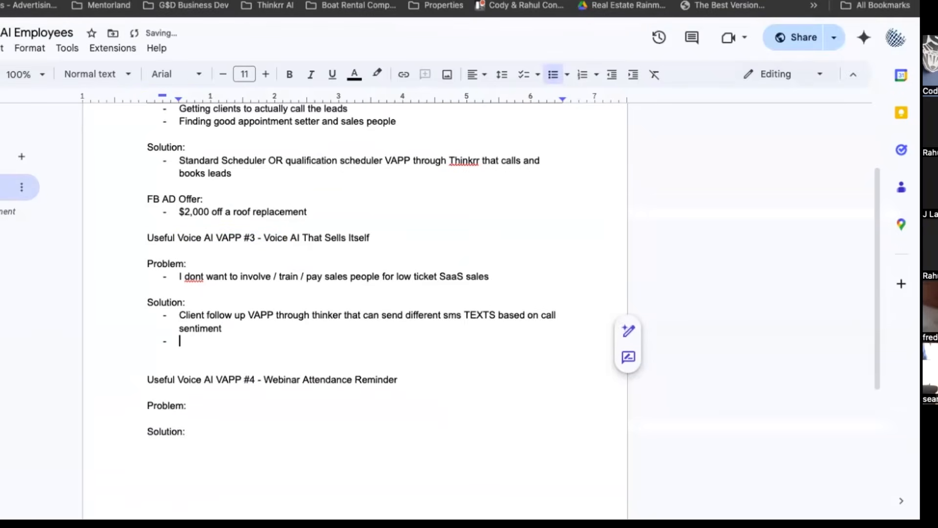
pyautogui.press('BackSpace')
pyautogui.press('BackSpace')
pyautogui.press('BackSpace')
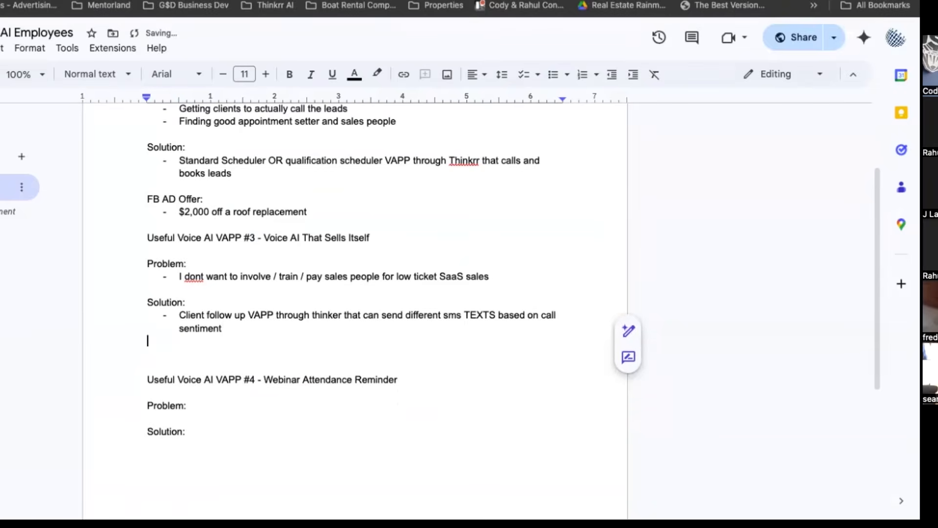
pyautogui.press('Return')
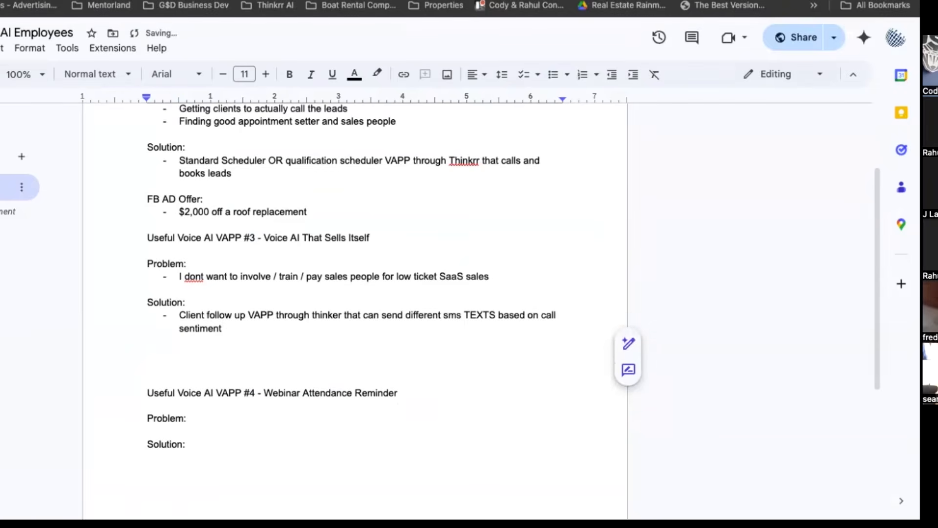
pyautogui.write('Why do we h')
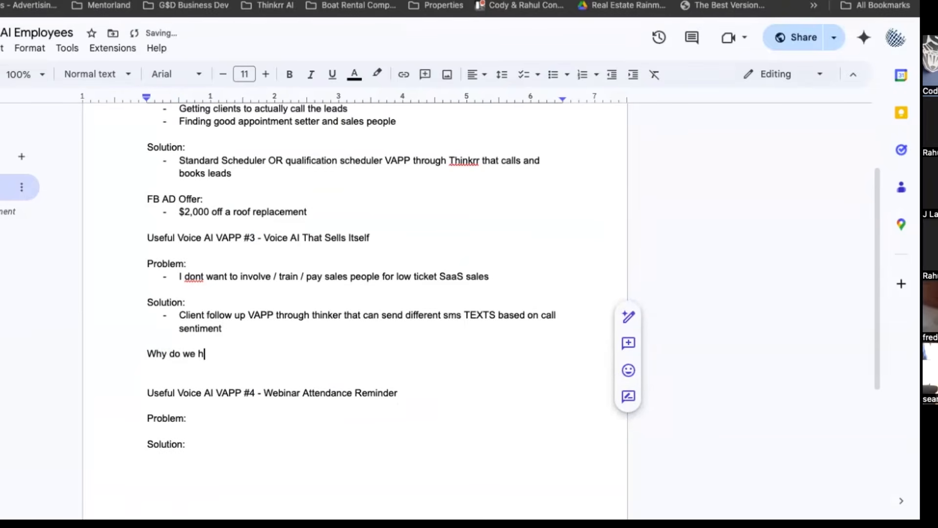
pyautogui.write('ave their info?')
# Add the line "- FB Add on a free course / training / PDF that shows how they can replace their entire 100K+ sales team with AI".
pyautogui.press('Return')
pyautogui.write('-')
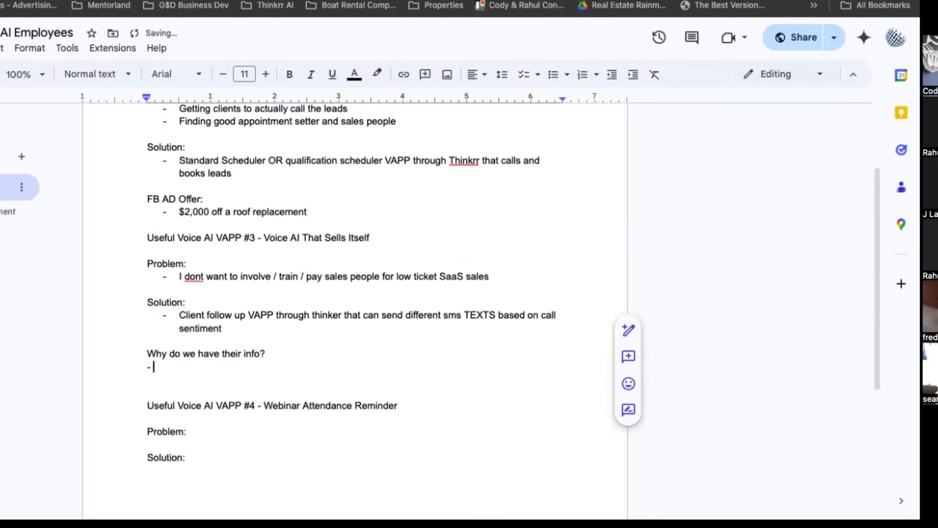
pyautogui.write(' FB Add on a f')
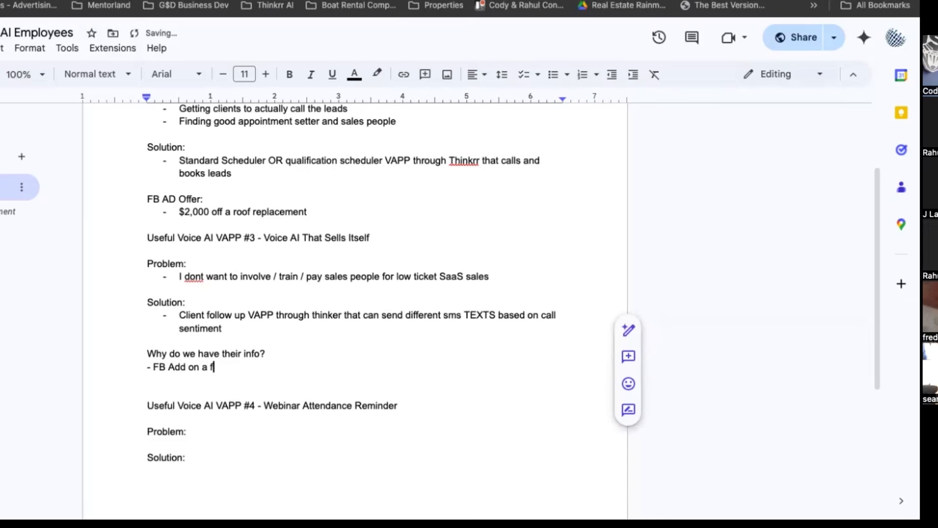
pyautogui.write('ree course / t')
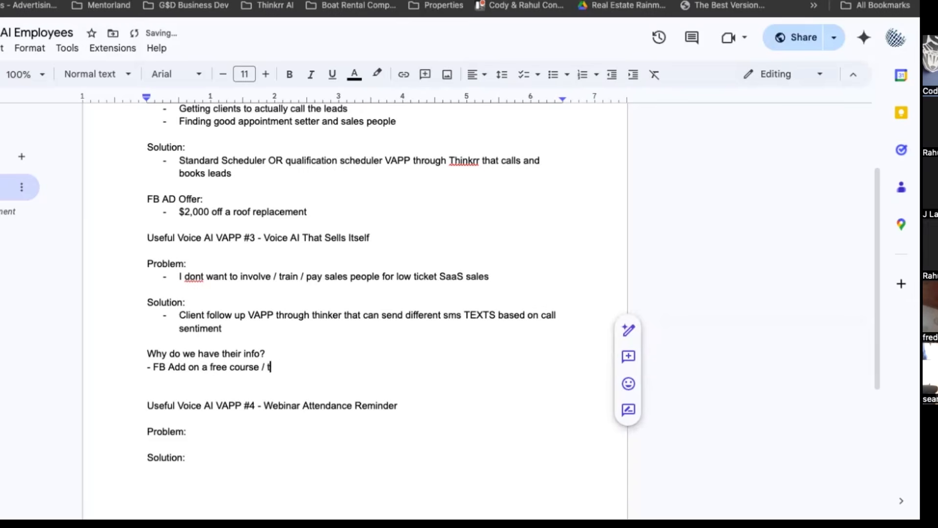
pyautogui.write('raining / PDF that shows ')
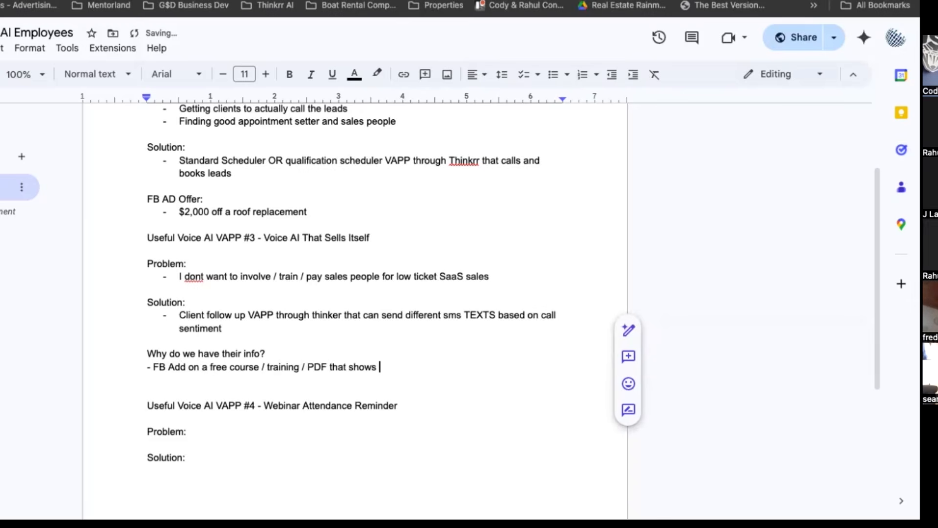
pyautogui.write('how they can repl')
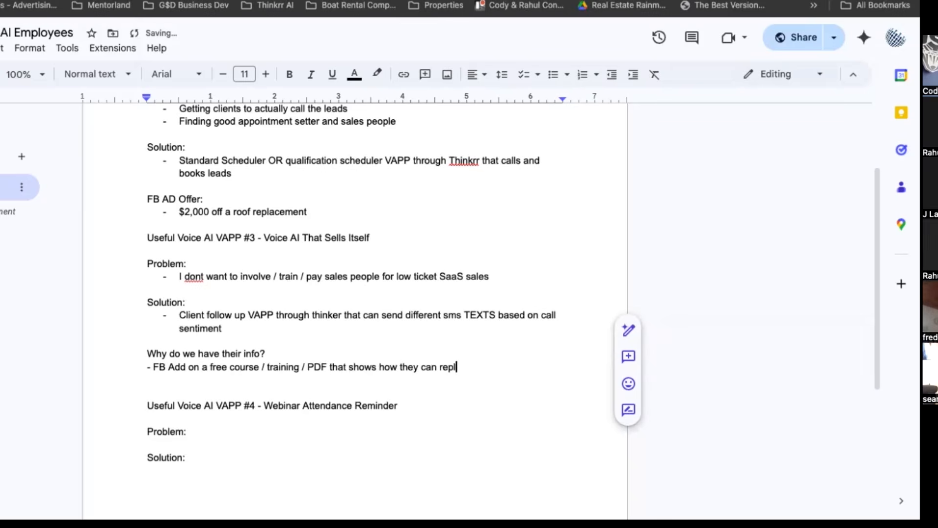
pyautogui.write('ace their entire 1')
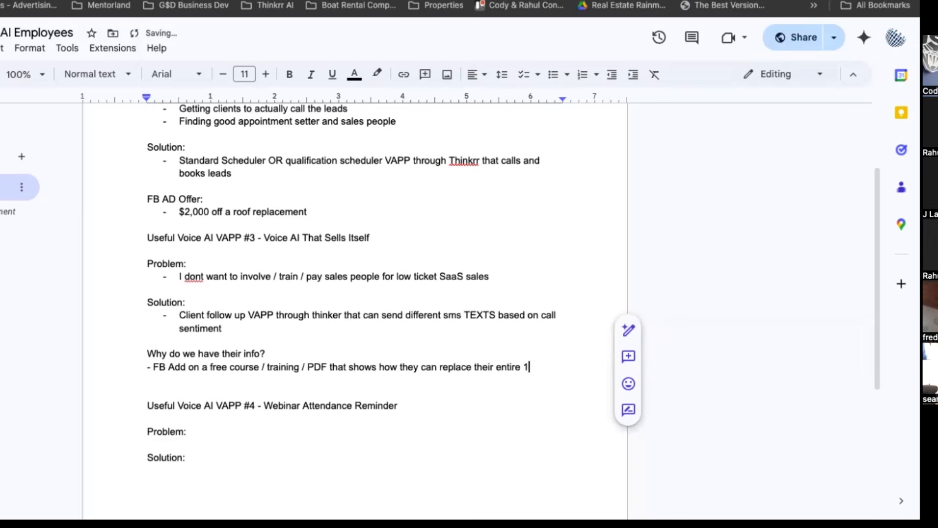
pyautogui.write('00K+ sal')
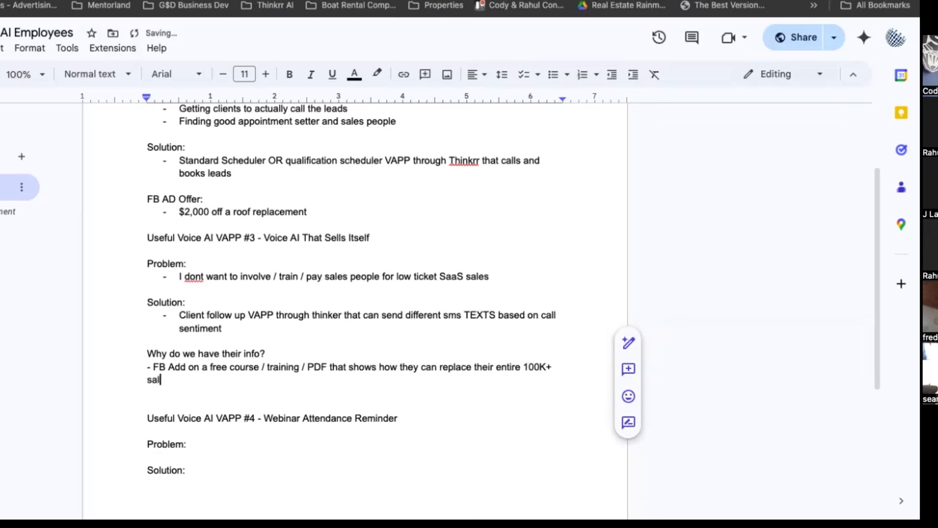
pyautogui.write('es team with AI')
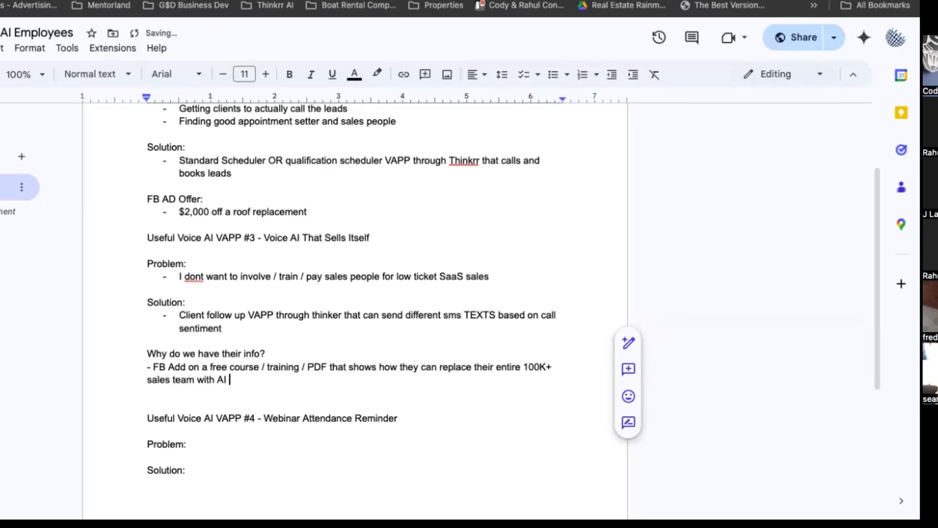
# Delete "100K+" before "sales team" in the FB Add line.
pyautogui.click(552, 367)
pyautogui.press('BackSpace')
pyautogui.press('BackSpace')
pyautogui.press('BackSpace')
pyautogui.press('BackSpace')
pyautogui.press('BackSpace')
pyautogui.press('BackSpace')
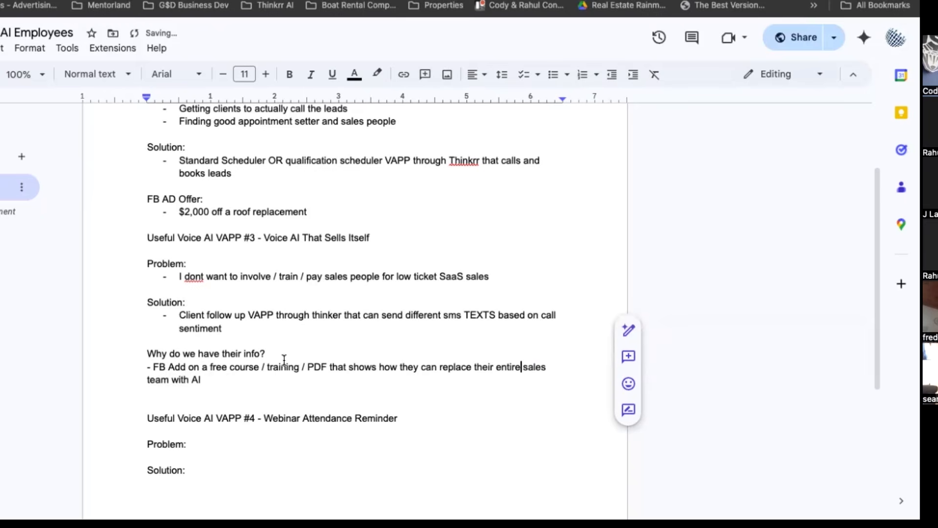
# Extend the FB Add line with "and save 100k+ and HUNDREDS of wasted hours per year on hiring, training firing ect ect".
pyautogui.click(222, 382)
pyautogui.write('and save 100k')
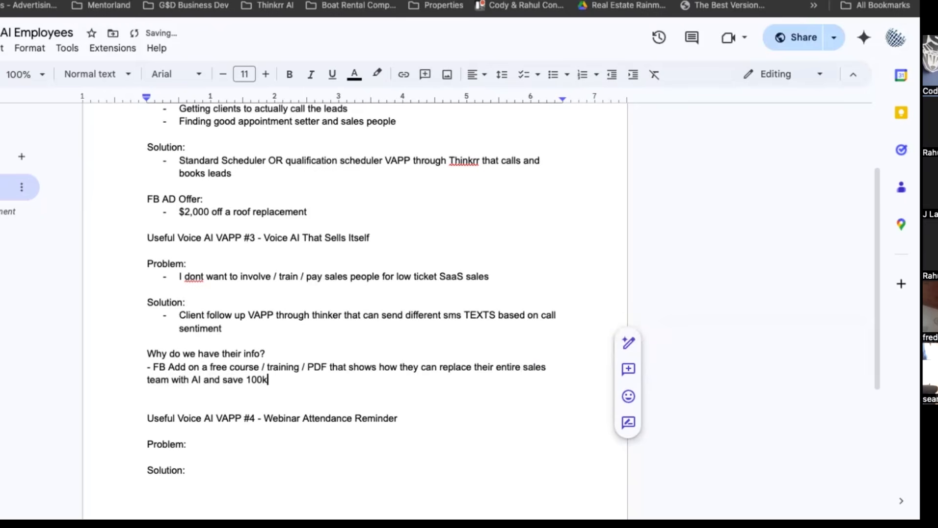
pyautogui.write('+ and HUNDREDS Oof w')
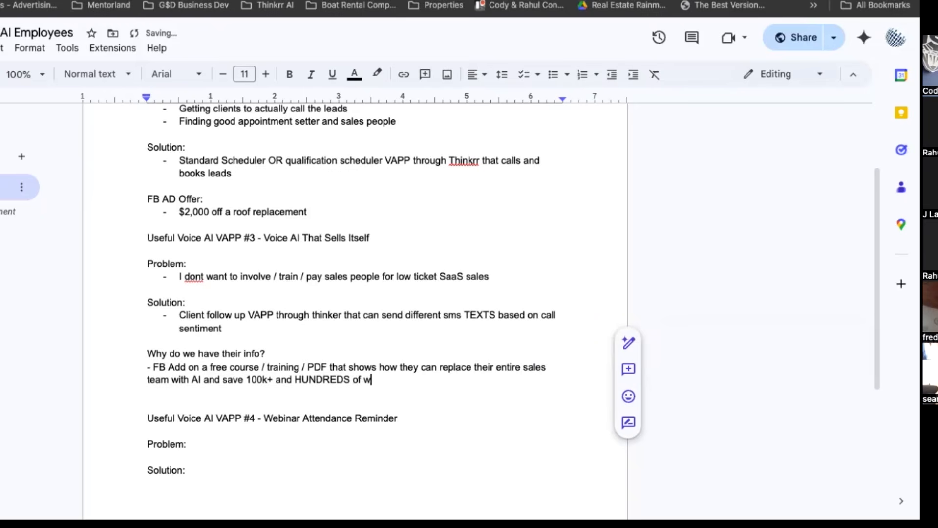
pyautogui.write('asted hours per ye')
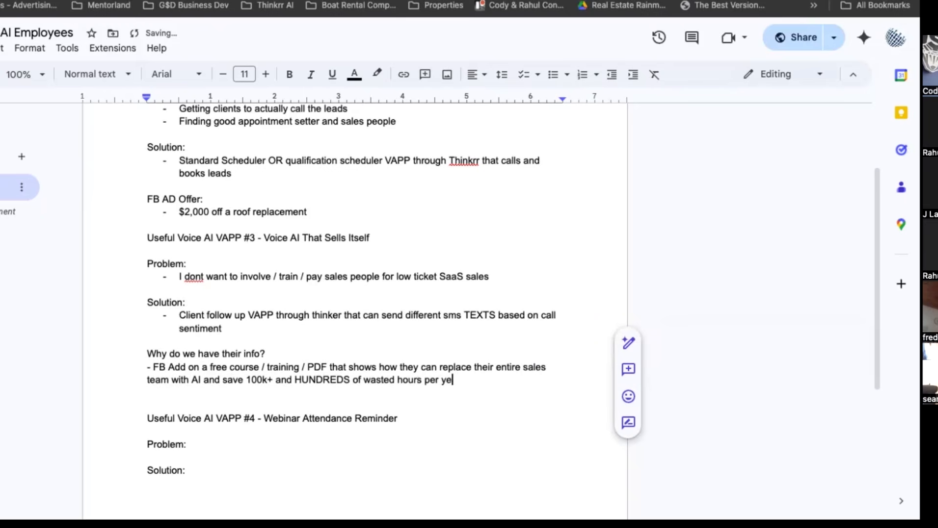
pyautogui.write('ar on hiring, training firin')
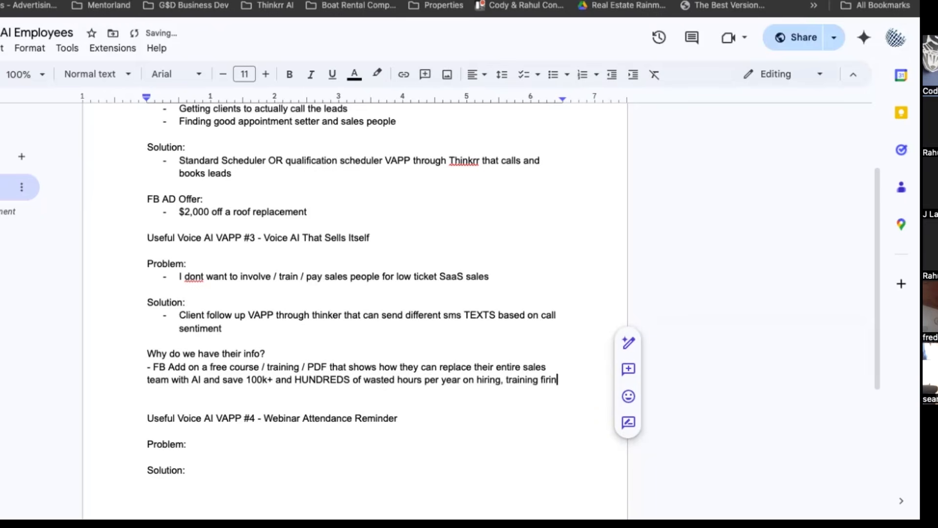
pyautogui.write('g ect ect ect')
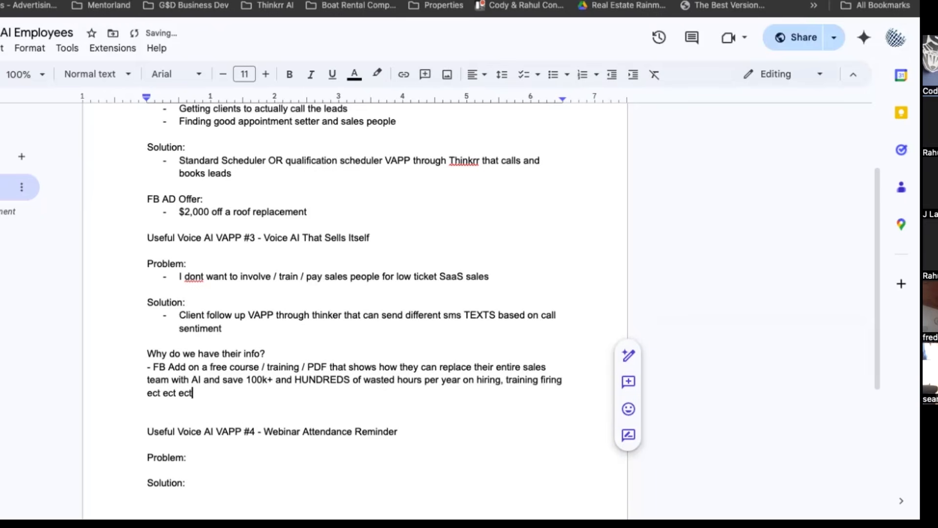
# Finish the FB Add line with another "ect", and insert a blank line below the "Why do we have their info?" heading.
pyautogui.press('Return')
pyautogui.press('Return')
pyautogui.click(275, 354)
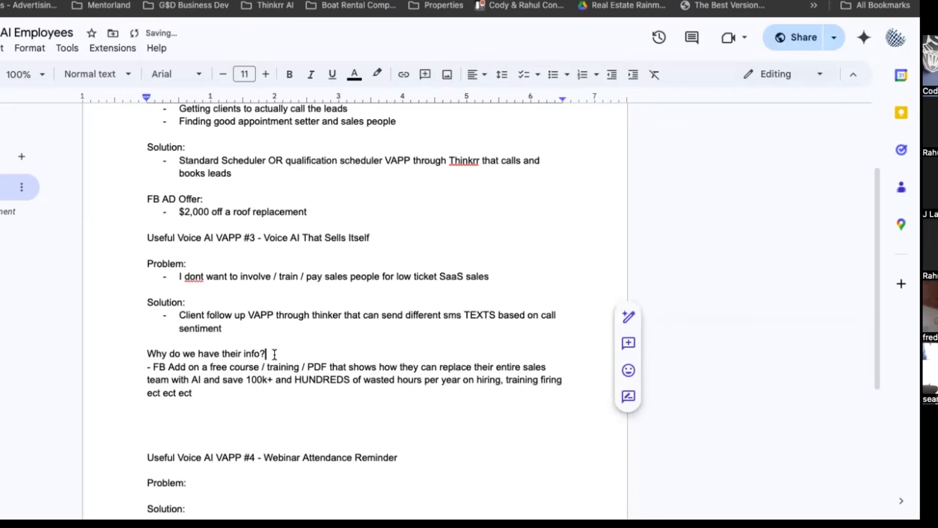
pyautogui.press('Return')
pyautogui.click(145, 429)
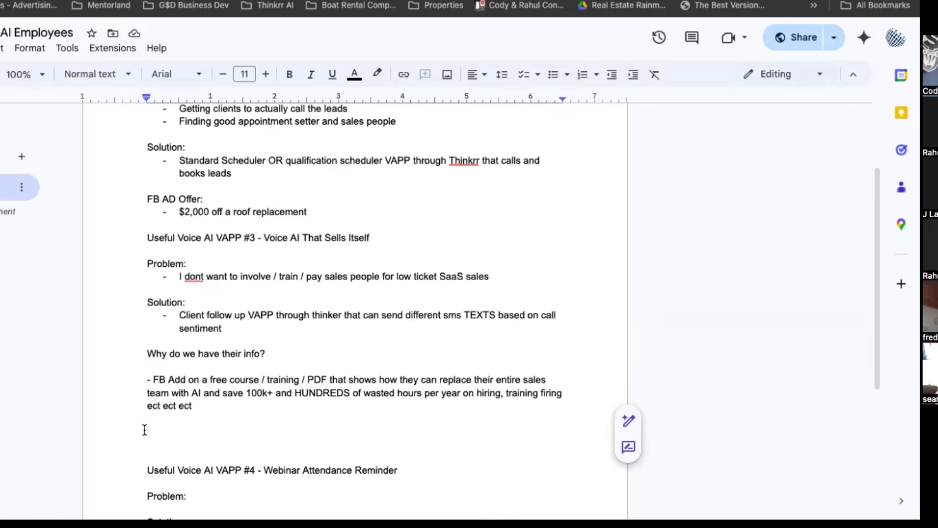
pyautogui.moveTo(202, 380); pyautogui.dragTo(201, 406)
pyautogui.click(162, 431)
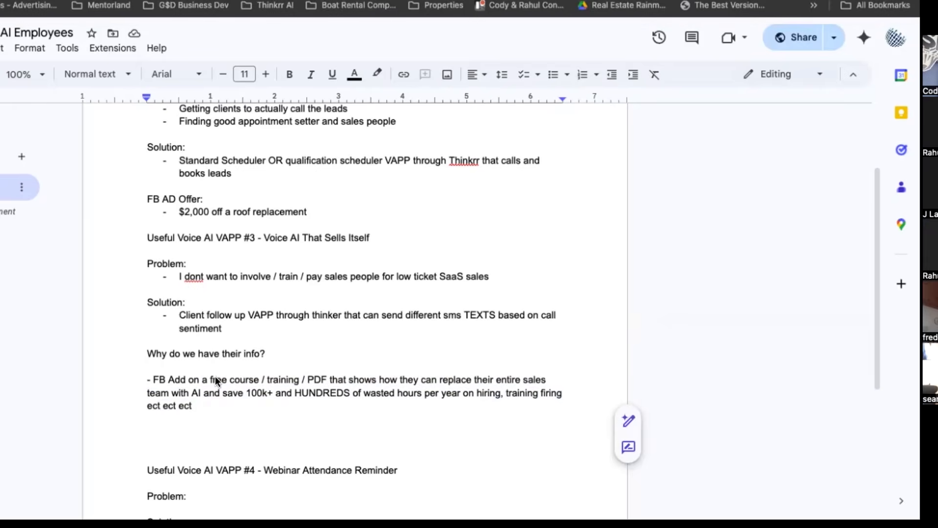
pyautogui.click(152, 380)
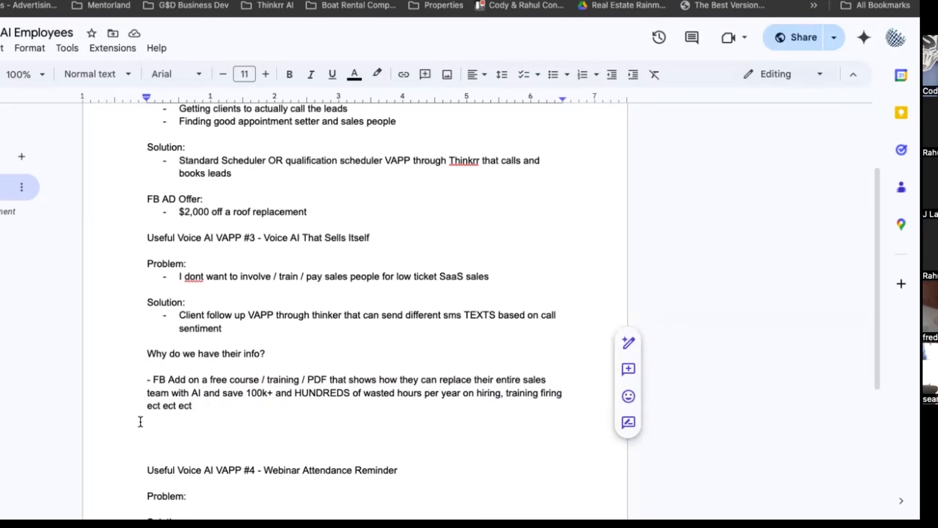
pyautogui.moveTo(246, 383); pyautogui.dragTo(248, 392)
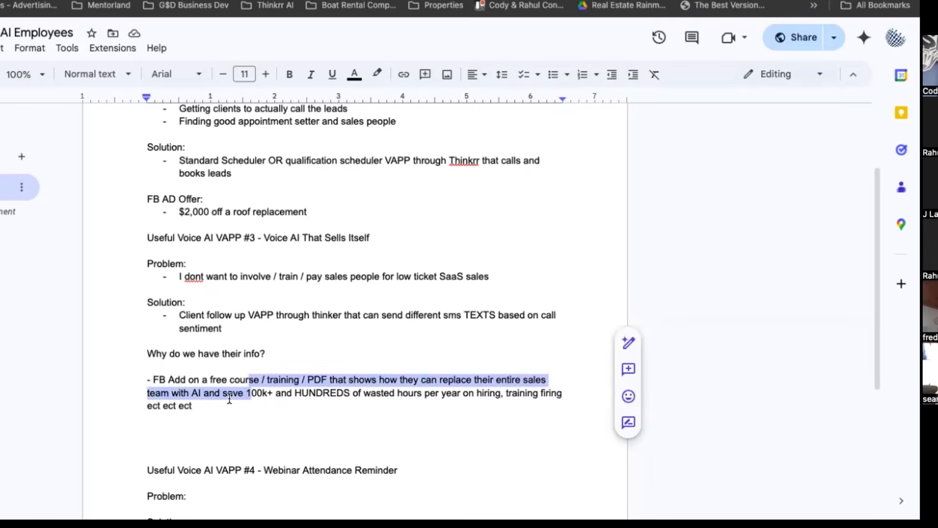
# Add the line "-Send them a link to buy our system to ahceive that result FASTER" below the FB Add line.
pyautogui.doubleClick(163, 431)
pyautogui.write('-Send t')
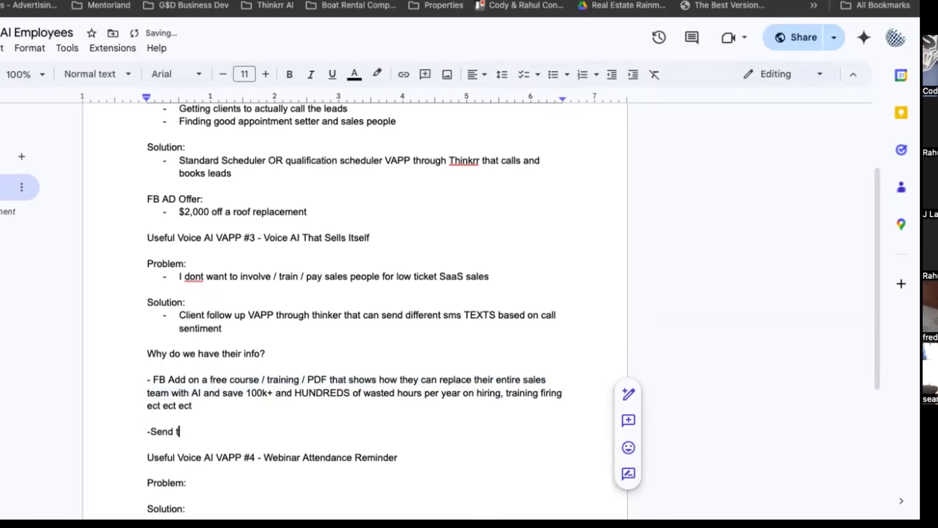
pyautogui.write('hem a link')
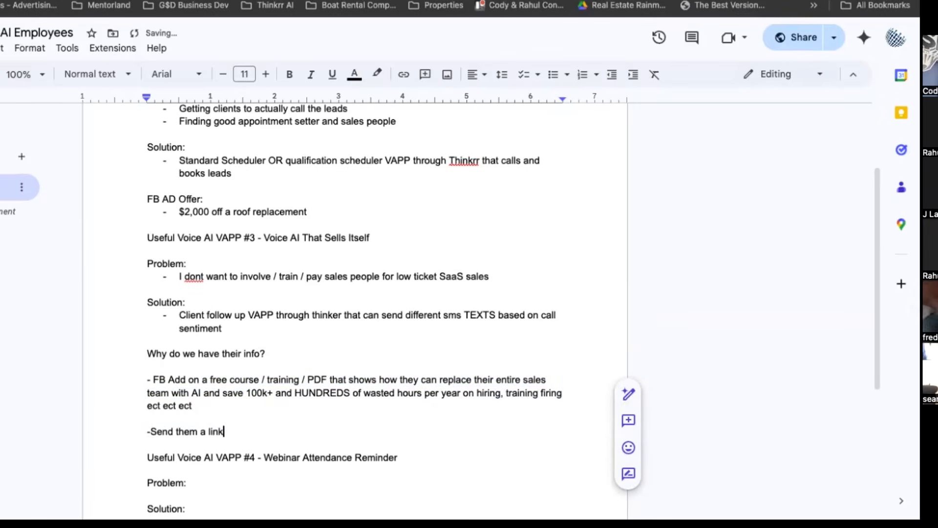
pyautogui.write(' to buy our sys')
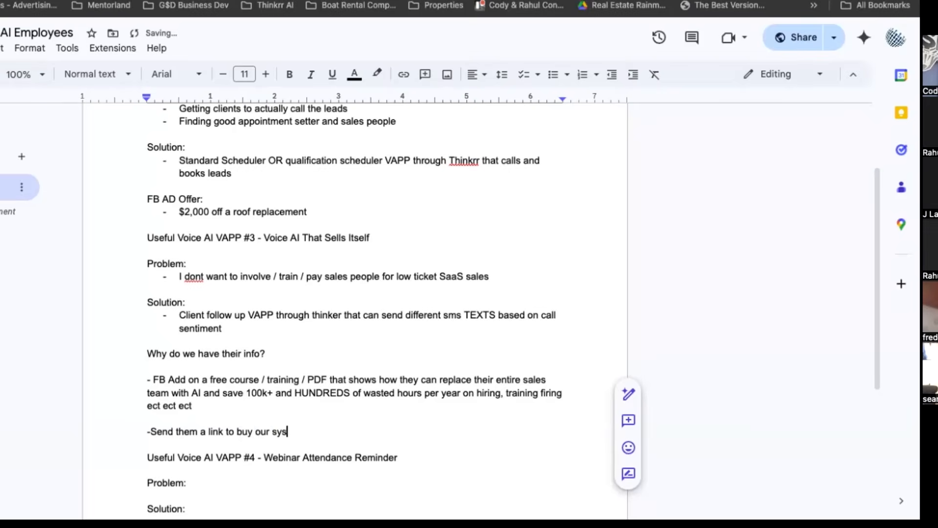
pyautogui.write('tem to ahceive that r')
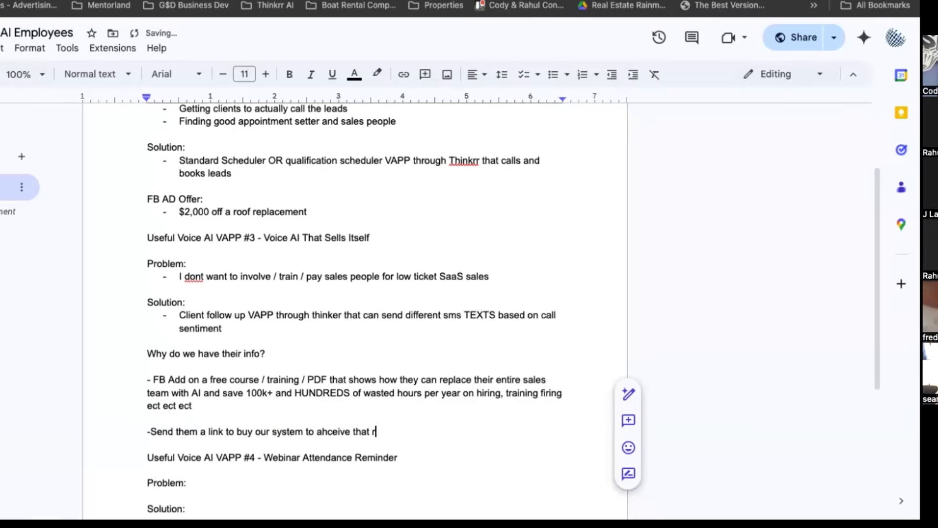
pyautogui.write('esult FASTER')
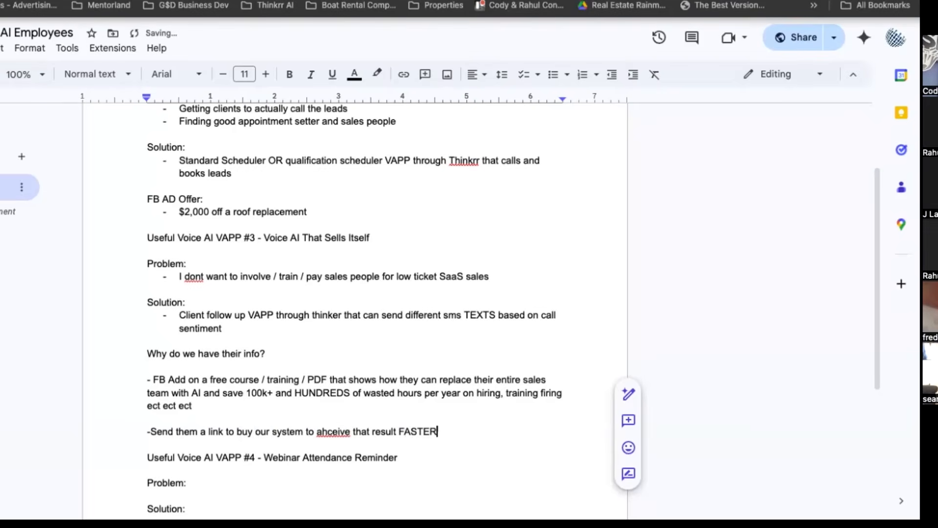
pyautogui.scroll(-4, 168, 390)
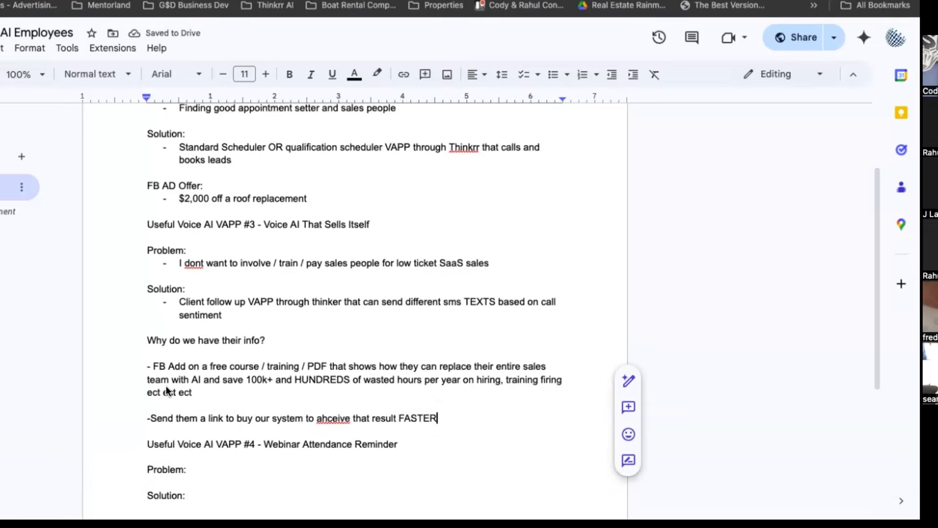
pyautogui.moveTo(153, 281); pyautogui.dragTo(402, 295)
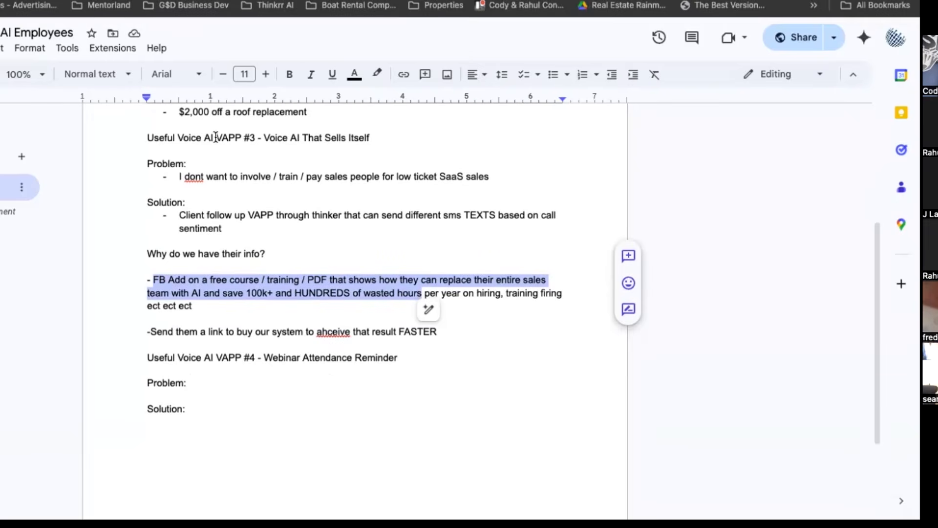
pyautogui.doubleClick(182, 330)
pyautogui.tripleClick(182, 331)
pyautogui.click(184, 331)
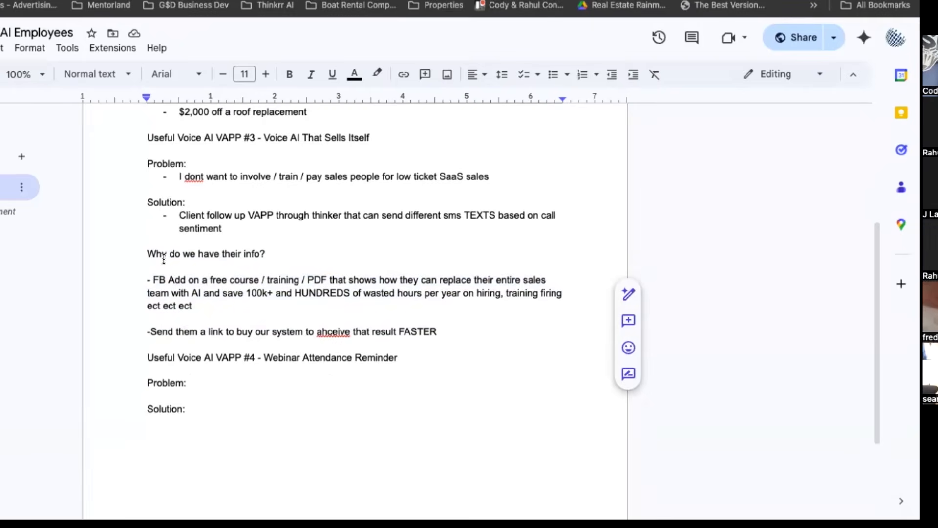
# Switch to the AVA project and set the Call Follow-up Message to "I'm just calling because you recently opted into our free course showing you".
pyautogui.click(171, 1)
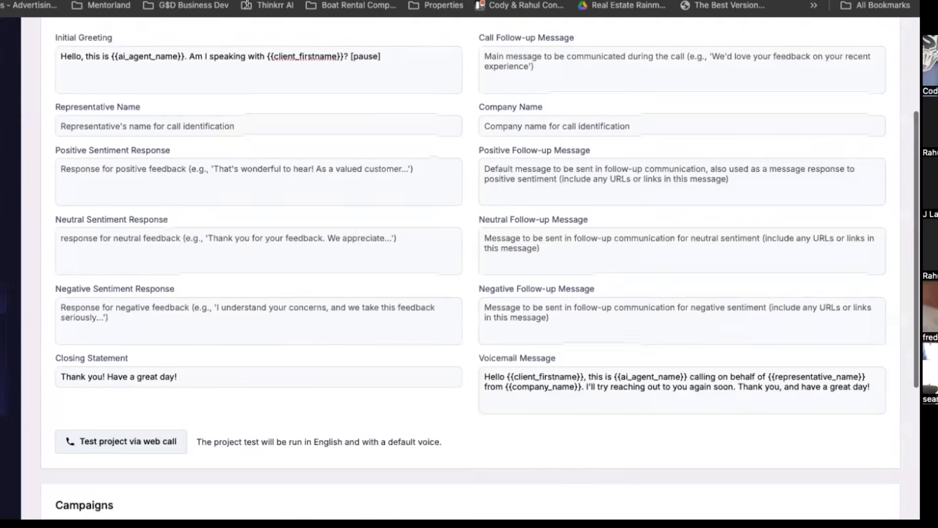
pyautogui.scroll(2, 552, 176)
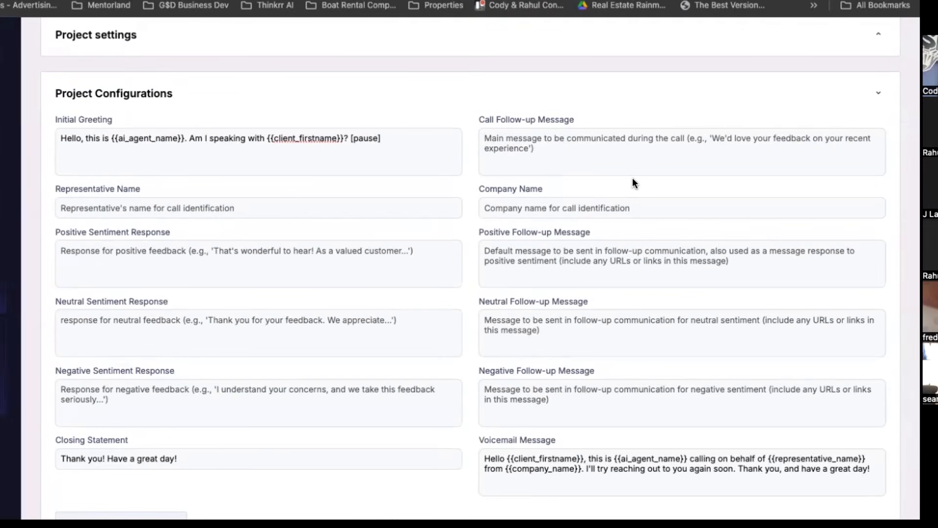
pyautogui.write("We're calling")
pyautogui.moveTo(537, 139); pyautogui.dragTo(470, 146)
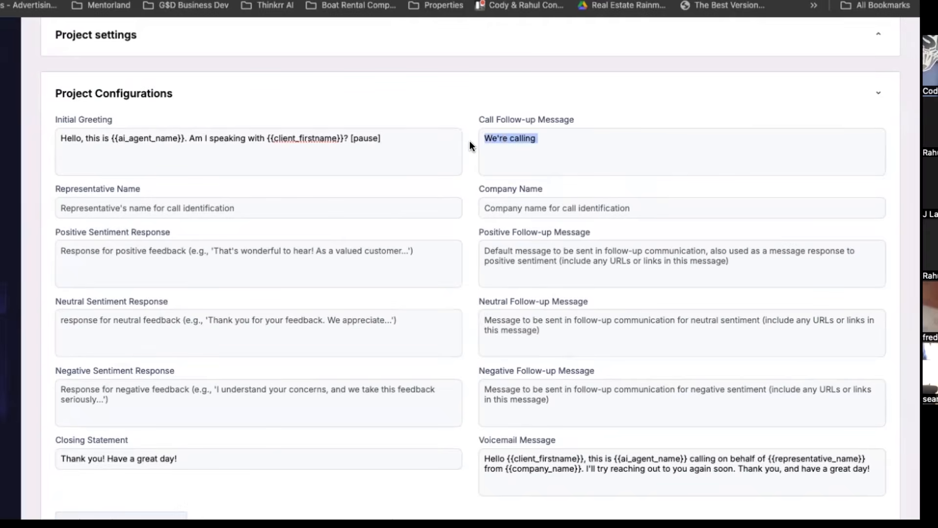
pyautogui.write("I'm just calling tecause you re")
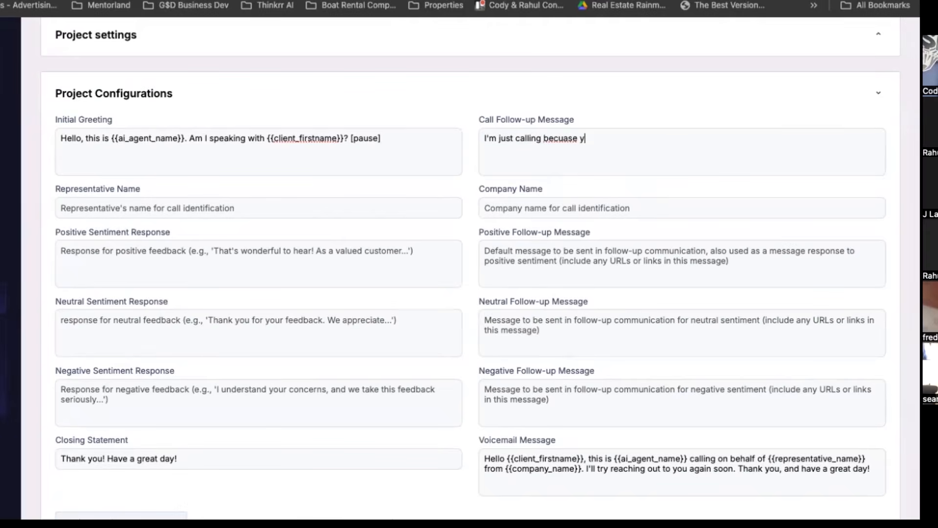
pyautogui.write('cently o')
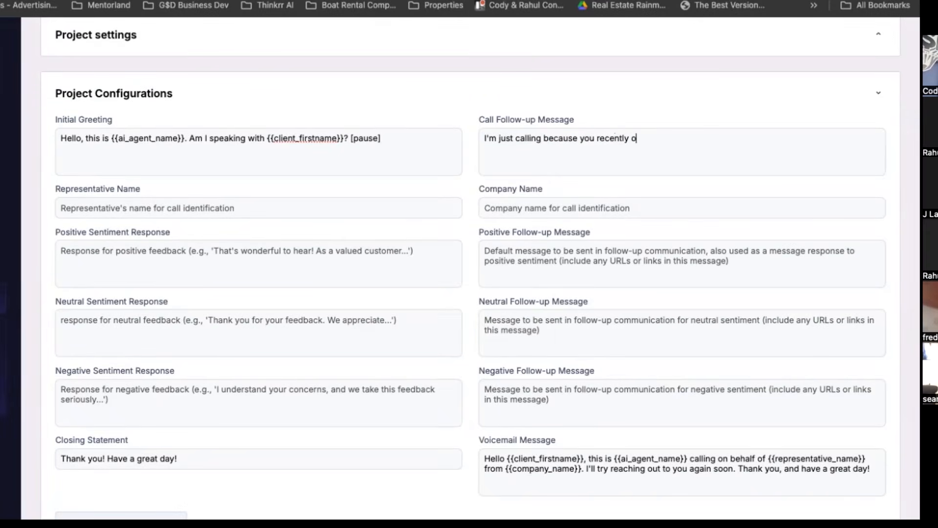
pyautogui.write('pted into our free course showing you')
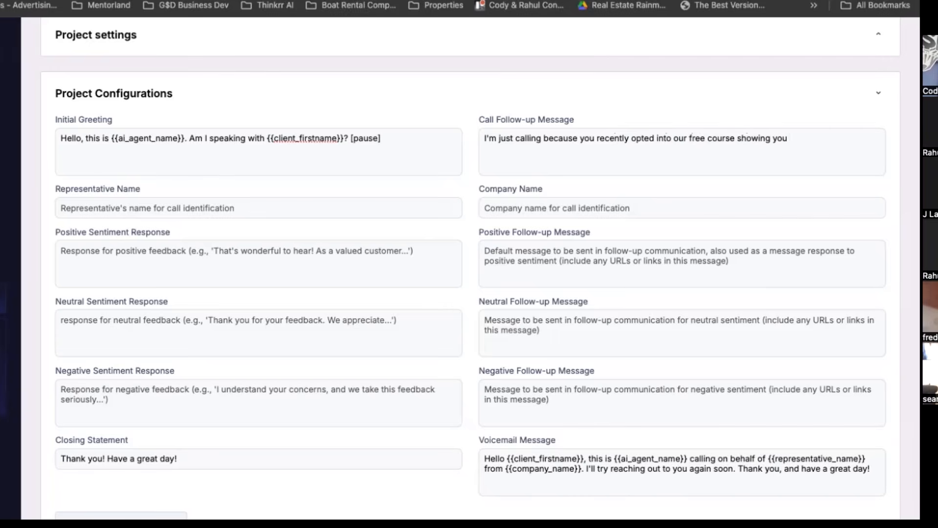
# Copy "how they can replace" through "training firing" from the FB Add line in Google Docs and append it to AVA's Call Follow-up Message.
pyautogui.click(332, 1)
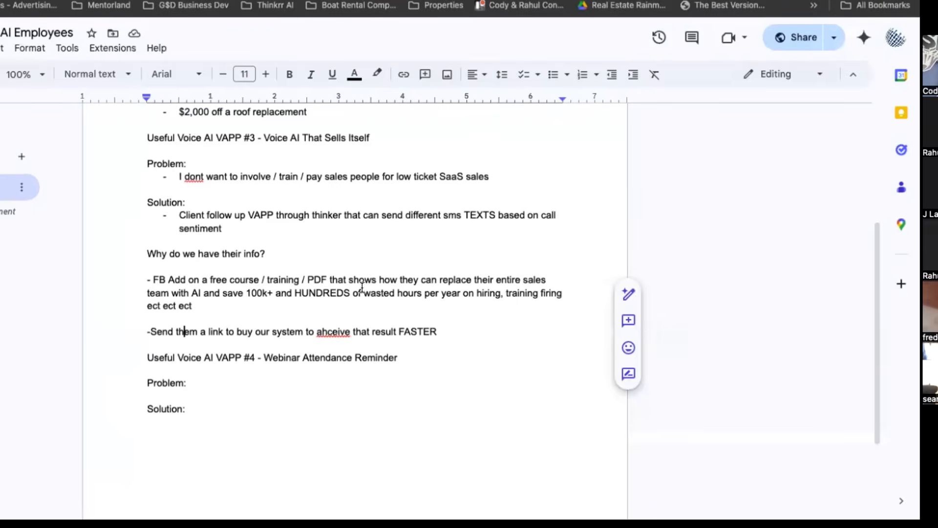
pyautogui.moveTo(381, 281); pyautogui.dragTo(563, 294)
pyautogui.hotkey('ctrl', 'c')
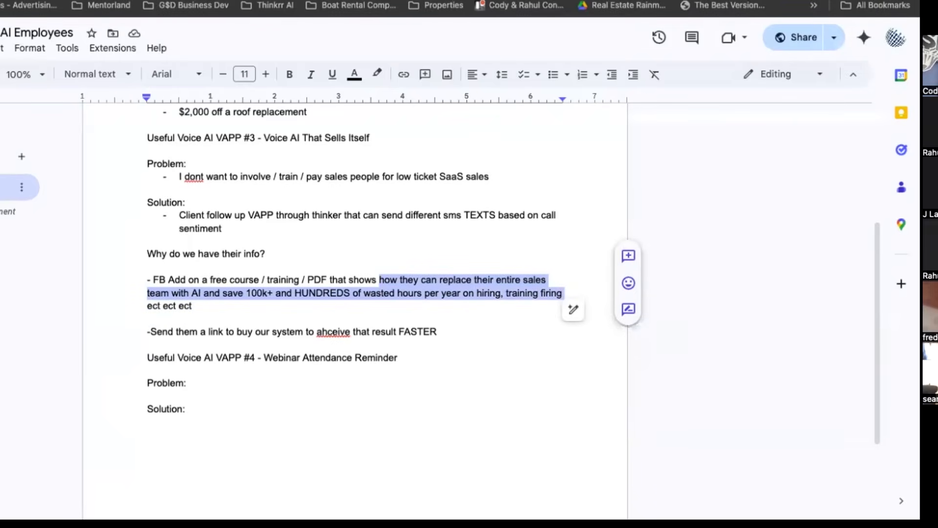
pyautogui.hotkey('ctrl', 'Tab')
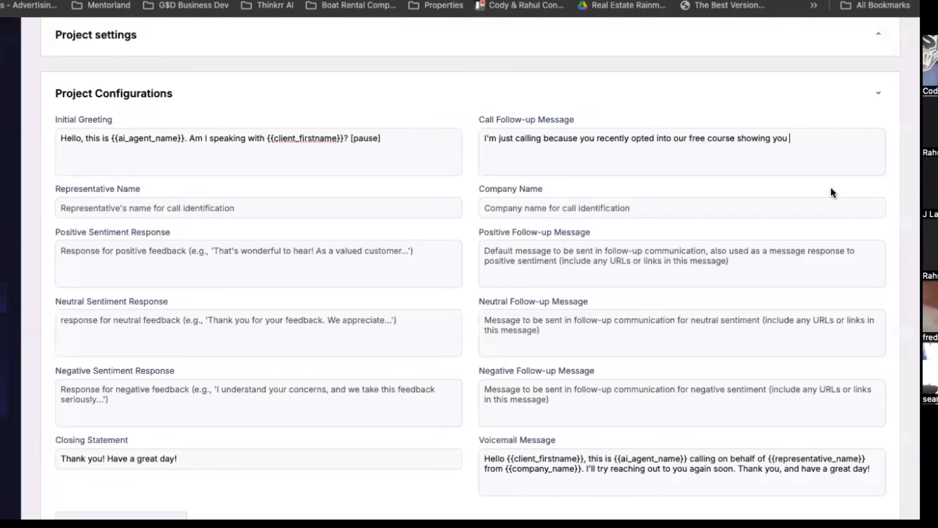
pyautogui.hotkey('ctrl', 'v')
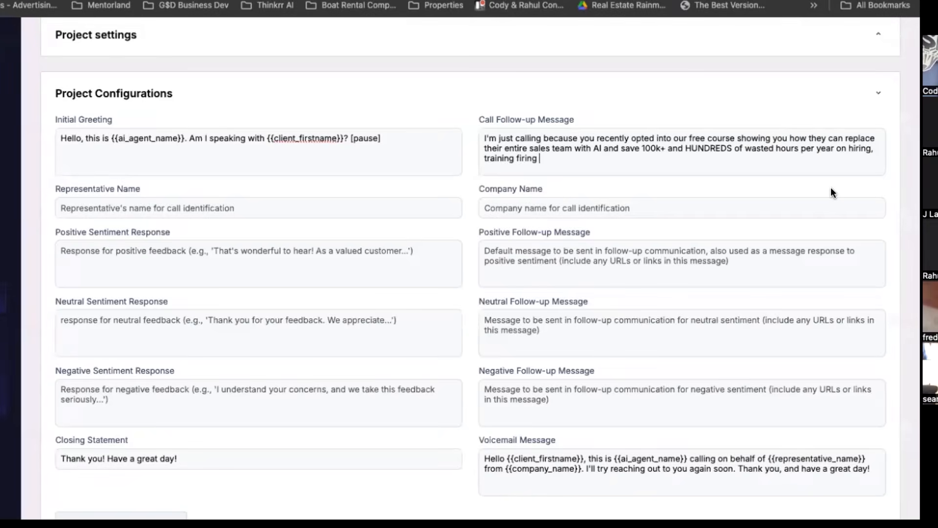
# Reword the pasted text in the Call Follow-up Message, changing "they" to "you" and "their" to "your".
pyautogui.doubleClick(807, 138)
pyautogui.write('you')
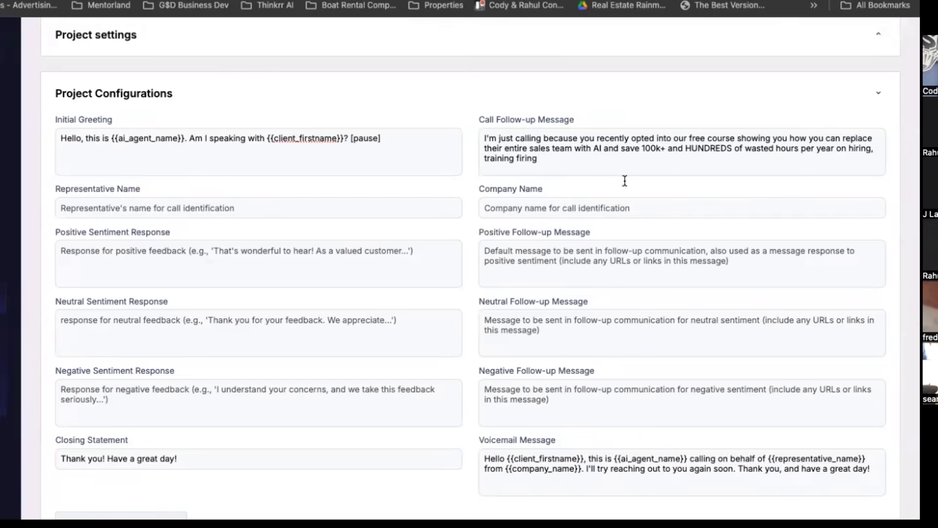
pyautogui.click(502, 148)
pyautogui.press('BackSpace')
pyautogui.press('BackSpace')
# Replace "on hiring, training firing" at the end of the Call Follow-up Message with a period.
pyautogui.press('BackSpace')
pyautogui.press('BackSpace')
pyautogui.press('BackSpace')
pyautogui.write('your')
pyautogui.moveTo(835, 148); pyautogui.dragTo(840, 161)
pyautogui.press('BackSpace')
pyautogui.write('.')
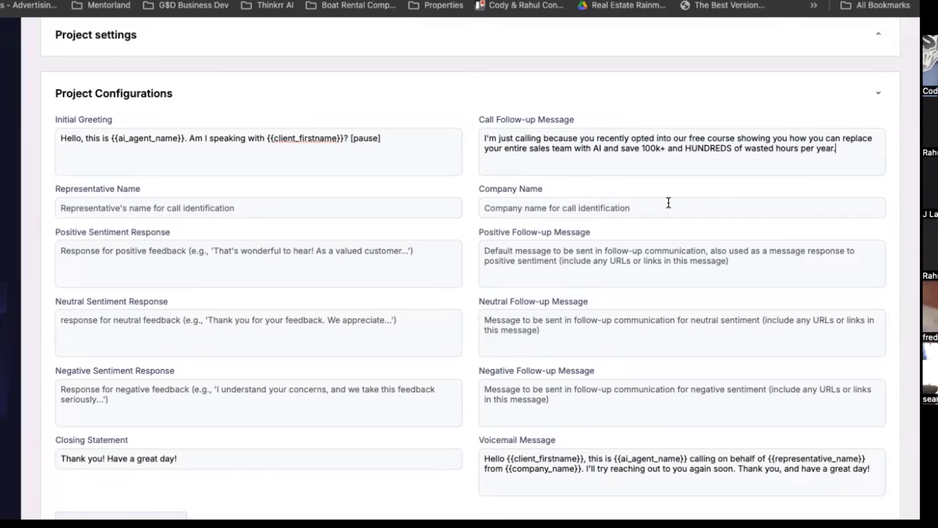
pyautogui.write(" We're you able")
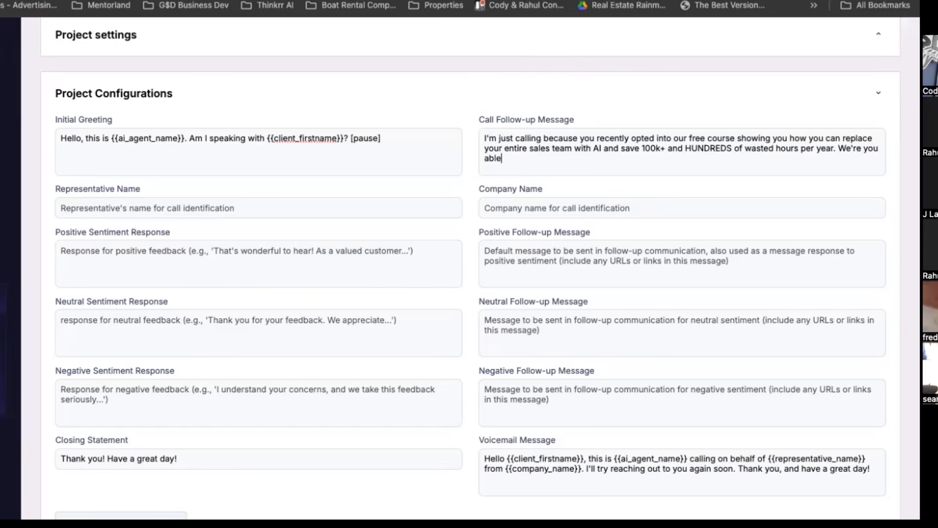
pyautogui.write(' to grab the link to our A')
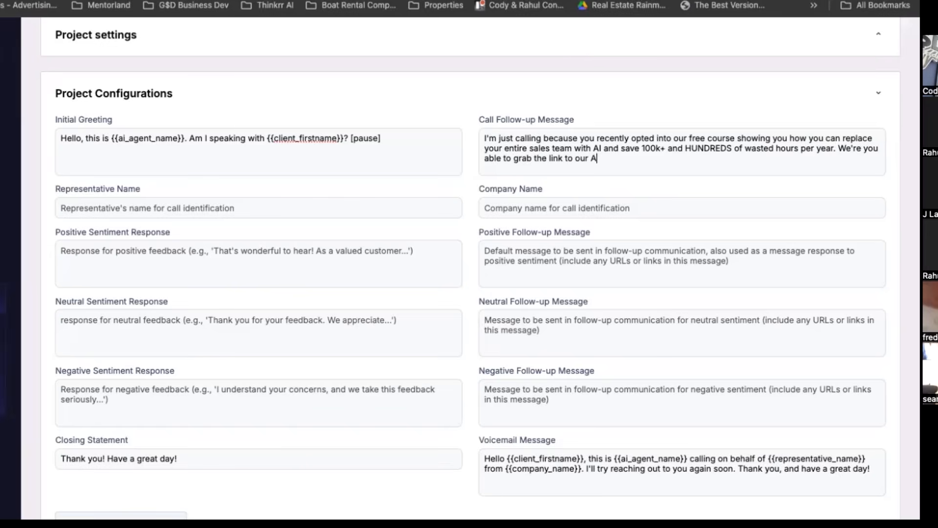
pyautogui.write('I system')
# Reword "the link to our AI system" as "the link to trial our AI system" in the Call Follow-up Message.
pyautogui.click(590, 158)
pyautogui.press('BackSpace')
pyautogui.press('BackSpace')
pyautogui.press('BackSpace')
pyautogui.press('BackSpace')
pyautogui.write('trial')
pyautogui.click(641, 156)
pyautogui.click(590, 159)
pyautogui.write('our AI system')
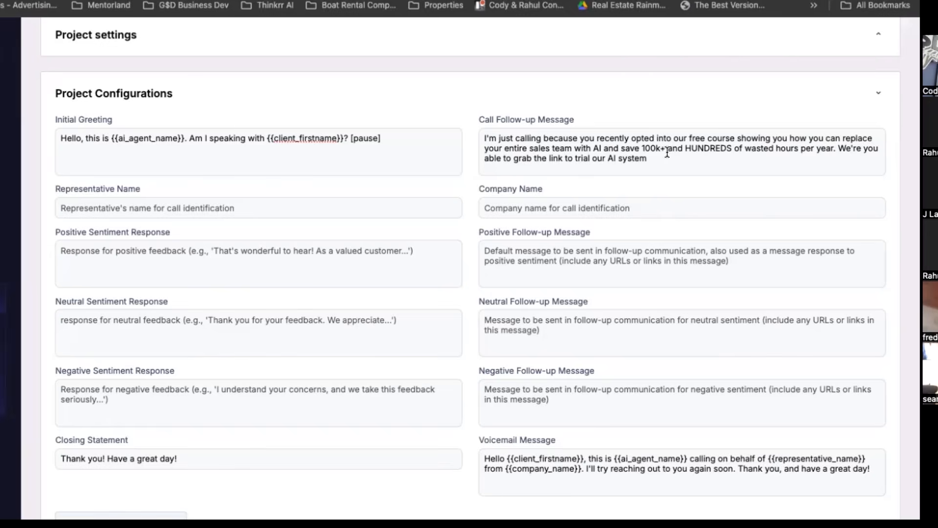
pyautogui.write('  FOR FREE for30')
# Append "FOR FREE for 30 days" after "AI system" in the Call Follow-up Message.
pyautogui.press('BackSpace')
pyautogui.press('BackSpace')
pyautogui.write('30 days')
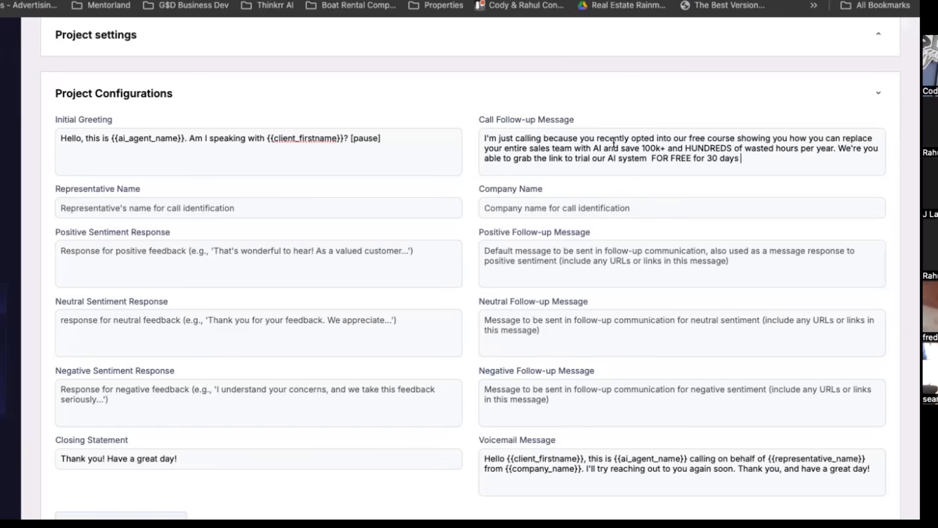
# Remove the plus sign after "100k" in the Call Follow-up Message.
pyautogui.click(665, 148)
pyautogui.press('BackSpace')
pyautogui.write('k')
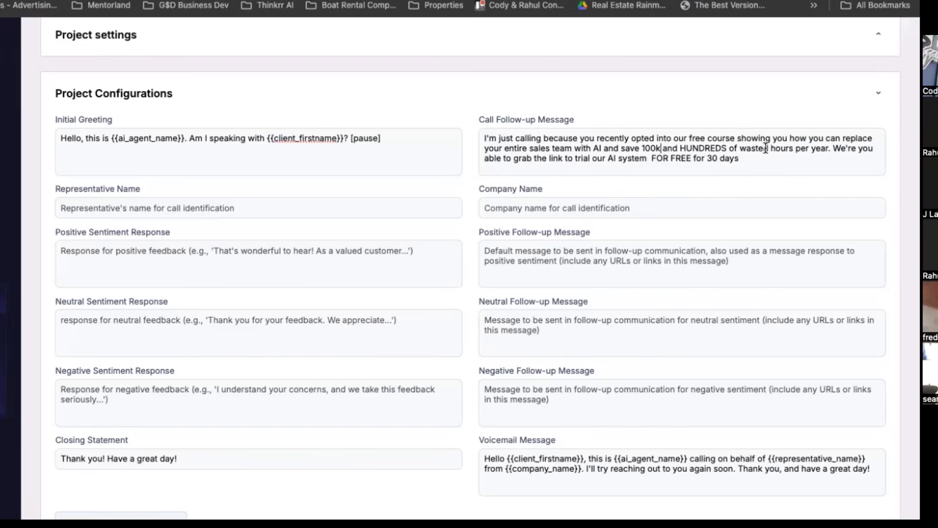
# Insert "Just wondering," before the trial link question and correct "We're" to "Were".
pyautogui.click(833, 148)
pyautogui.write('Just wondering')
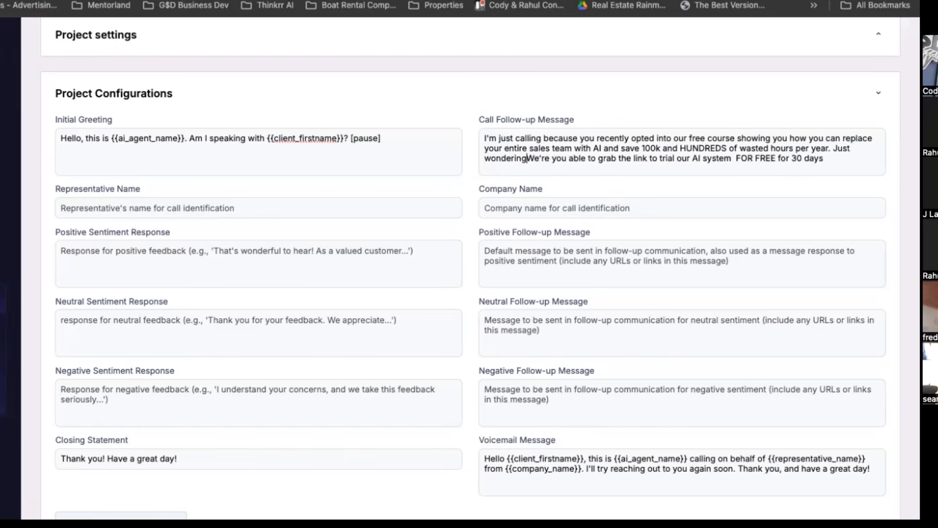
pyautogui.write(',')
pyautogui.click(544, 158)
pyautogui.press('BackSpace')
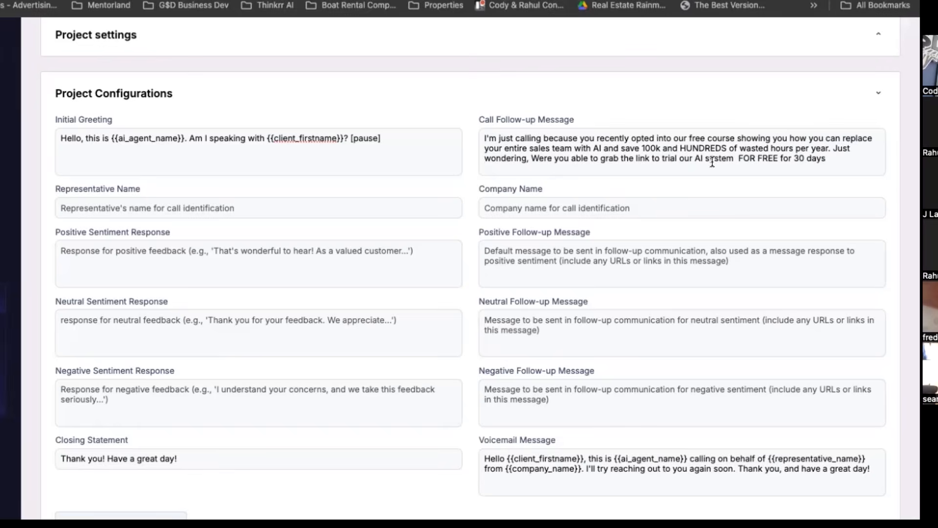
# Remove the extra space after "AI system" and end the Call Follow-up Message with "to help you achieve that result yet?".
pyautogui.click(737, 158)
pyautogui.press('BackSpace')
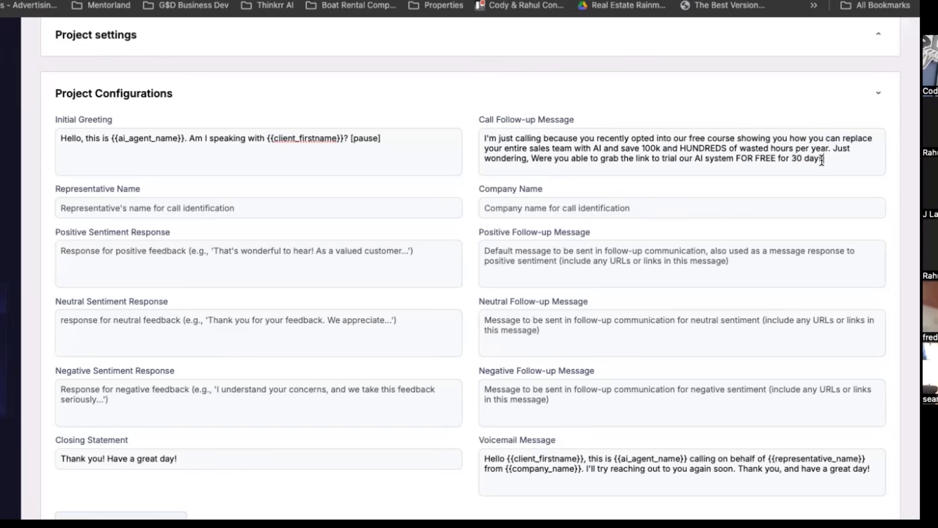
pyautogui.click(822, 158)
pyautogui.write('s to help you acheive that resulty')
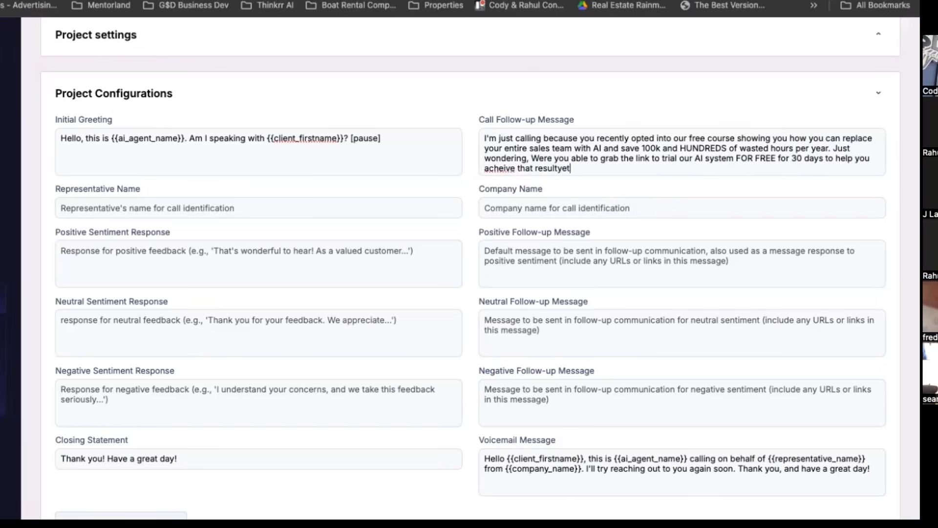
pyautogui.press('BackSpace')
pyautogui.write('yet?')
pyautogui.scroll(-5, 720, 182)
pyautogui.scroll(7, 701, 209)
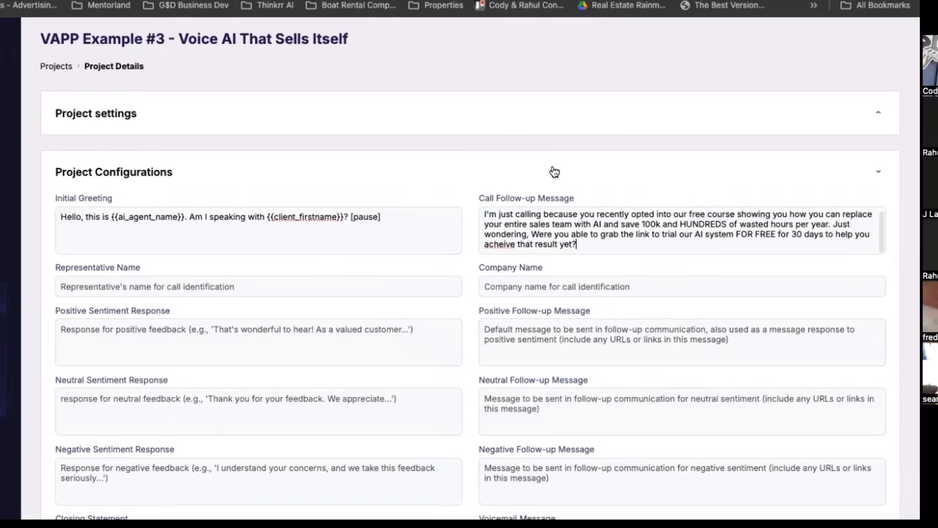
pyautogui.rightClick(494, 244)
pyautogui.click(511, 207)
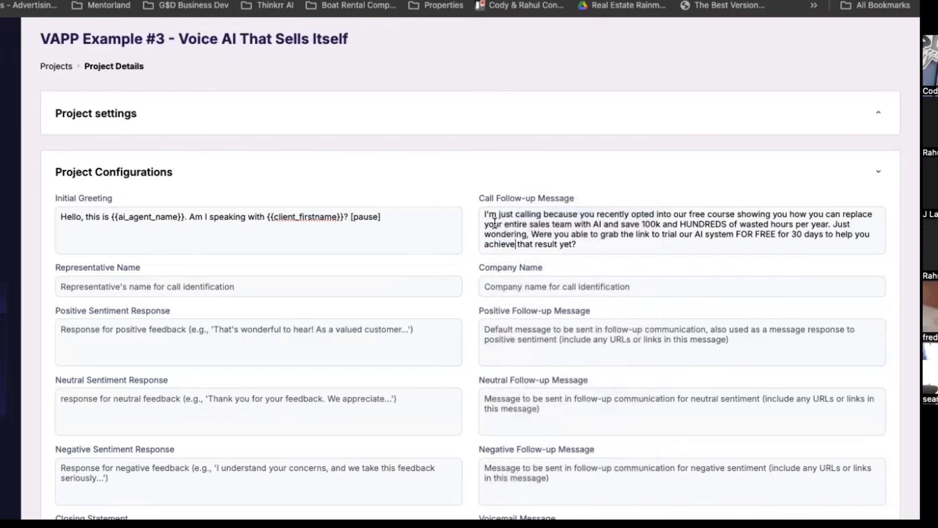
# Enter the representative's full name and set the company name to "New Way Connect".
pyautogui.scroll(-2, 125, 244)
pyautogui.click(93, 222)
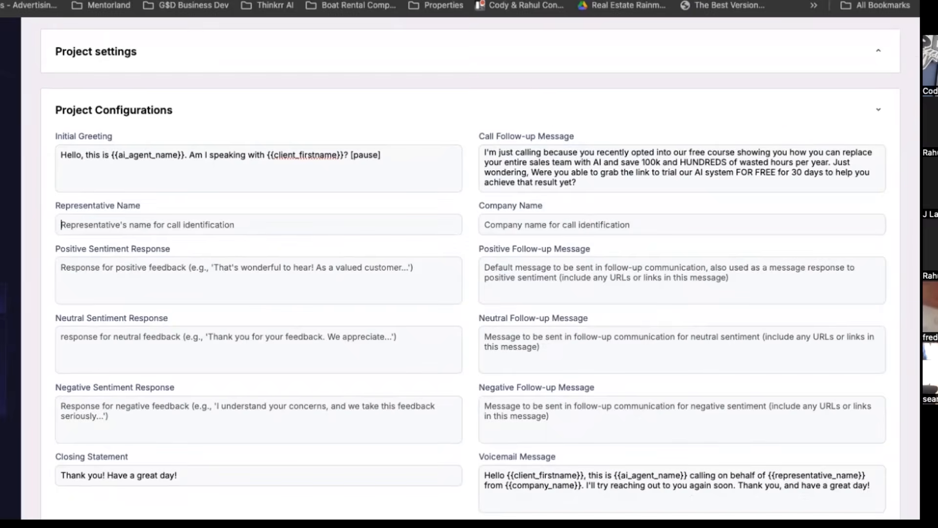
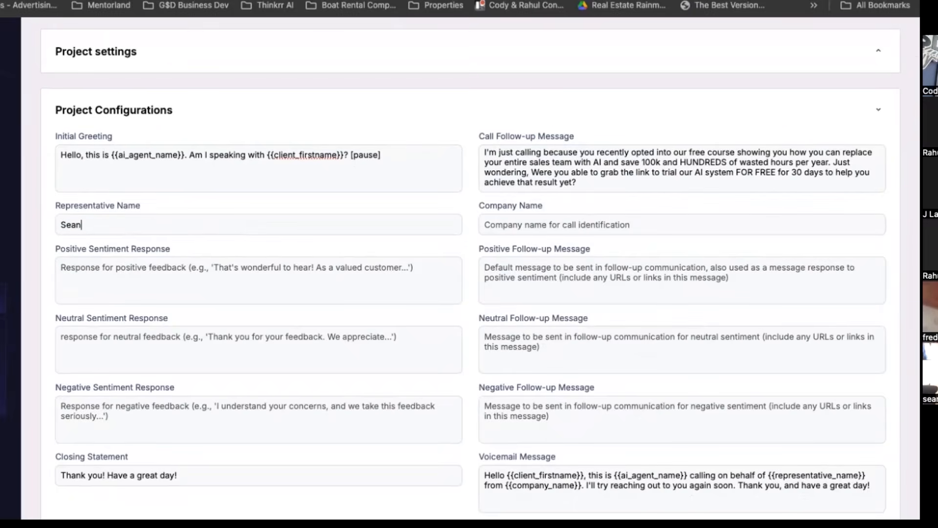
pyautogui.click(505, 224)
pyautogui.write('New Way Connect')
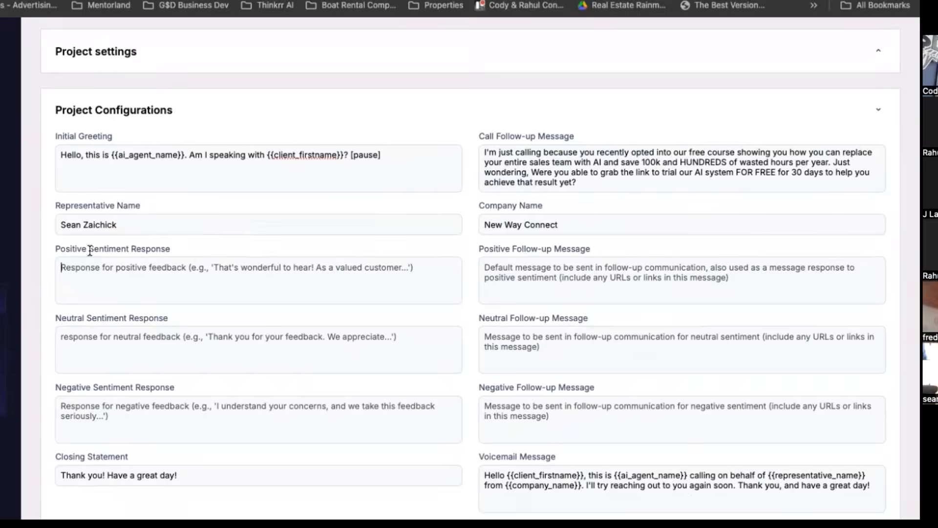
# Begin the Positive Sentiment Response with "that awesome! we are pumped to be a part of your AI journey,".
pyautogui.scroll(-1, 90, 250)
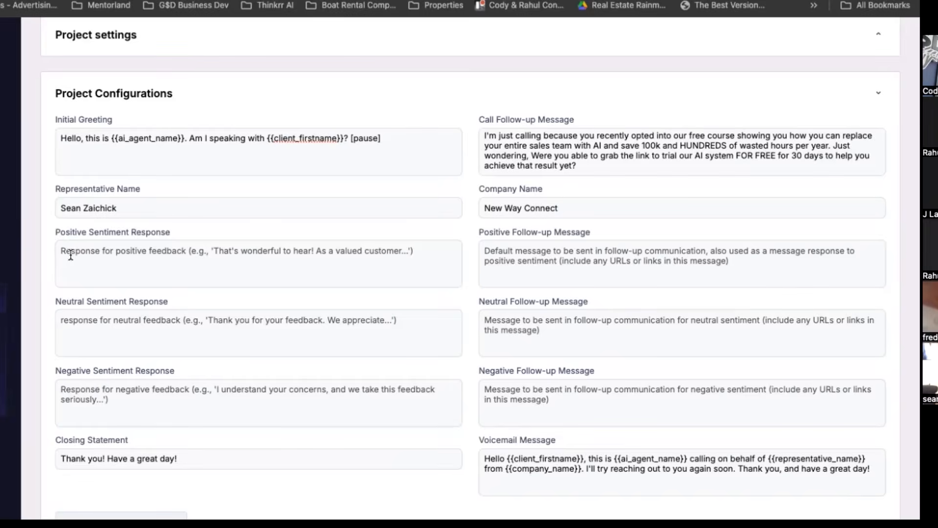
pyautogui.write('that awesome! pum')
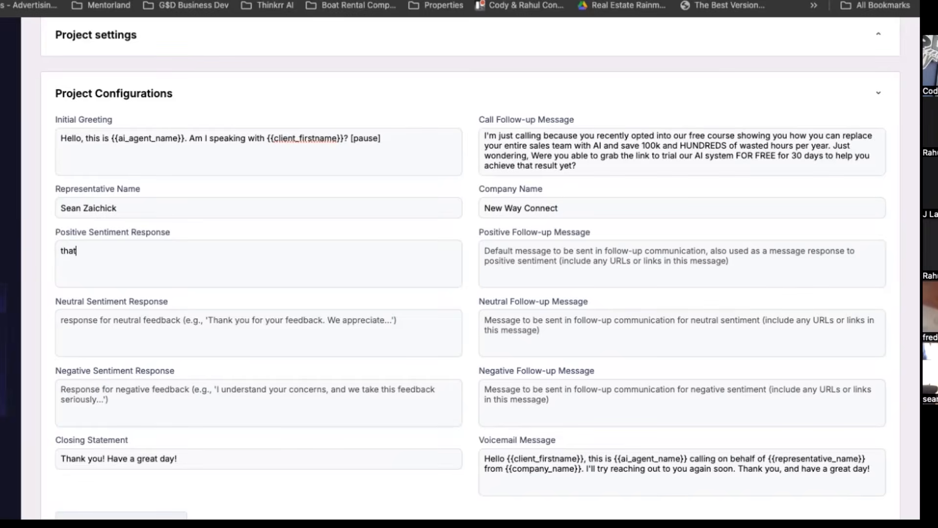
pyautogui.press('BackSpace')
pyautogui.press('BackSpace')
pyautogui.press('BackSpace')
pyautogui.write('we are pumped to be a')
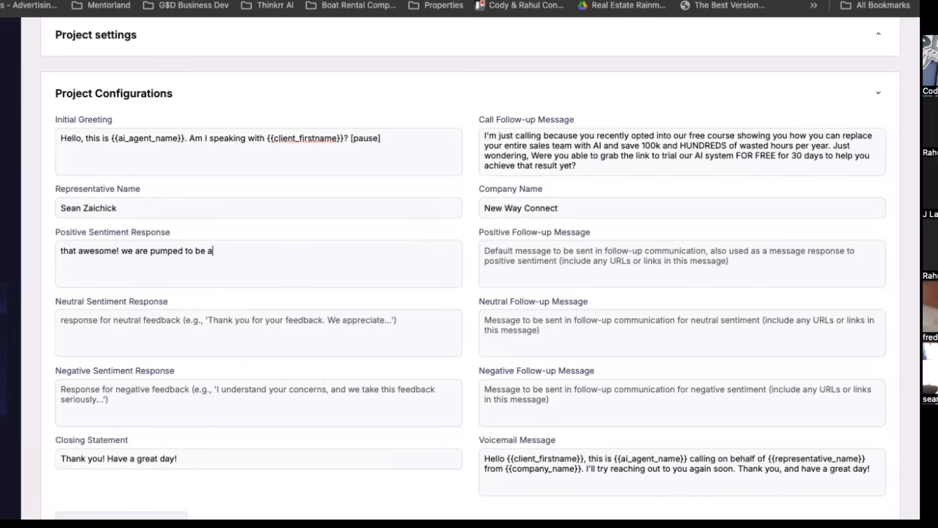
pyautogui.write(' part of your A')
pyautogui.write('I journey, I')
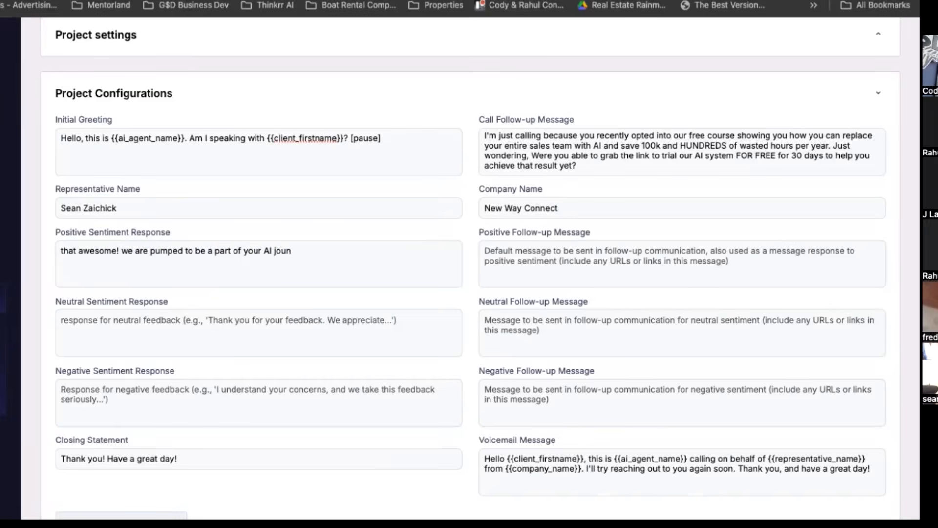
pyautogui.write('m going to shoot you a quick ')
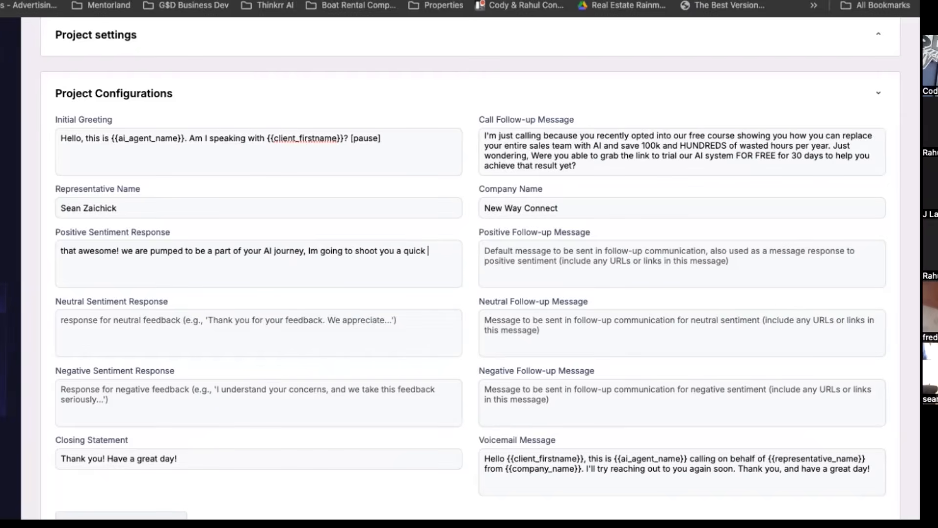
pyautogui.write('text with the link again just ')
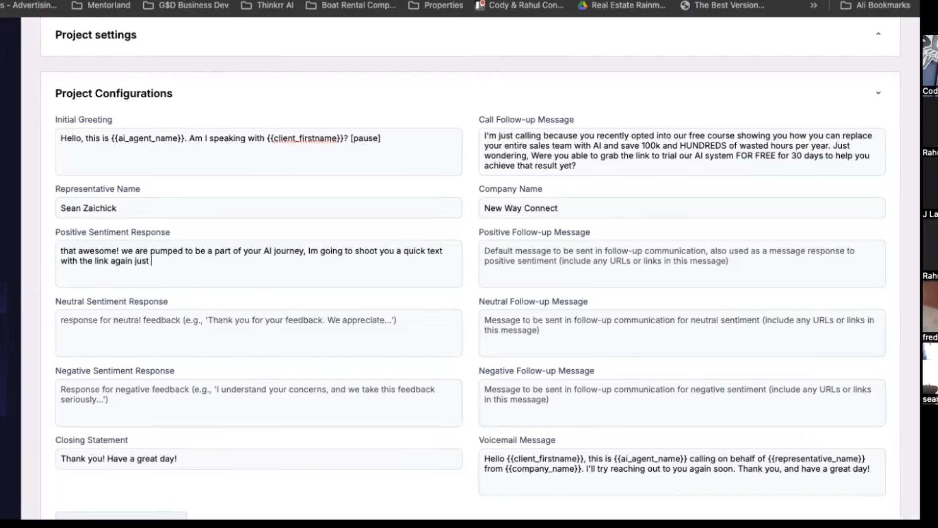
pyautogui.write('so you have it handy ')
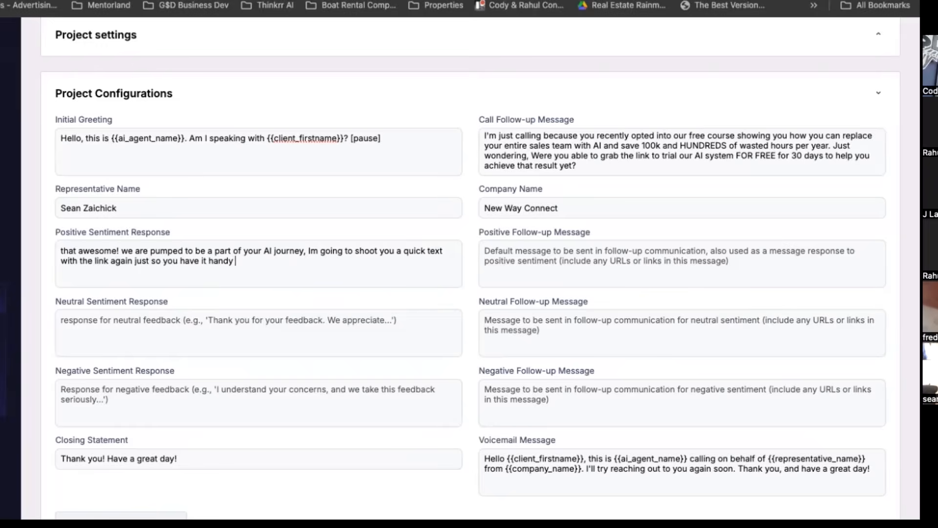
pyautogui.write('for the future, let us know if tyhere')
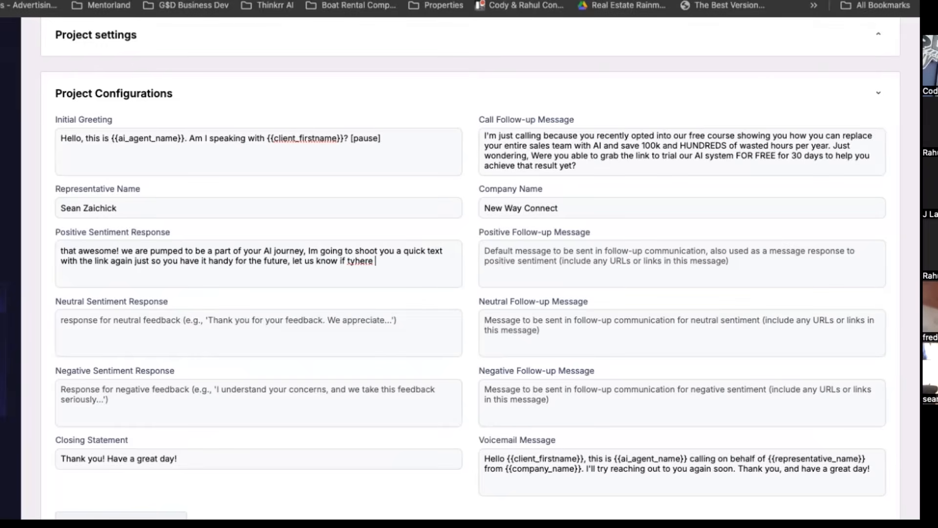
pyautogui.write('s ever anything')
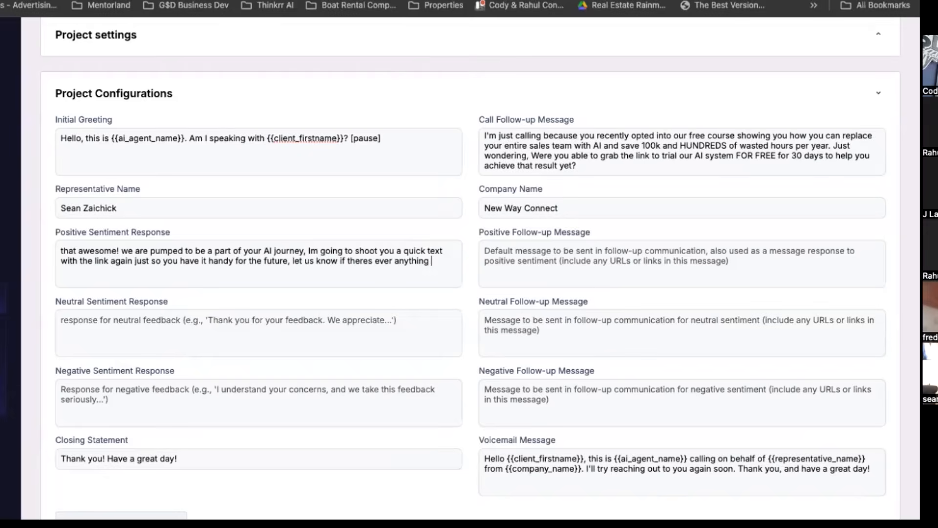
pyautogui.write(' you need!')
pyautogui.write('Hey')
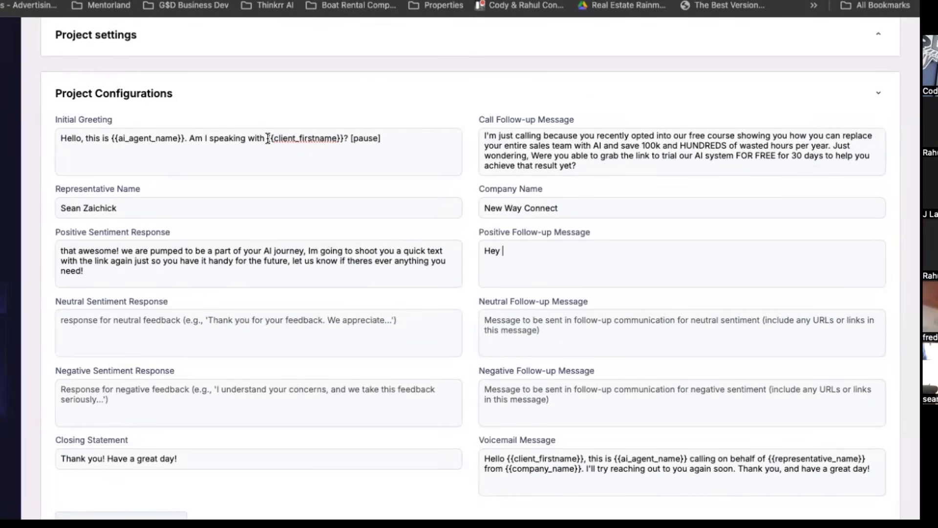
# Write the Positive Follow-up Message as "Hey {{client_firstname}},here;s the link so you have it handy: [LINK] enjoy your day, was great speaking with you!".
pyautogui.moveTo(267, 139); pyautogui.dragTo(343, 139)
pyautogui.hotkey('ctrl', 'c')
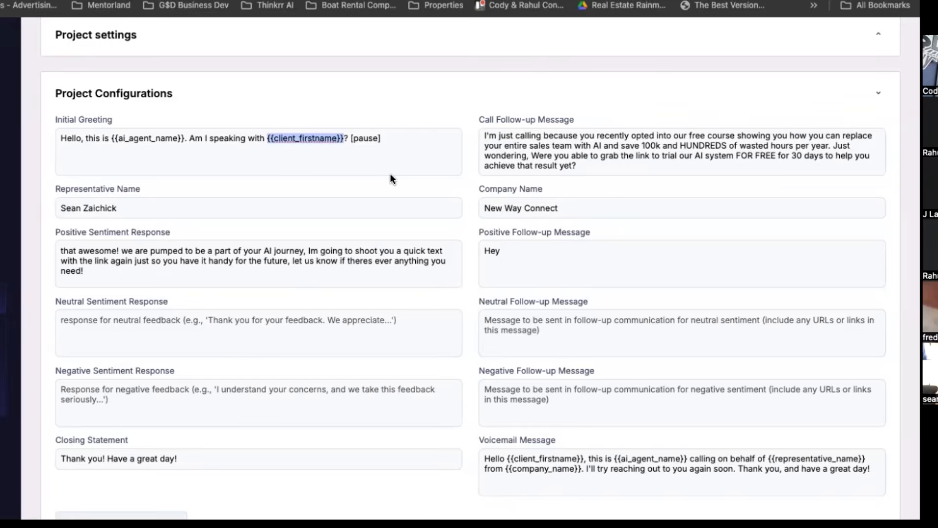
pyautogui.click(504, 249)
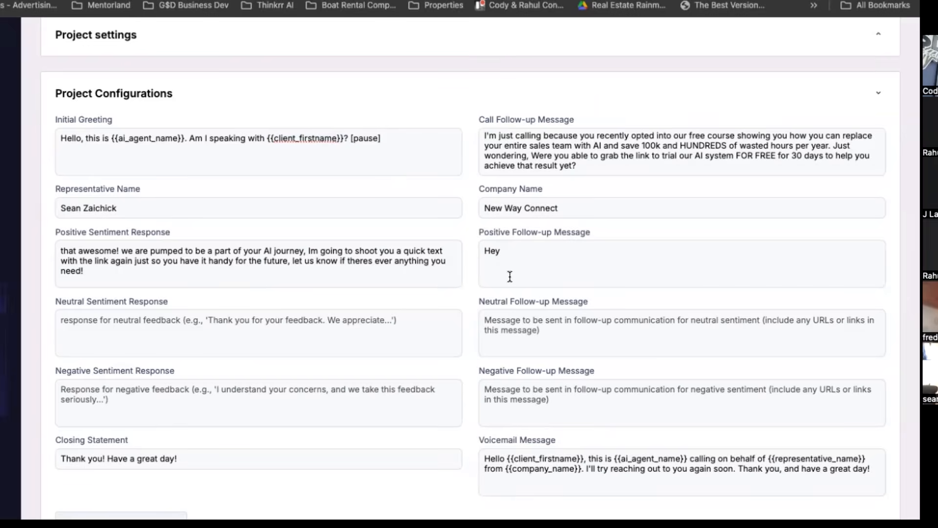
pyautogui.hotkey('ctrl', 'v')
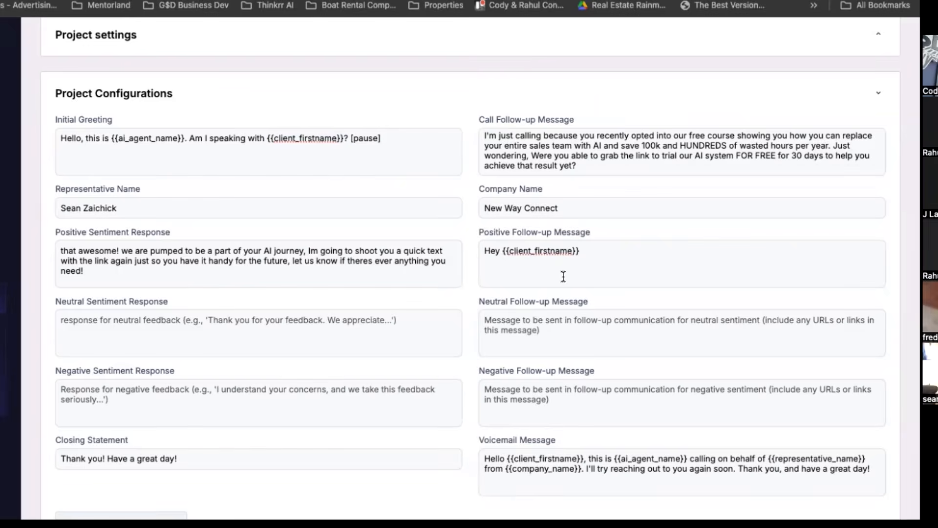
pyautogui.write(',here;s the link so you have it handy: [LINK]')
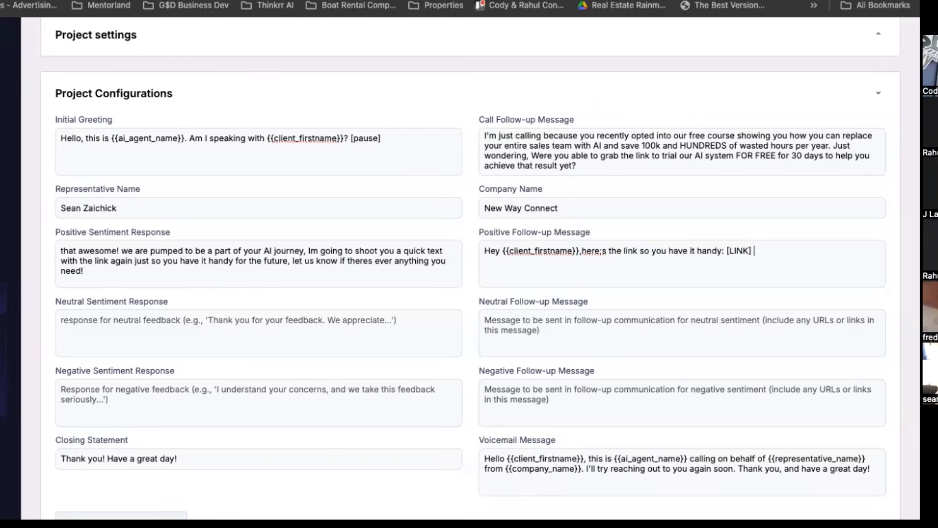
pyautogui.write(' enjoy your day, was great speaking with you!')
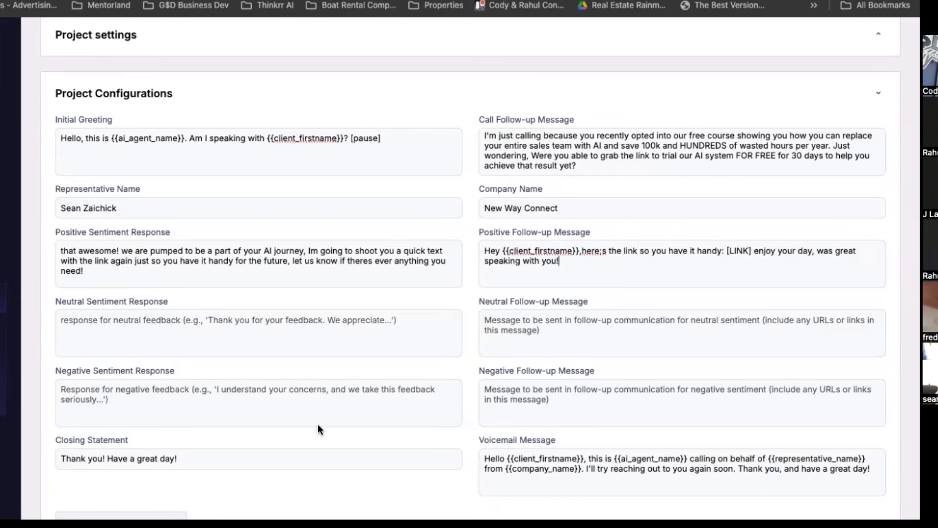
# Begin the Neutral Sentiment Response with "No issues, glad we got ahold of you".
pyautogui.click(101, 326)
pyautogui.scroll(-1, 100, 328)
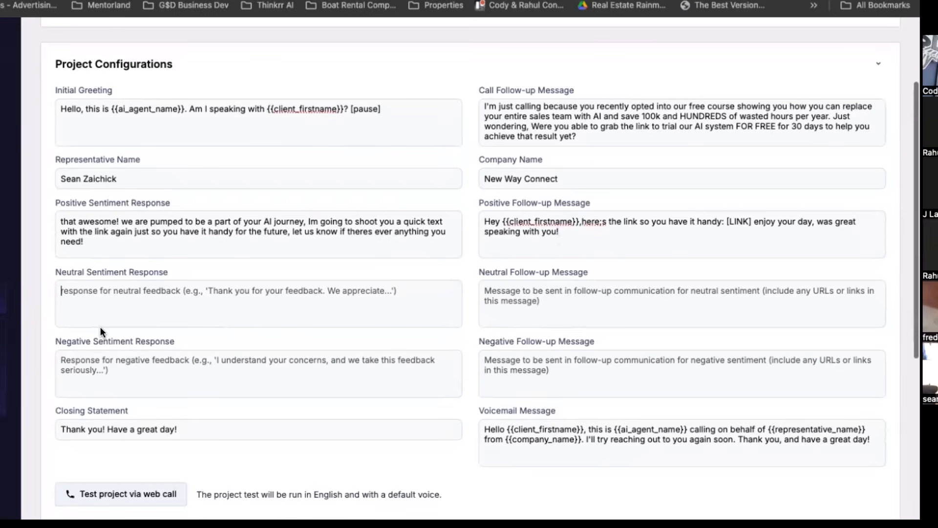
pyautogui.write('No issues, glad ')
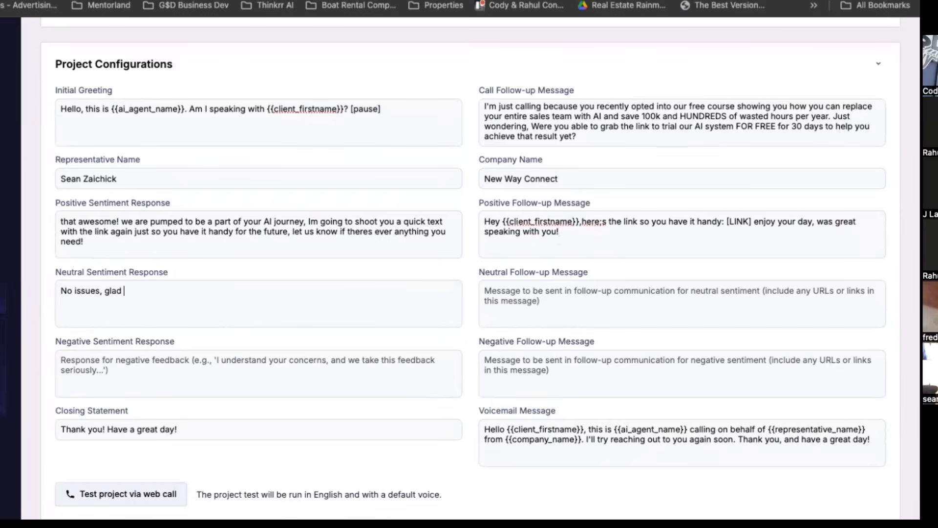
pyautogui.write('we got ahold of you')
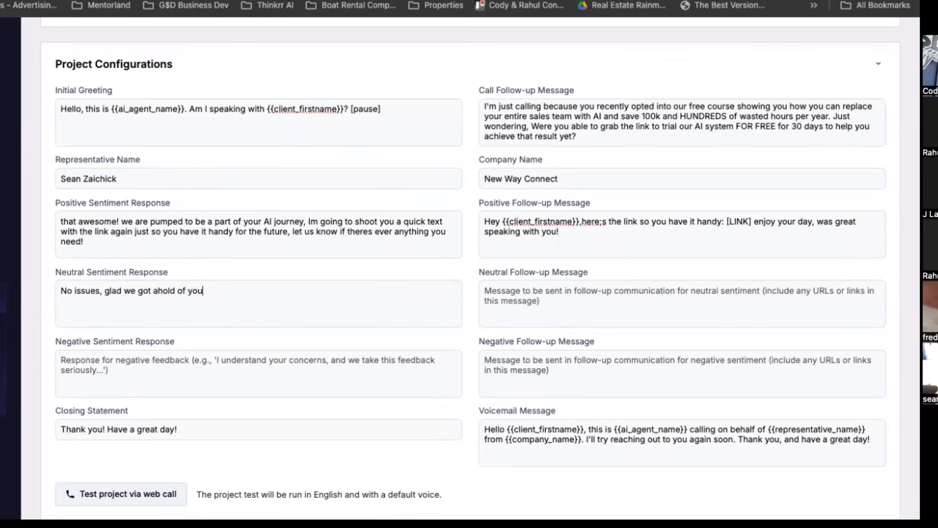
pyautogui.write(", i'll send it over via text right now ")
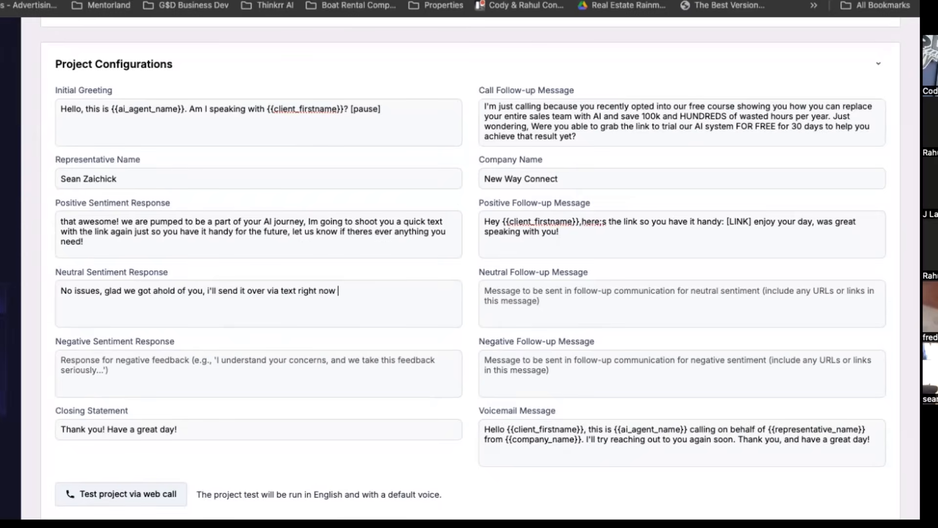
pyautogui.write('so you can get it all set up whi')
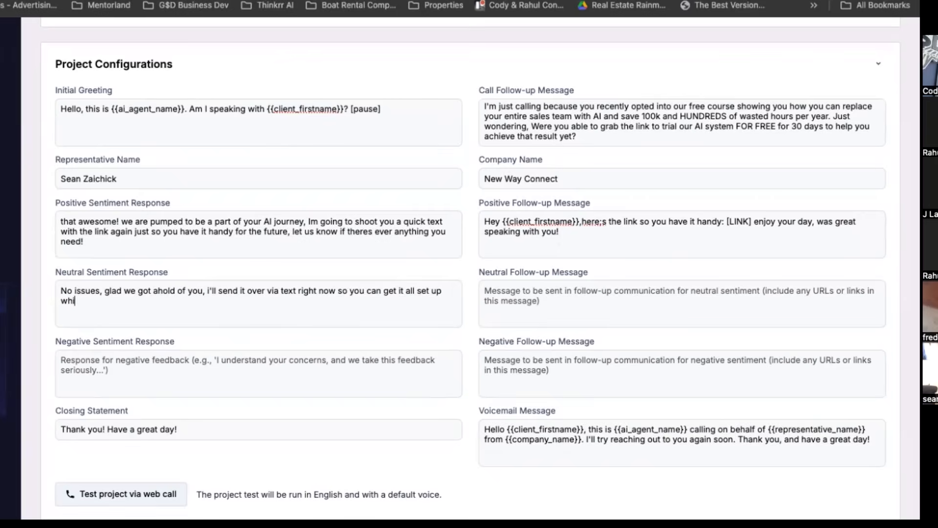
pyautogui.write('le you go through the course.')
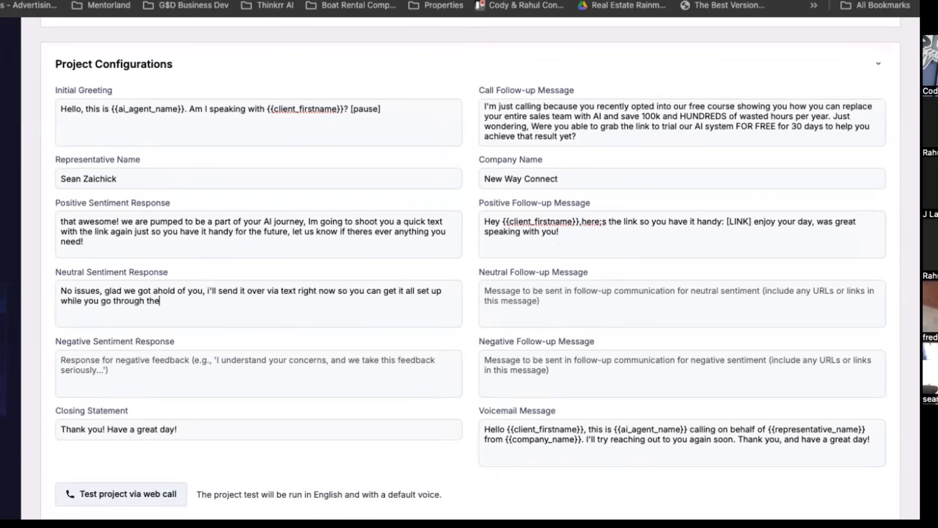
# Finish the Neutral Sentiment Response with "i'll send it over via text right now so you can get it all set up while you go through the course.".
pyautogui.press('BackSpace')
# Copy the whole Positive Follow-up Message into the Neutral Follow-up Message.
pyautogui.moveTo(482, 237); pyautogui.dragTo(480, 224)
pyautogui.hotkey('ctrl', 'c')
pyautogui.click(608, 298)
pyautogui.hotkey('ctrl', 'v')
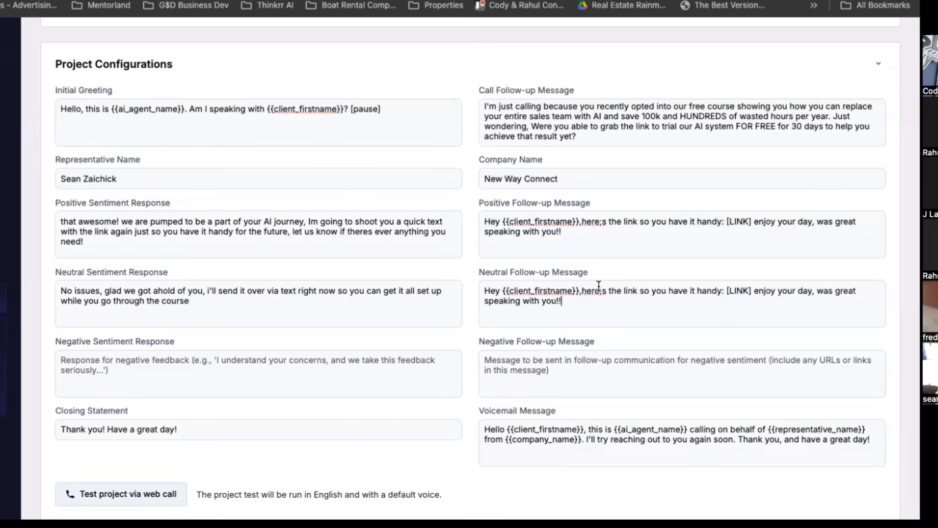
# In the Neutral Follow-up Message, correct "here;s" to "here's" and reword "have it handy:" as "can get set up:".
pyautogui.click(603, 290)
pyautogui.press('BackSpace')
pyautogui.write("'")
pyautogui.moveTo(667, 292); pyautogui.dragTo(723, 291)
pyautogui.write('can get set u')
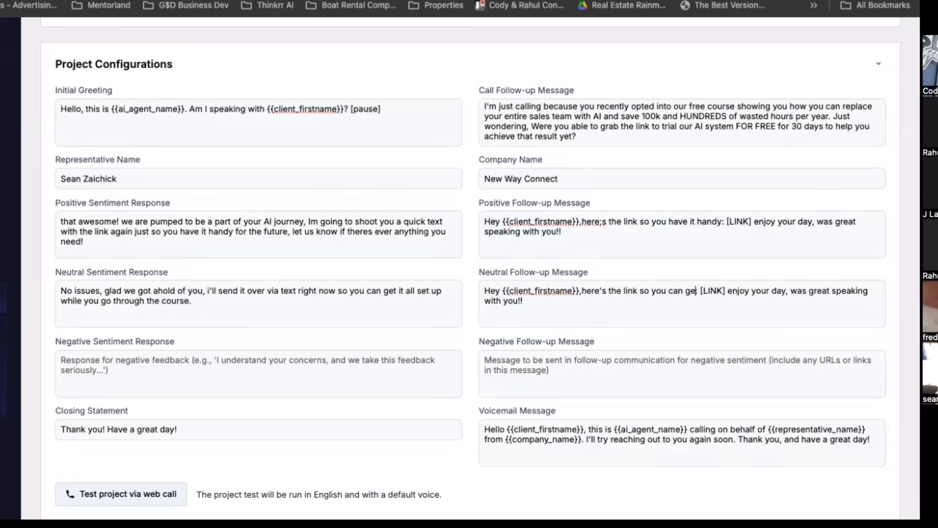
pyautogui.write('p:')
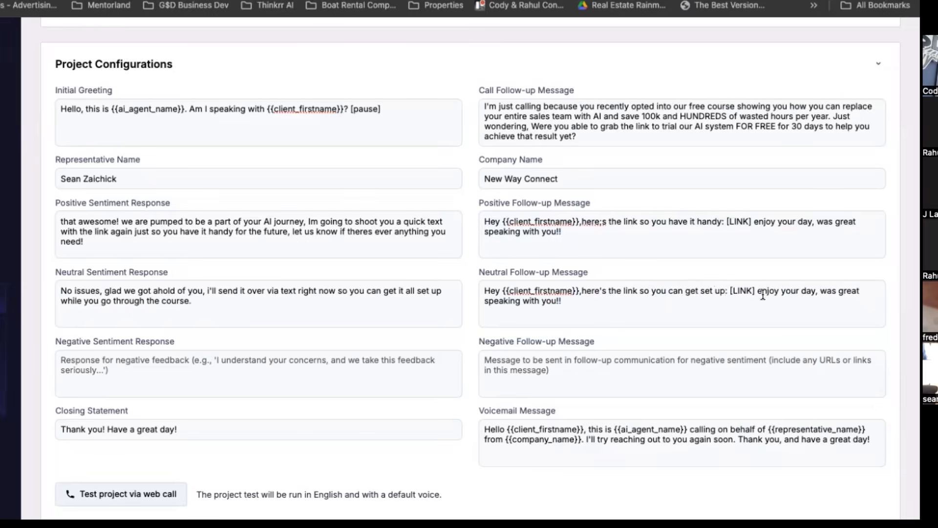
# Copy the Neutral Follow-up Message and Neutral Sentiment Response into the matching negative follow-up and sentiment fields.
pyautogui.moveTo(562, 301); pyautogui.dragTo(455, 291)
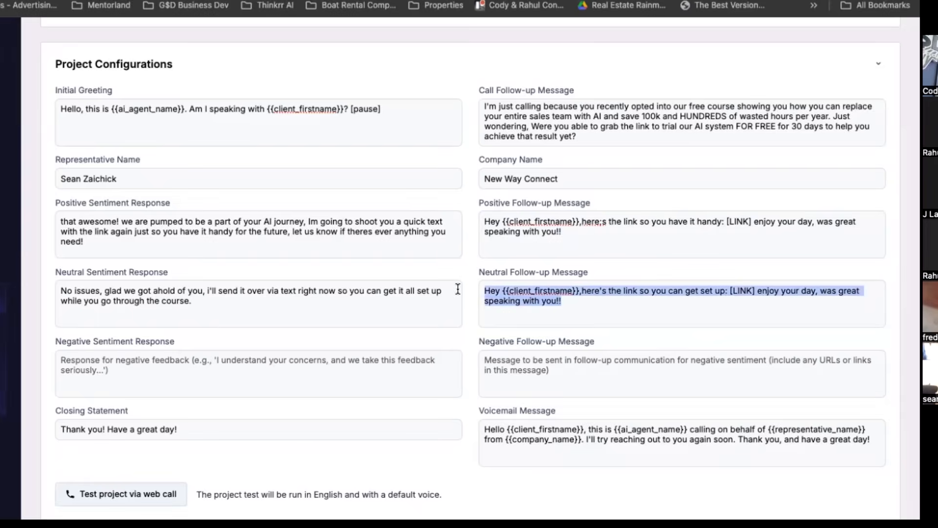
pyautogui.click(506, 364)
pyautogui.hotkey('ctrl', 'v')
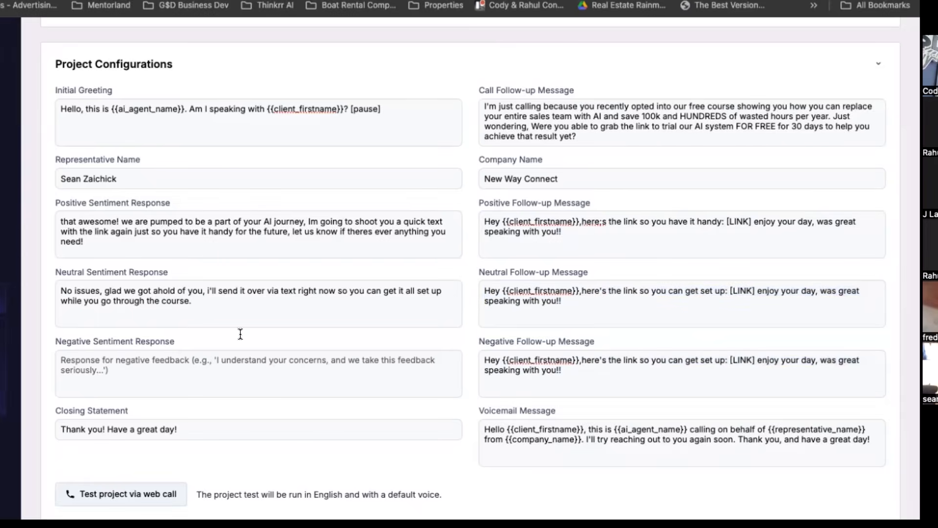
pyautogui.moveTo(198, 301); pyautogui.dragTo(36, 280)
pyautogui.hotkey('ctrl', 'c')
pyautogui.click(80, 362)
pyautogui.hotkey('ctrl', 'v')
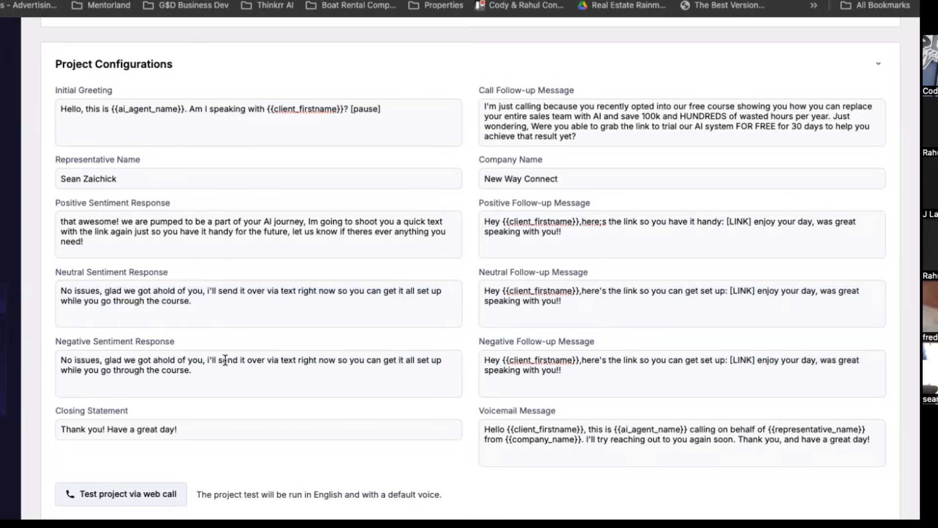
# Start a test web call of the project with the preselected contact.
pyautogui.scroll(-5, 225, 360)
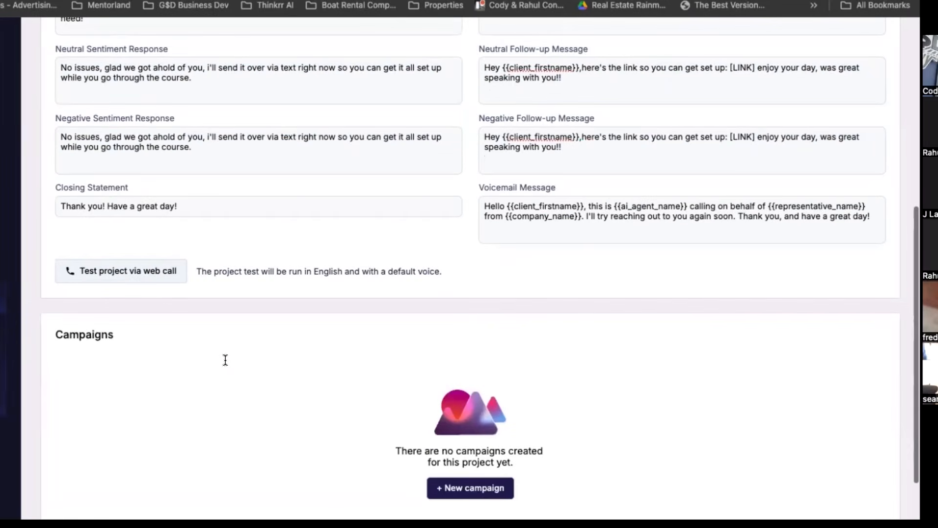
pyautogui.click(110, 269)
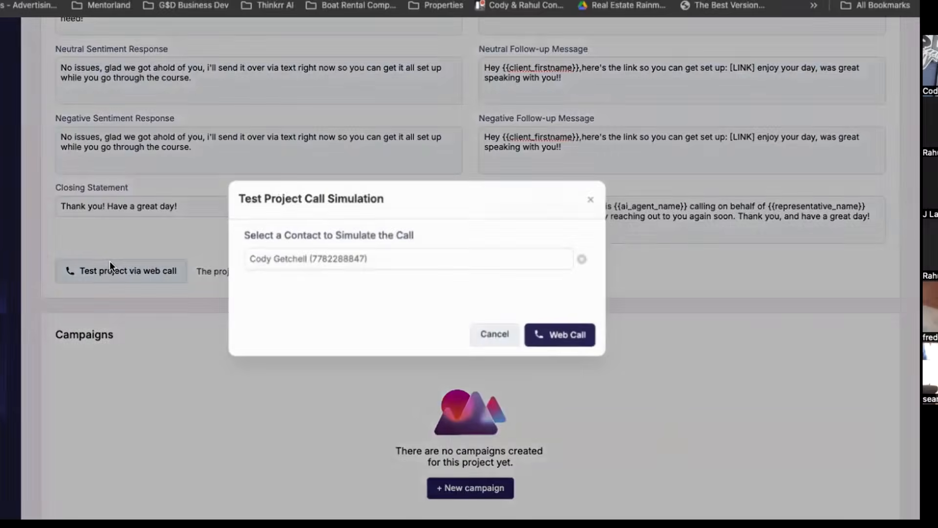
pyautogui.click(534, 332)
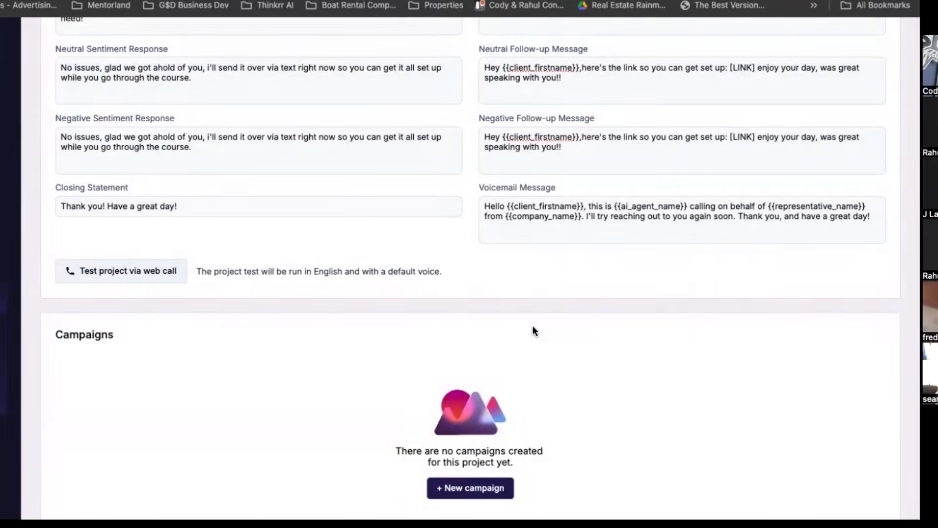
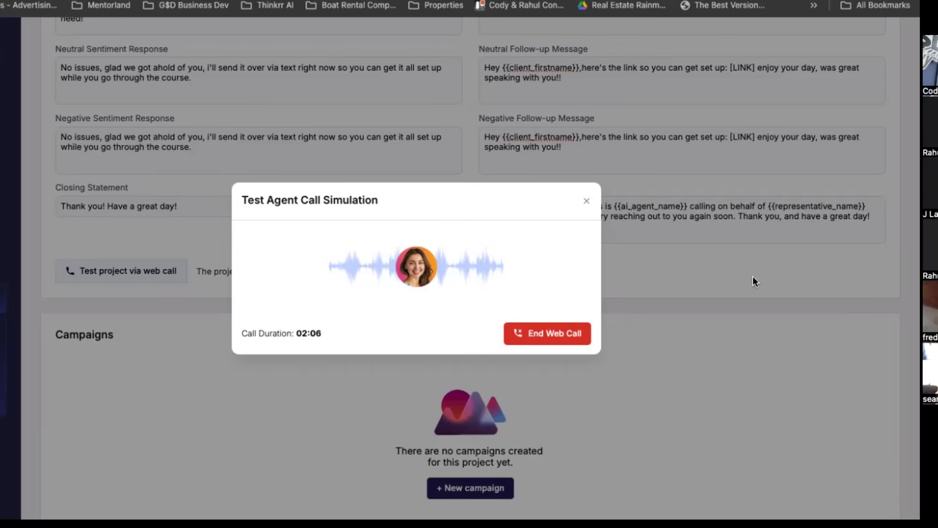
# End the running test call and start another web call of the project with the preselected contact.
pyautogui.click(540, 337)
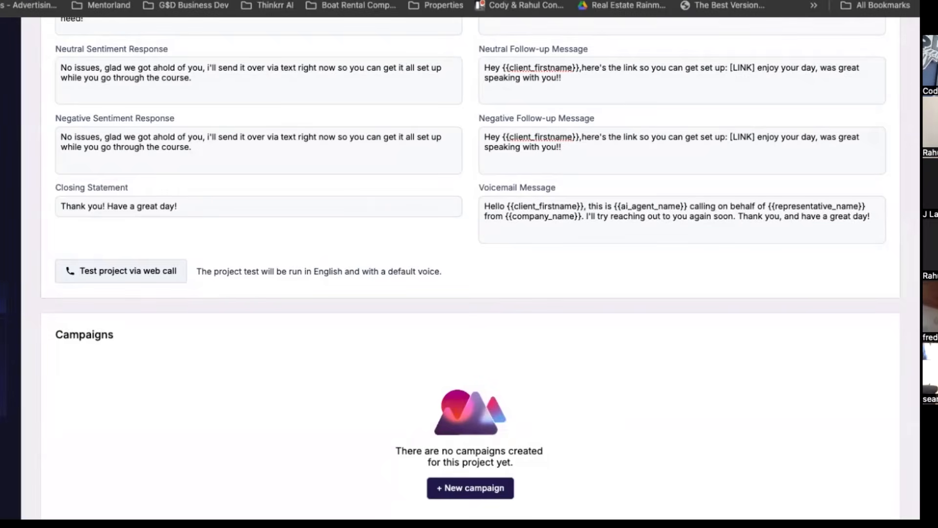
pyautogui.scroll(1, 187, 104)
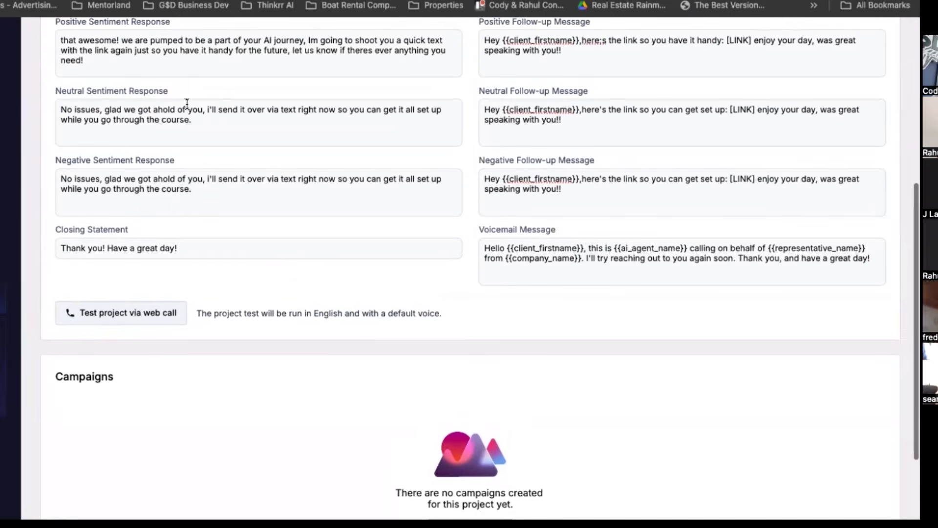
pyautogui.click(160, 315)
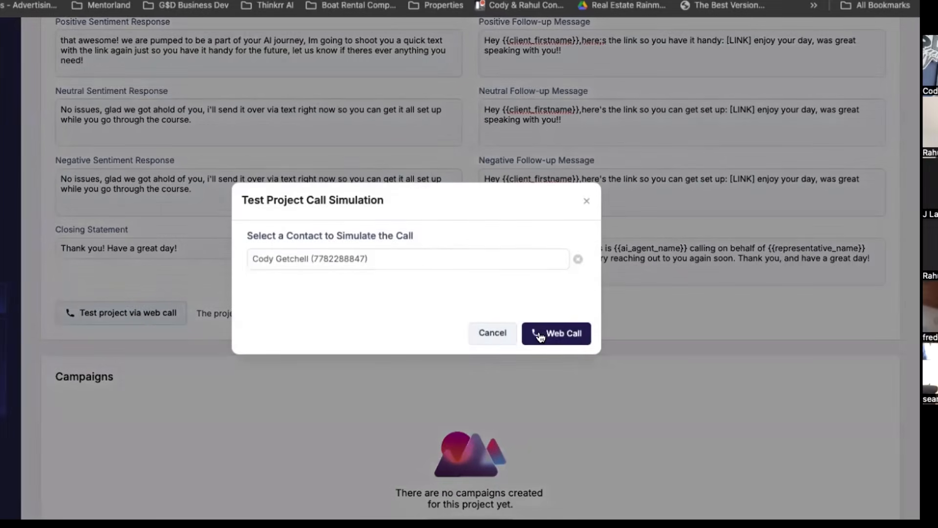
pyautogui.click(540, 335)
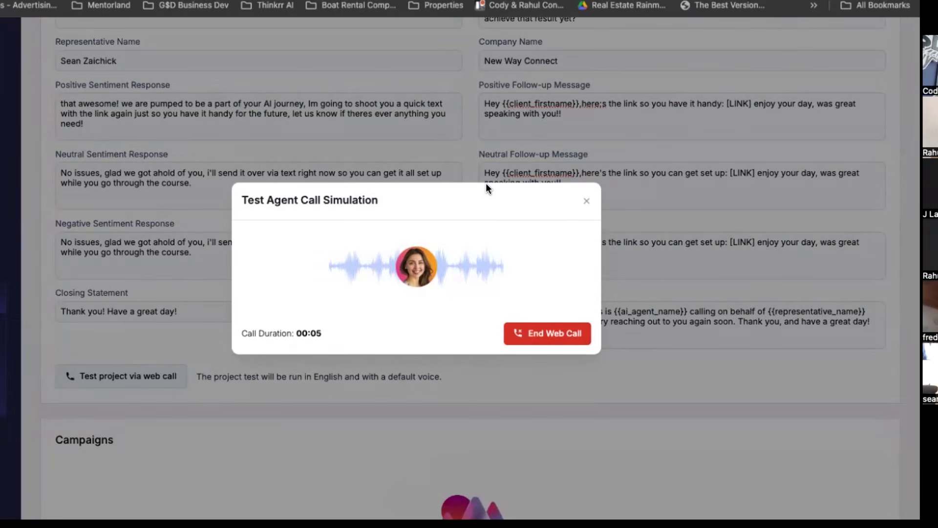
# Follow the configured greeting, sentiment responses and follow-up messages during the test call, and end the call.
pyautogui.scroll(5, 486, 188)
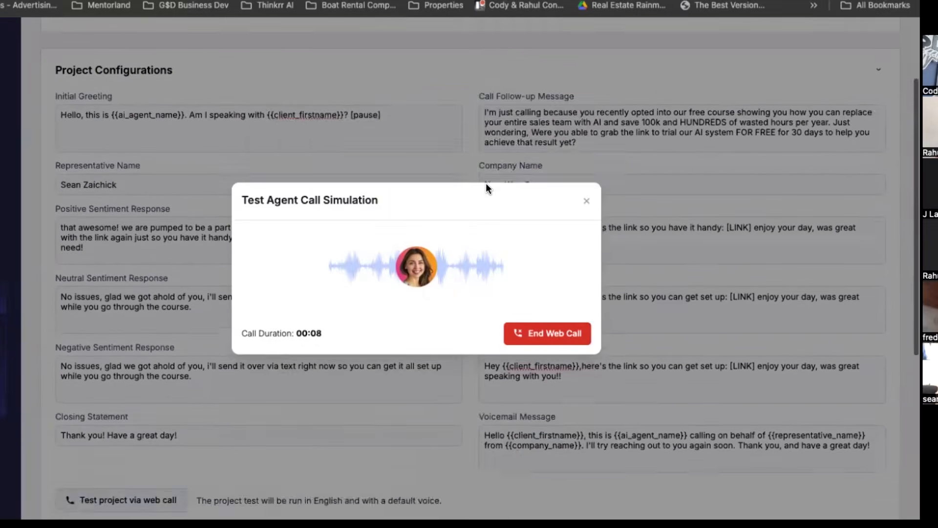
pyautogui.scroll(-2, 486, 188)
pyautogui.scroll(-1, 486, 187)
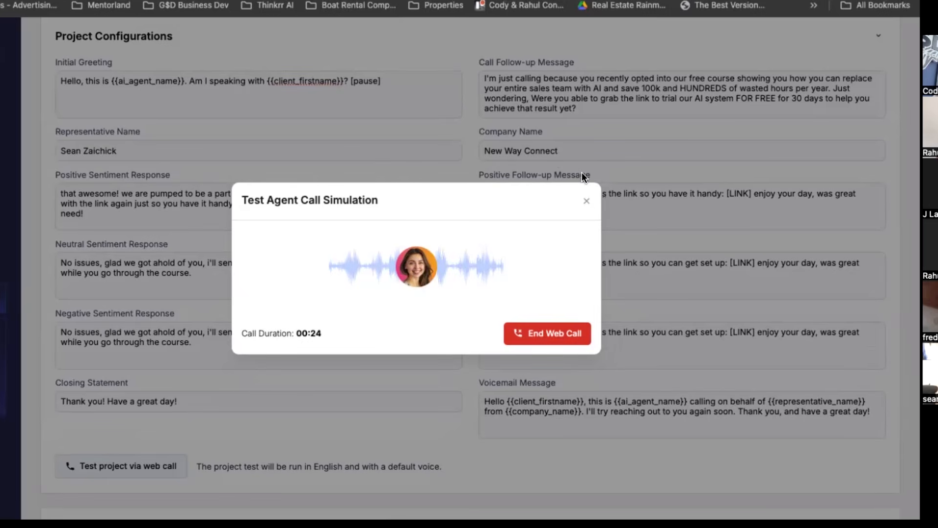
pyautogui.scroll(-2, 307, 159)
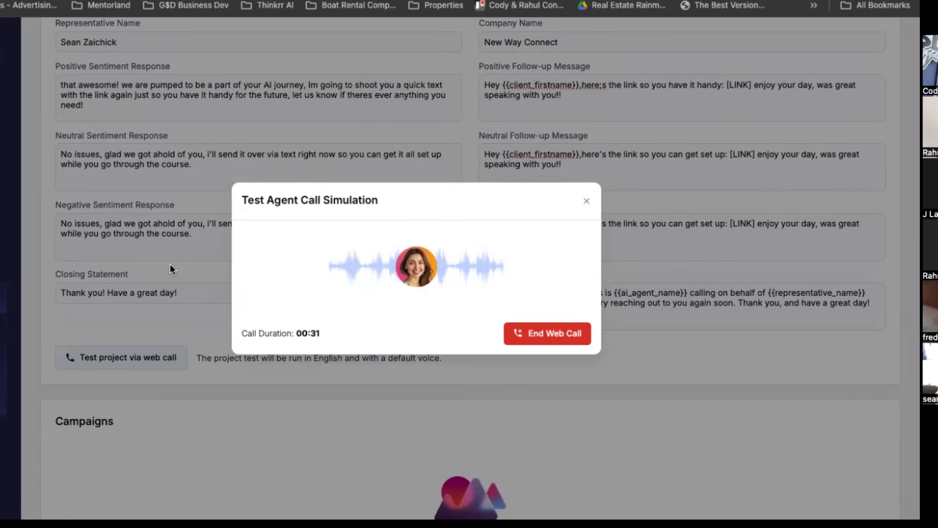
pyautogui.click(547, 337)
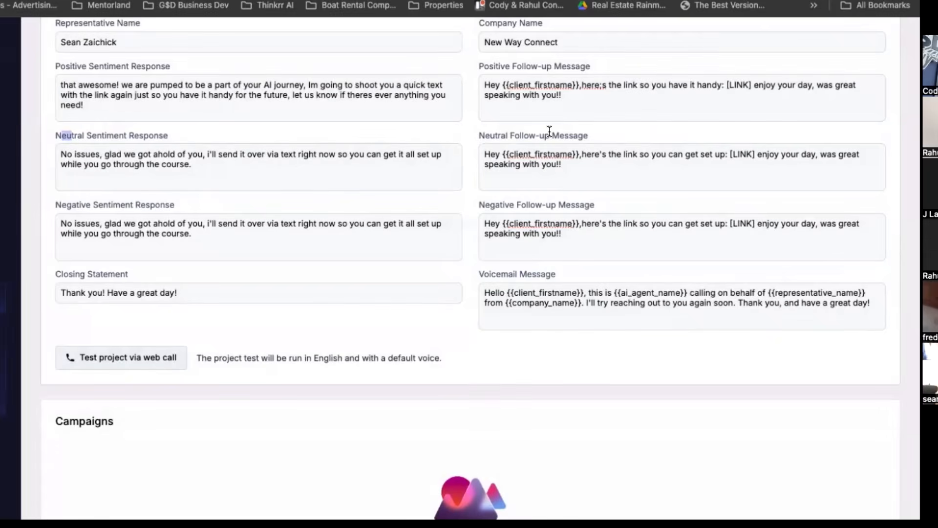
# Compare the VAPP #3 notes in the Google Docs document with the project's configured messages in AVA.
pyautogui.scroll(-3, 580, 282)
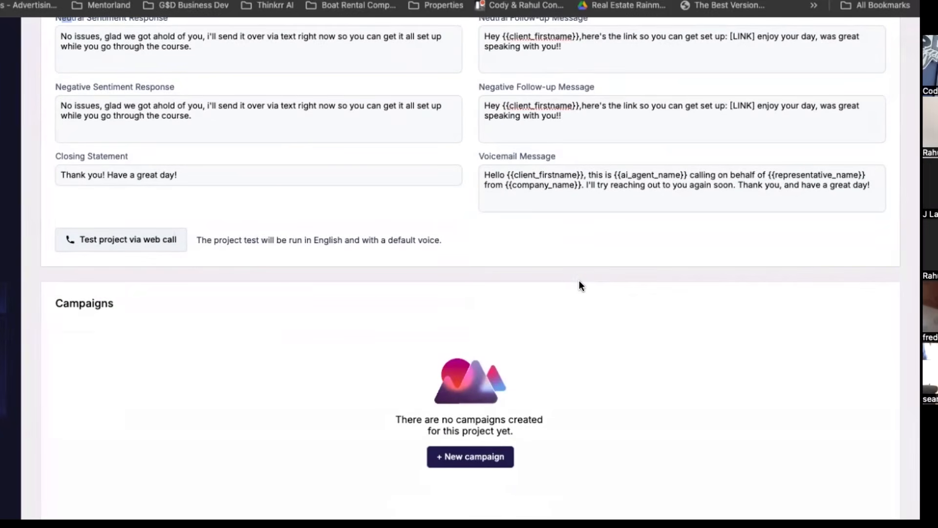
pyautogui.scroll(2, 579, 285)
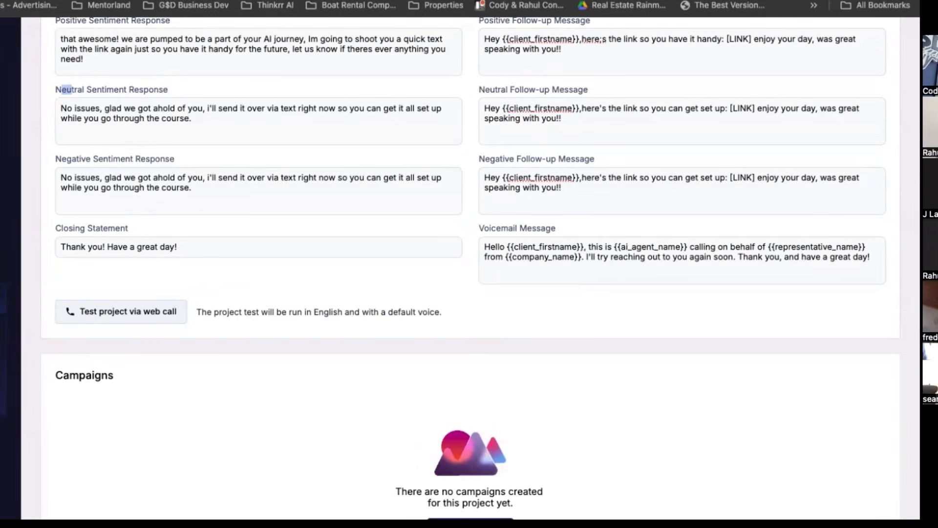
pyautogui.hotkey('ctrl', 'Tab')
pyautogui.scroll(-1, 72, 285)
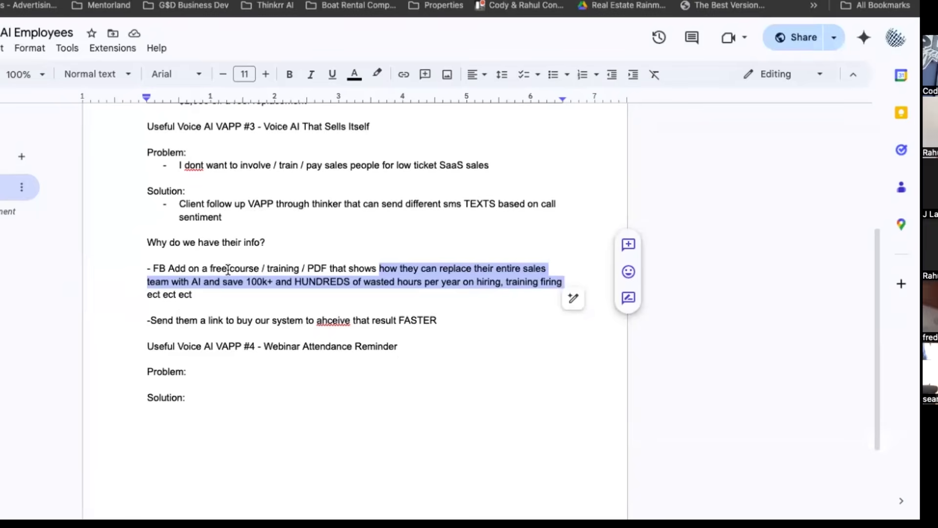
pyautogui.click(212, 266)
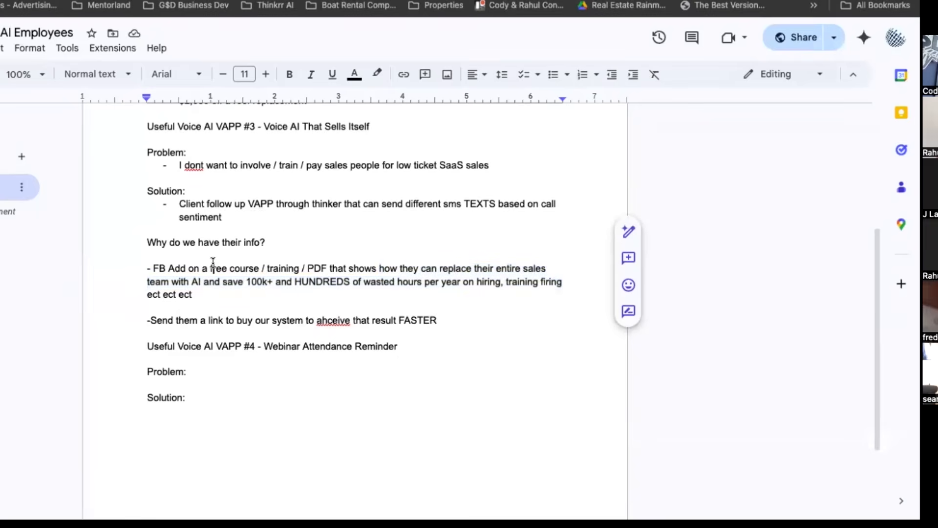
pyautogui.click(247, 315)
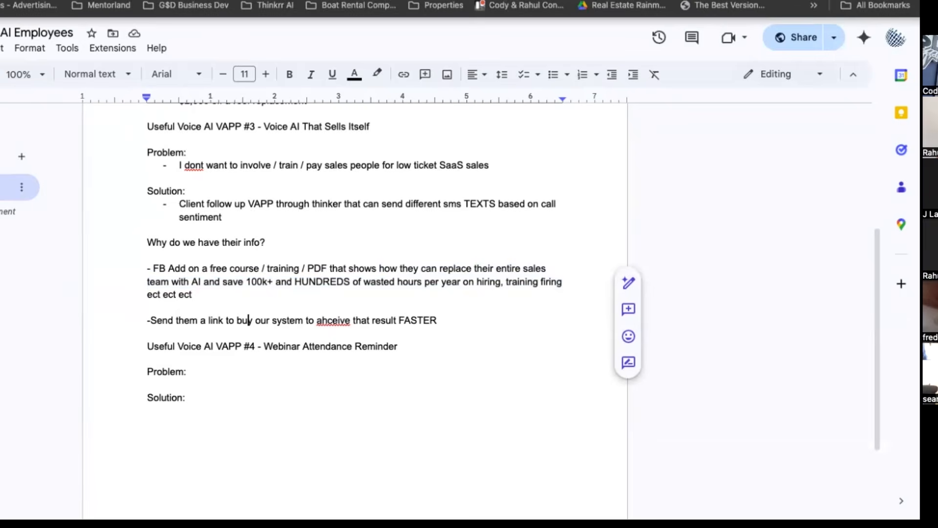
pyautogui.click(201, 1)
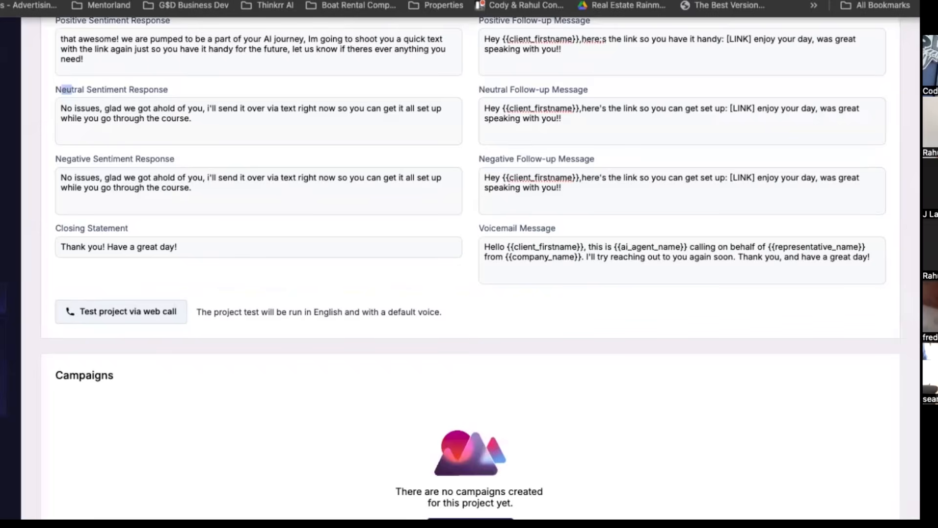
pyautogui.scroll(3, 270, 177)
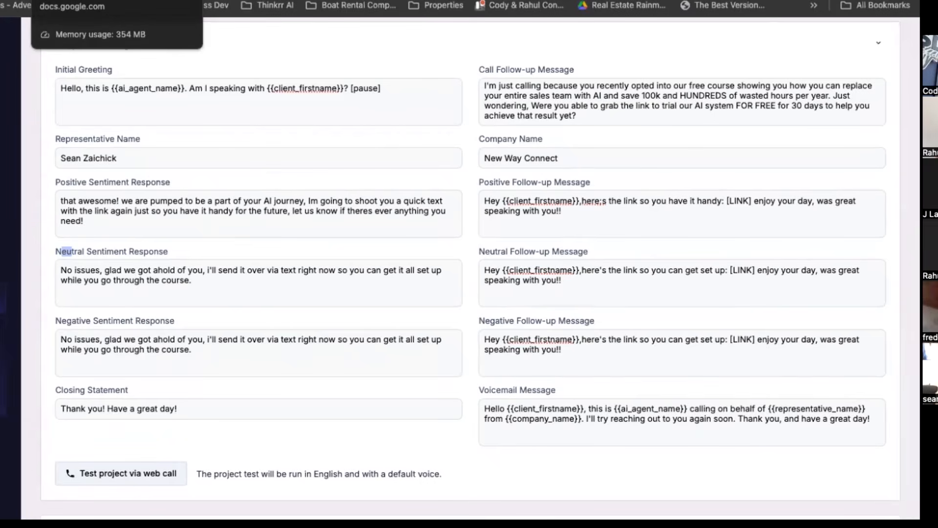
# In the Google Docs document, insert a blank line above the VAPP #4 Webinar Attendance Reminder heading.
pyautogui.click(73, 1)
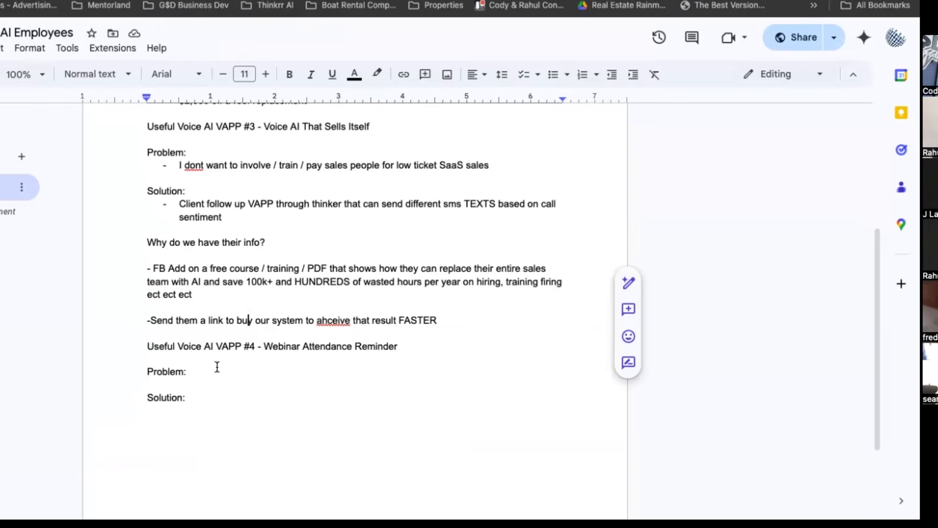
pyautogui.click(139, 353)
pyautogui.press('Return')
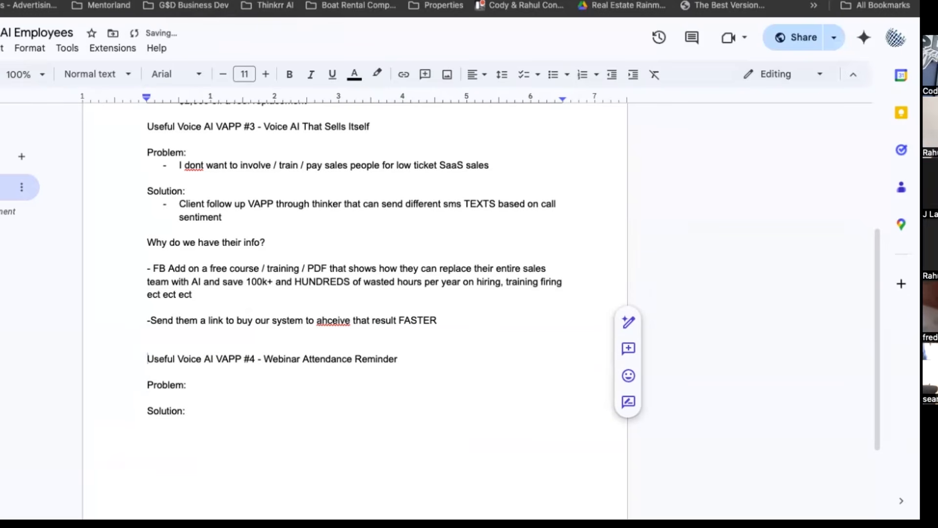
# Review the VAPP #1, #3 and #4 sections of the document.
pyautogui.scroll(-2, 355, 264)
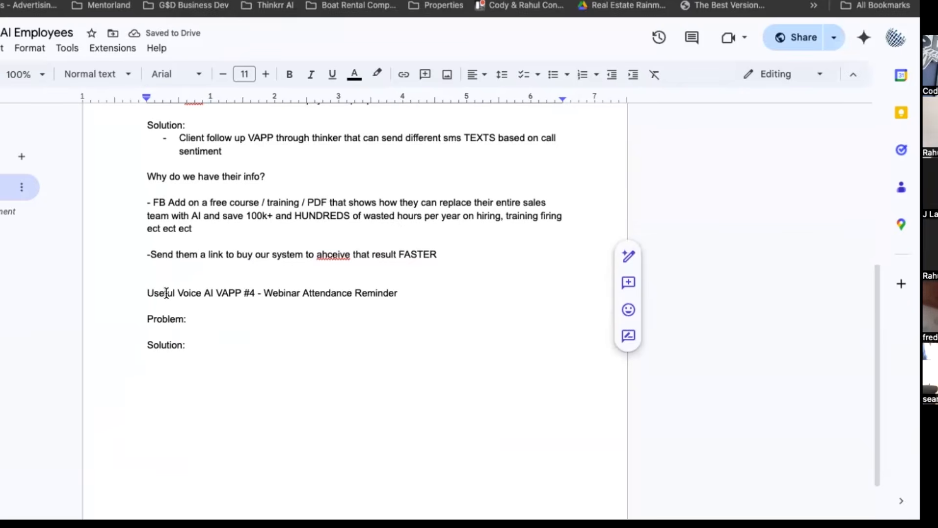
pyautogui.moveTo(166, 292); pyautogui.dragTo(392, 293)
pyautogui.click(273, 292)
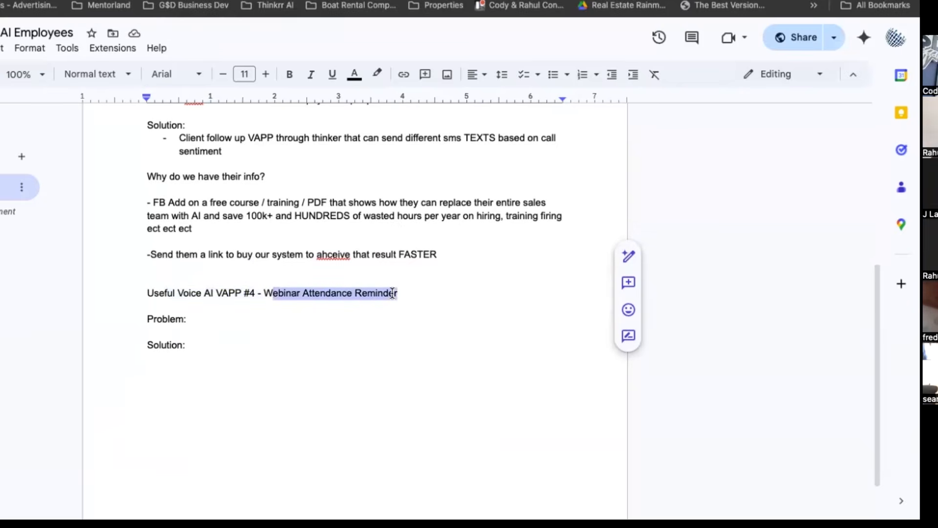
pyautogui.scroll(6, 393, 293)
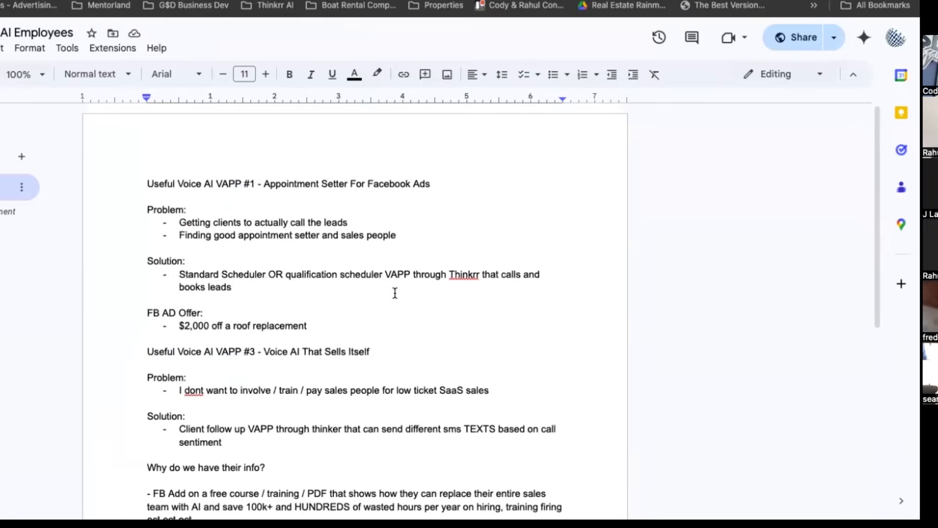
pyautogui.moveTo(249, 183); pyautogui.dragTo(443, 181)
pyautogui.scroll(-4, 173, 240)
pyautogui.scroll(1, 140, 266)
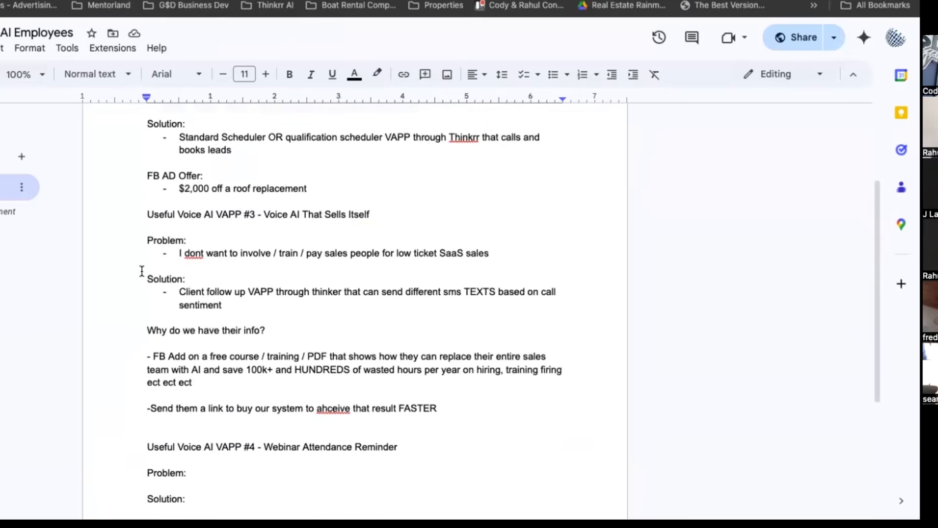
pyautogui.scroll(-2, 141, 271)
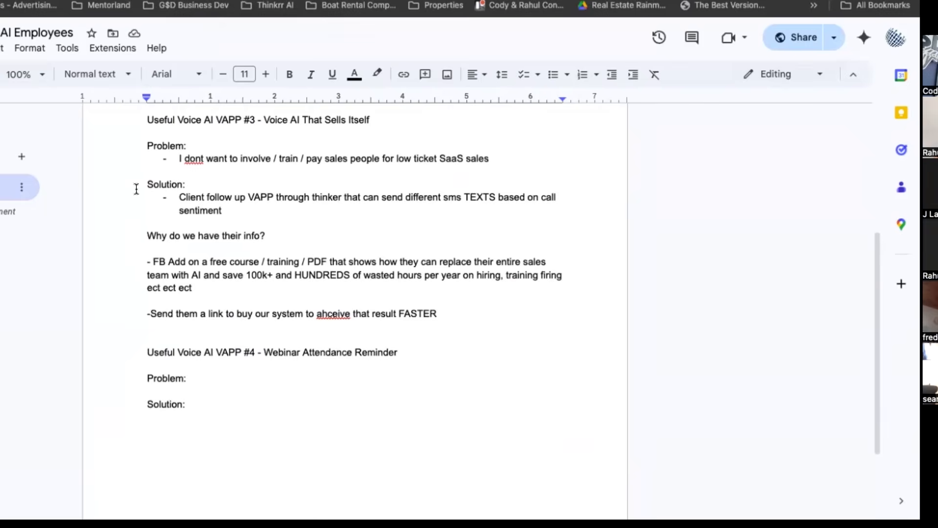
# Make the VAPP #3 "Voice AI That Sells Itself" and VAPP #4 "Webinar Attendance Reminder" headings bold.
pyautogui.moveTo(146, 120); pyautogui.dragTo(502, 118)
pyautogui.hotkey('ctrl', 'b')
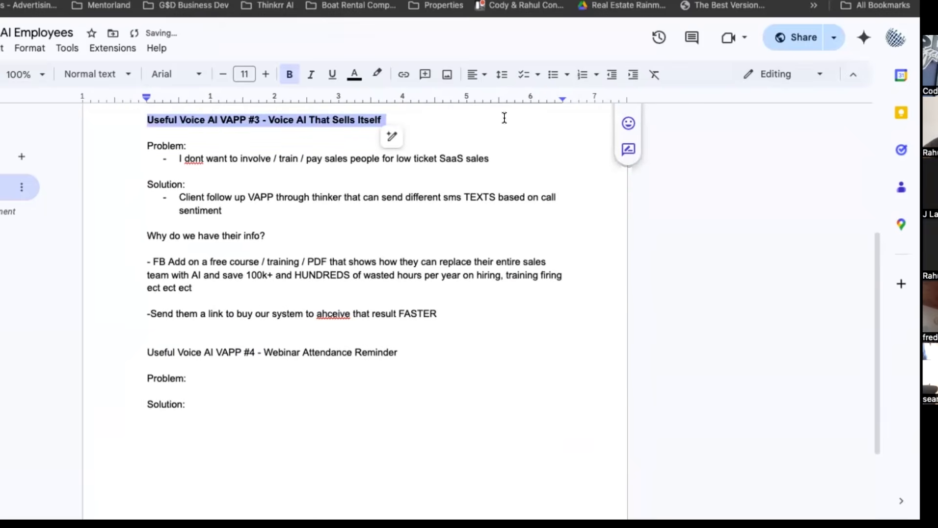
pyautogui.scroll(-2, 386, 283)
pyautogui.tripleClick(198, 277)
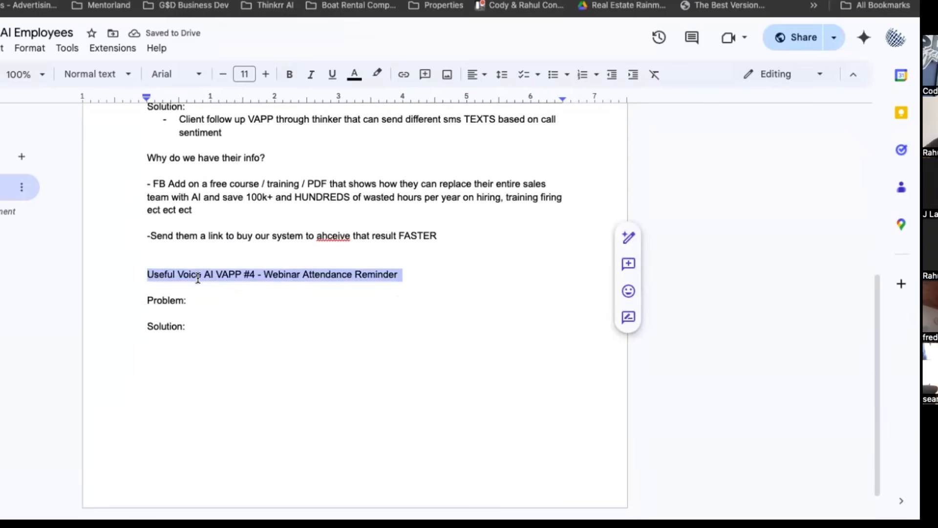
pyautogui.hotkey('ctrl', 'b')
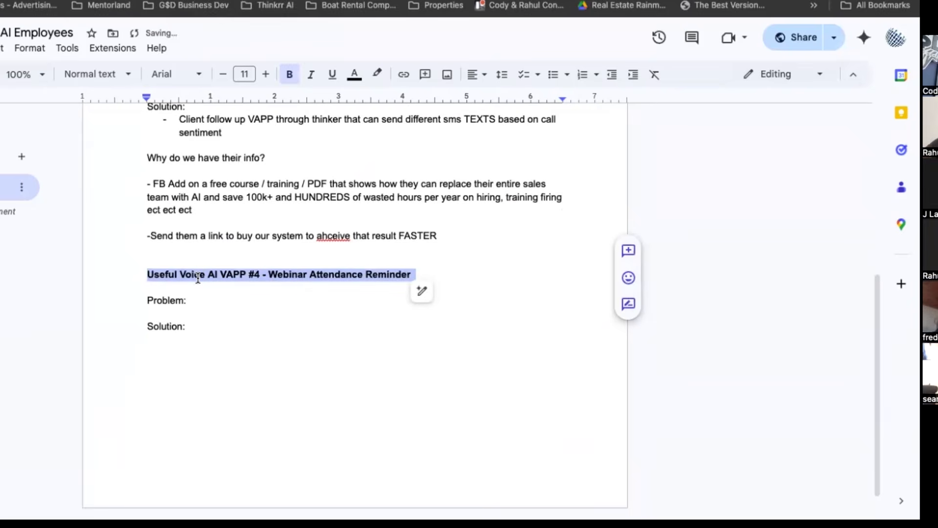
pyautogui.click(120, 0)
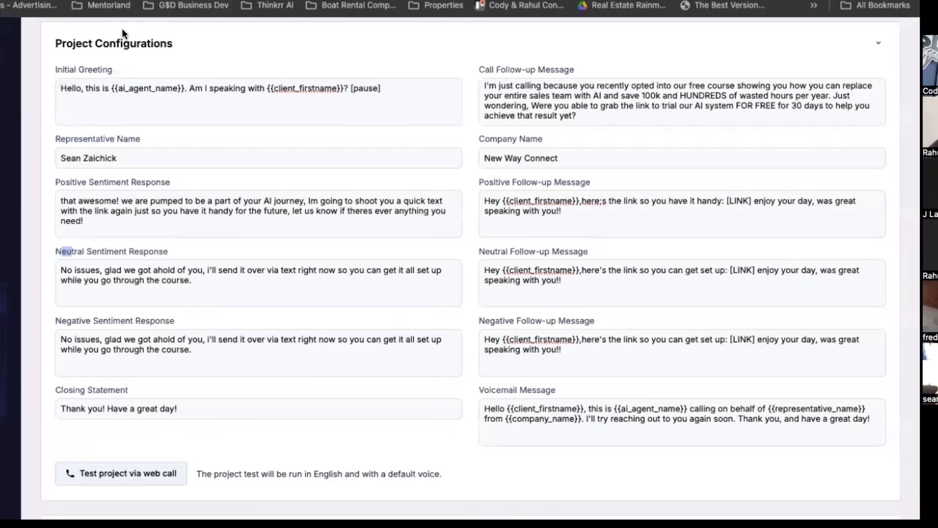
pyautogui.scroll(3, 73, 87)
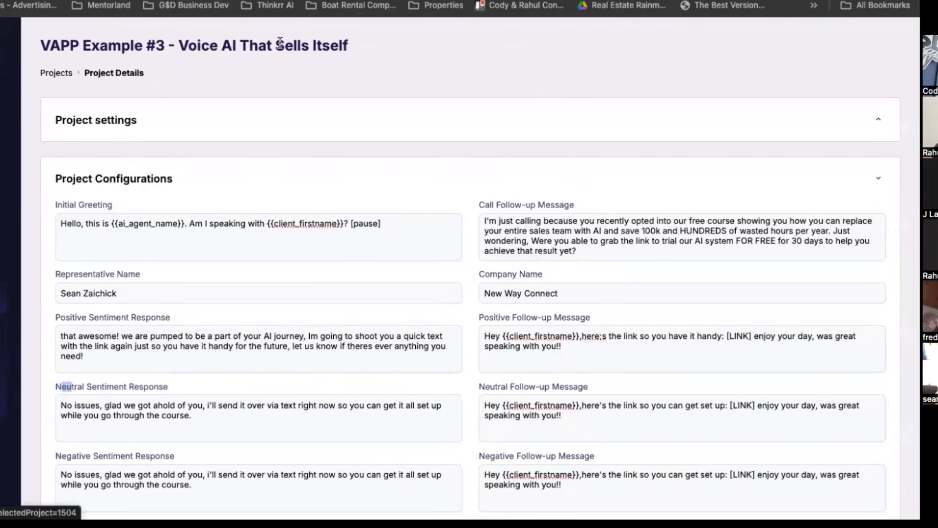
pyautogui.scroll(-4, 175, 240)
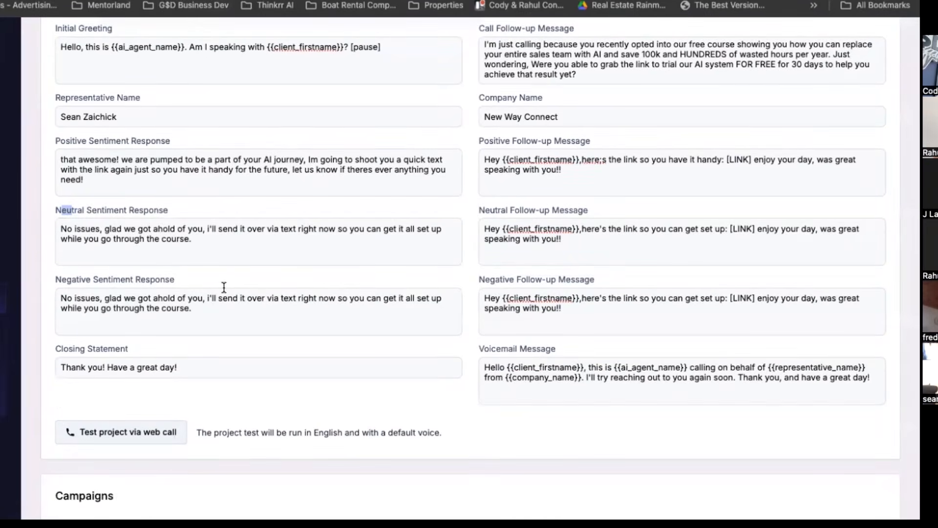
pyautogui.scroll(4, 30, 164)
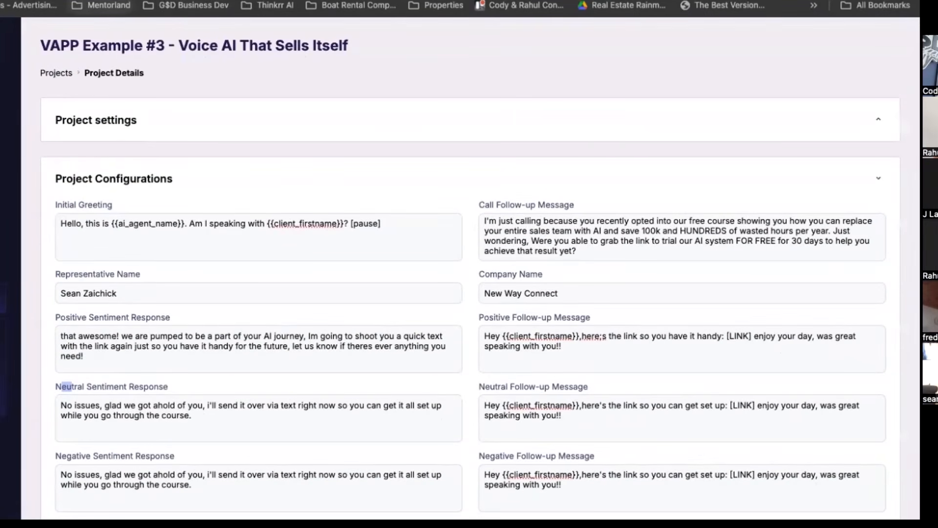
# In the Google Docs document, list "Low attendance on webinars" and "People dont have the zoom link" as bullets under the VAPP #4 Problem label.
pyautogui.click(84, 0)
pyautogui.click(193, 299)
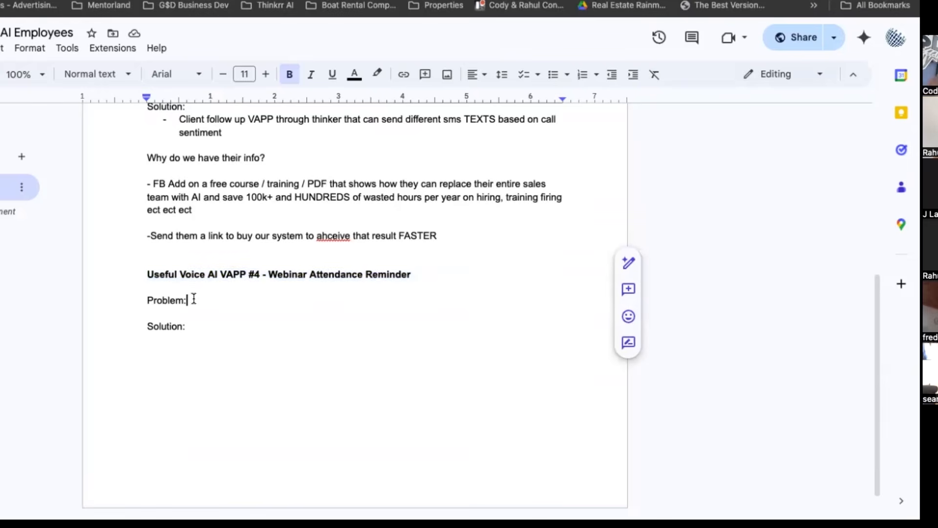
pyautogui.press('Return')
pyautogui.write('- Low atte')
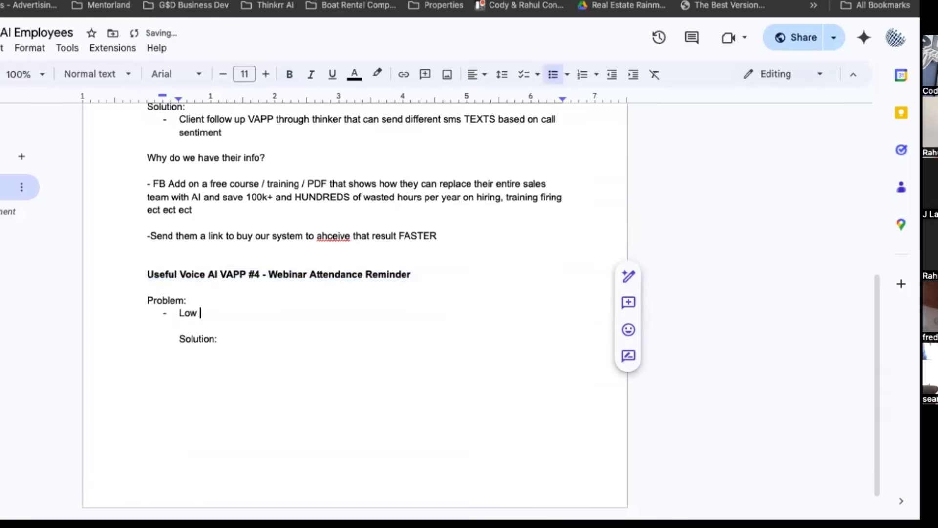
pyautogui.write('ndance on webinars')
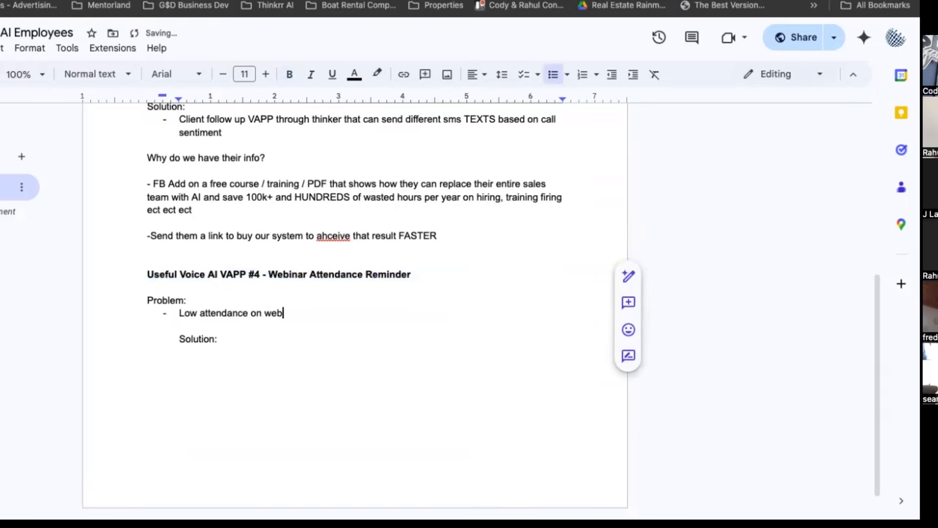
pyautogui.press('Return')
pyautogui.write('People dont have the zo')
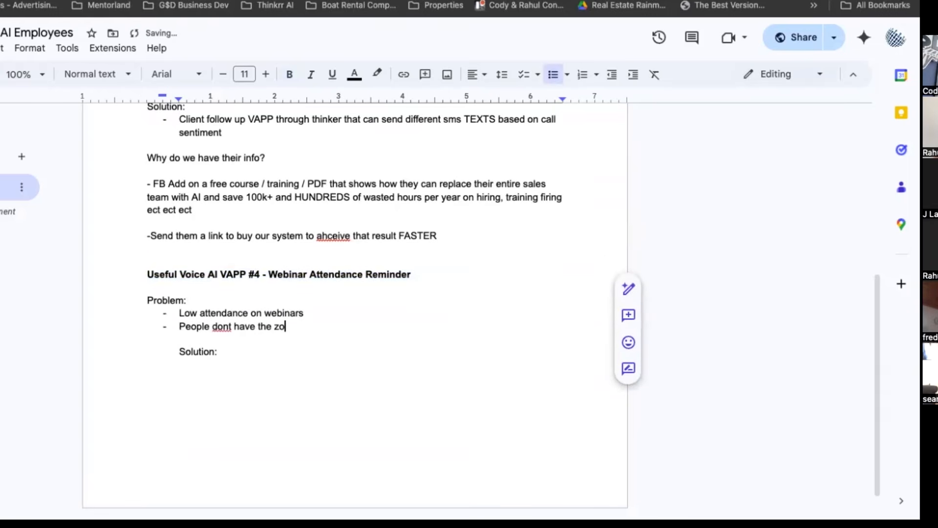
pyautogui.write('om link')
# Add a third VAPP #4 Problem bullet reading "People forget that today is the day of the masterclass".
pyautogui.press('Return')
pyautogui.write('Peo')
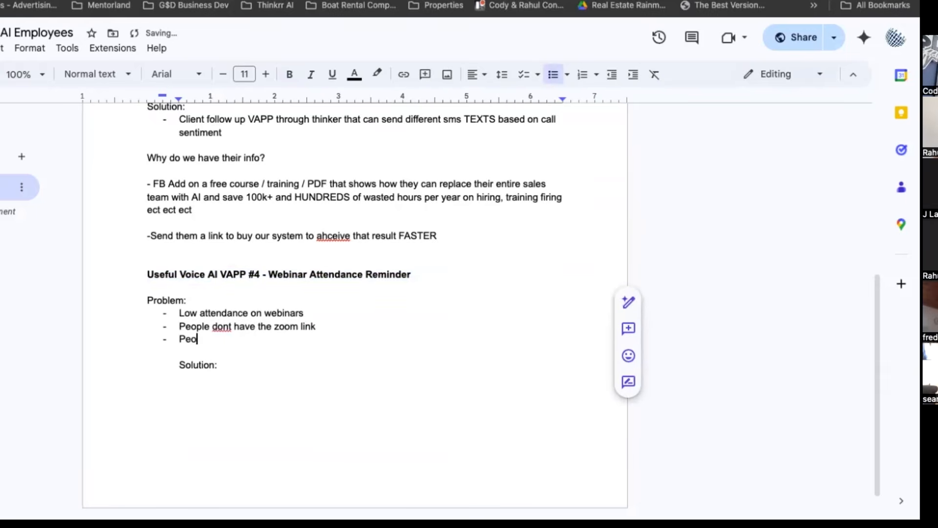
pyautogui.write('ple forget that today i')
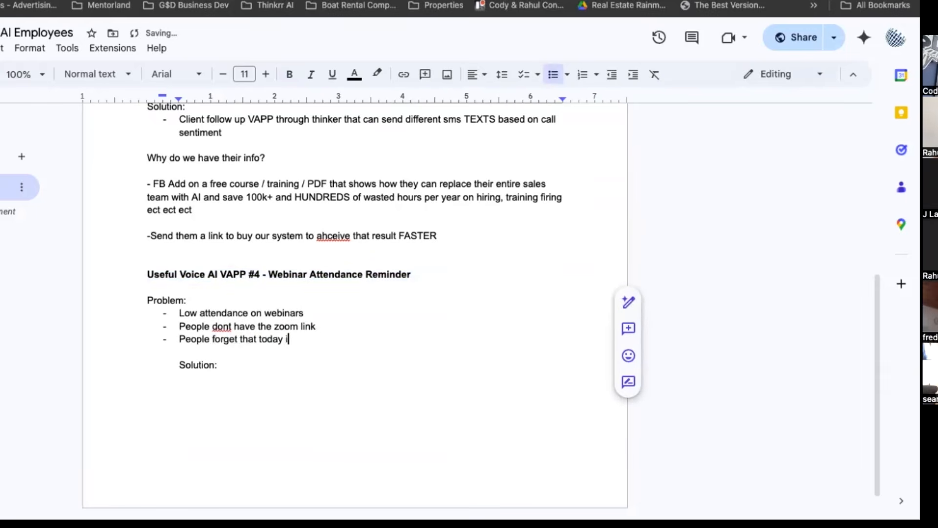
pyautogui.write('s the day of the mast')
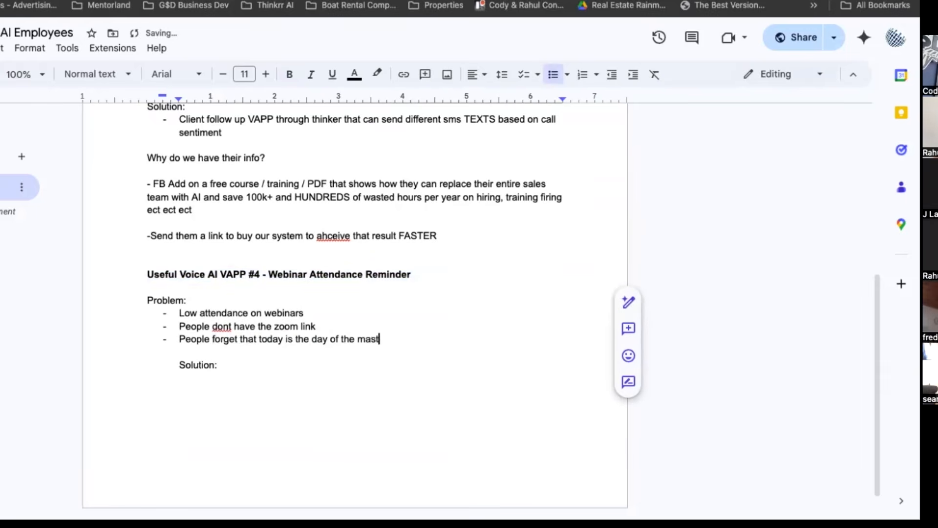
pyautogui.write('ercalss')
# Remove the list indent from the VAPP #4 Solution label and leave one blank line between it and the Problem bullets.
pyautogui.click(239, 366)
pyautogui.click(180, 365)
pyautogui.press('BackSpace')
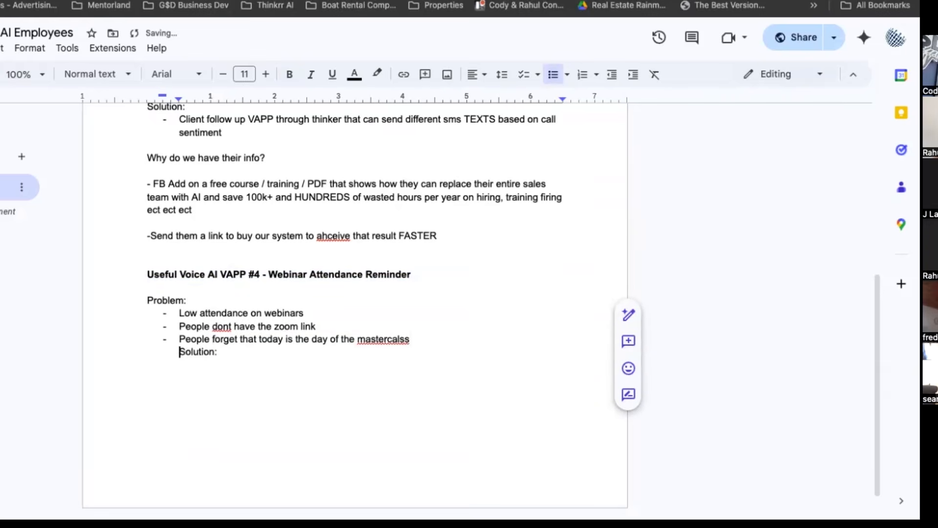
pyautogui.press('BackSpace')
pyautogui.press('BackSpace')
pyautogui.press('Return')
pyautogui.press('Return')
pyautogui.press('BackSpace')
pyautogui.press('BackSpace')
pyautogui.press('BackSpace')
pyautogui.press('BackSpace')
pyautogui.press('BackSpace')
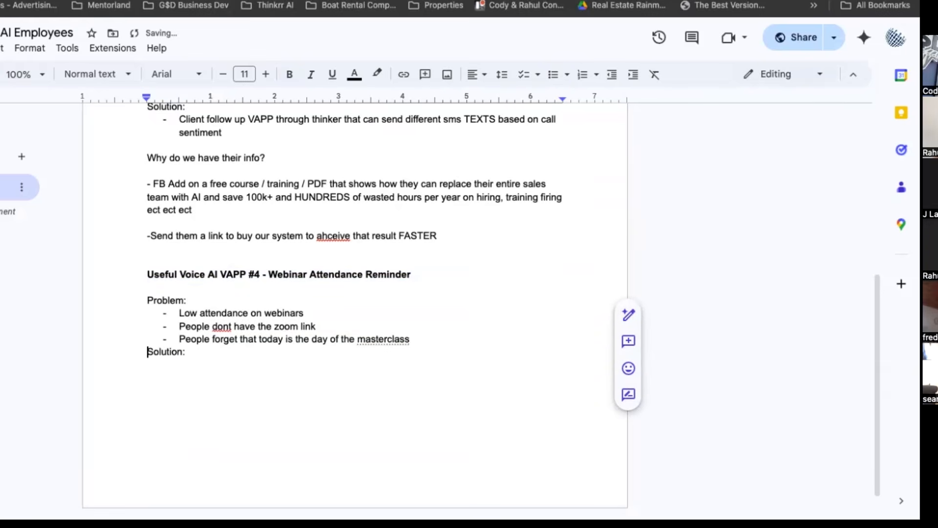
pyautogui.press('Return')
# Copy the VAPP #3 solution text about client follow up with sentiment-based SMS texts to the line under the VAPP #4 Solution label.
pyautogui.scroll(3, 161, 237)
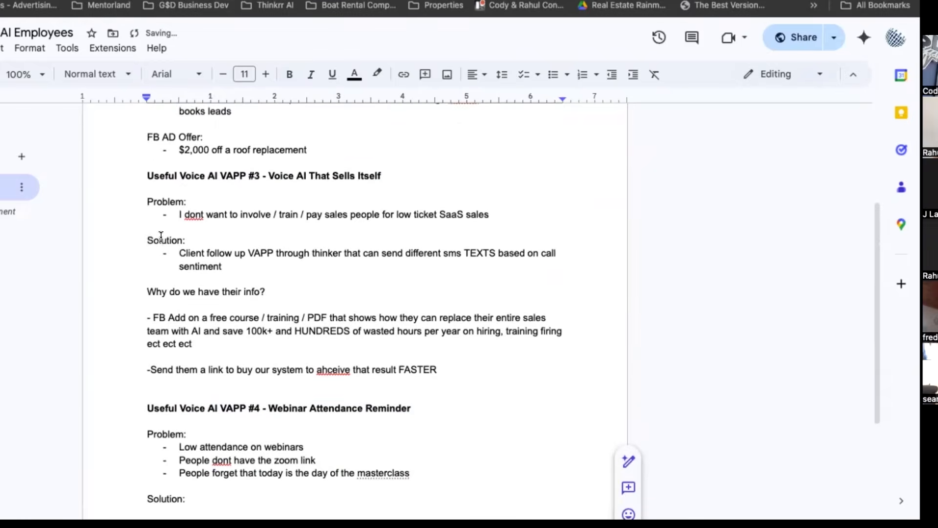
pyautogui.scroll(-2, 156, 234)
pyautogui.click(176, 174)
pyautogui.moveTo(174, 173); pyautogui.dragTo(242, 185)
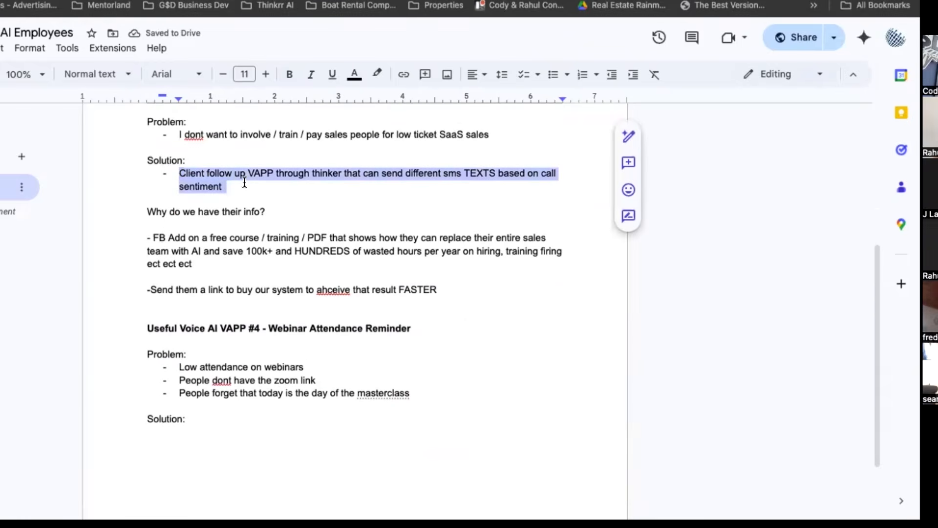
pyautogui.scroll(-2, 244, 184)
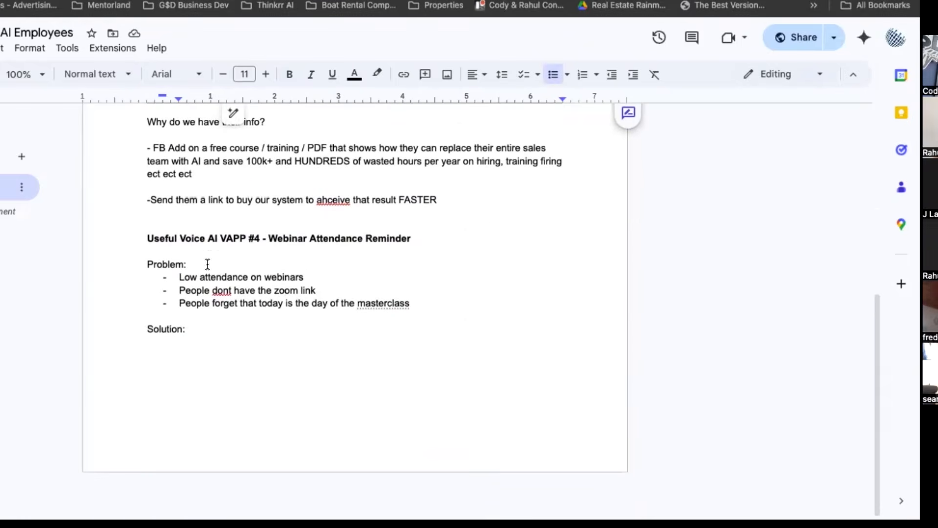
pyautogui.click(168, 342)
pyautogui.write('-Client follow up VAPP through thinker that can send different sms TEXTS based on call sentiment')
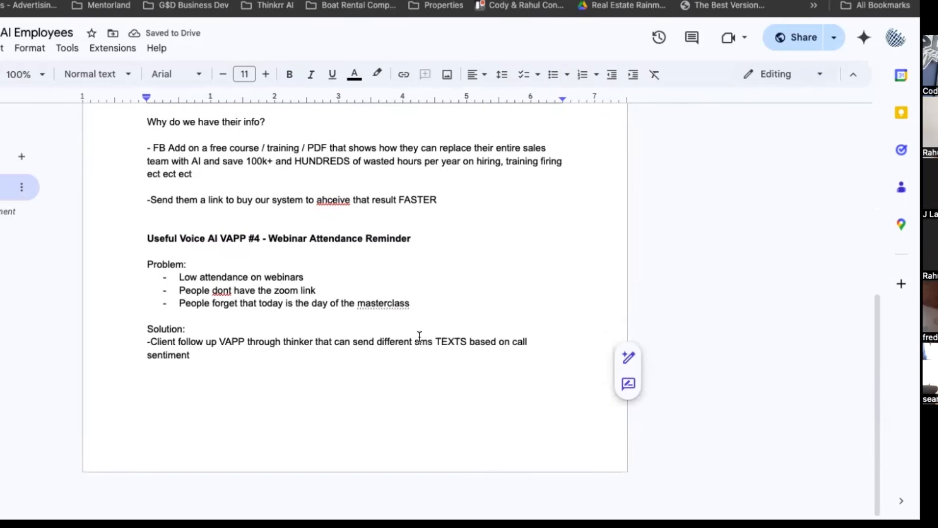
# Add an indented sub-point "- the text will be the zoom link" below the VAPP #4 solution text.
pyautogui.doubleClick(194, 364)
pyautogui.doubleClick(202, 352)
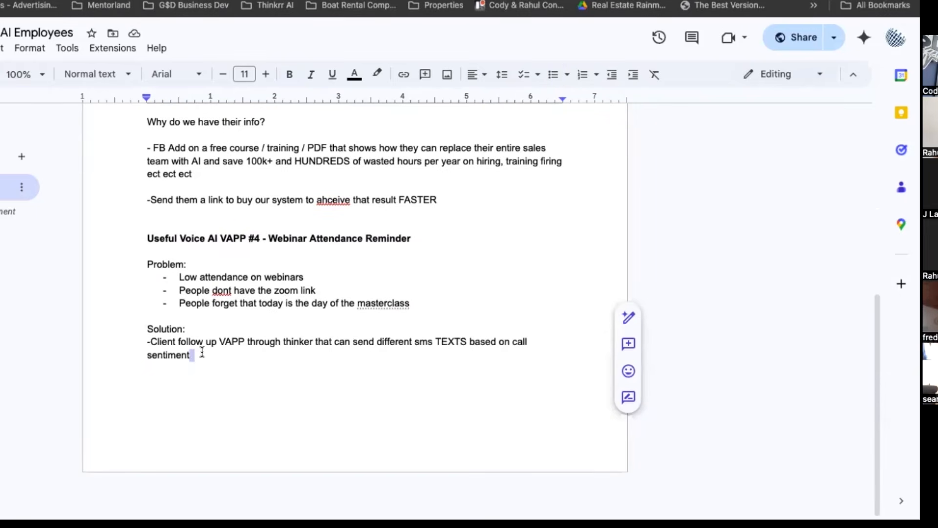
pyautogui.press('Return')
pyautogui.write('-')
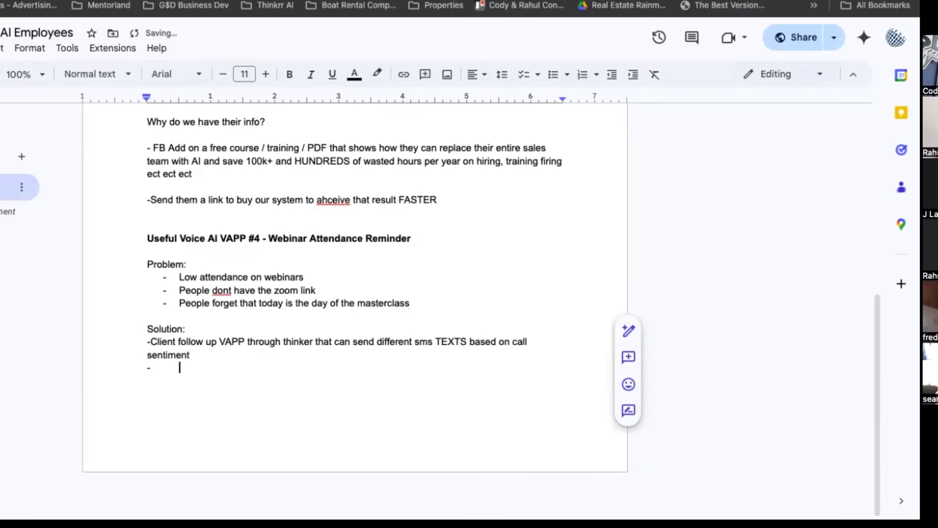
pyautogui.press('BackSpace')
pyautogui.write('- the text will be the zoom link')
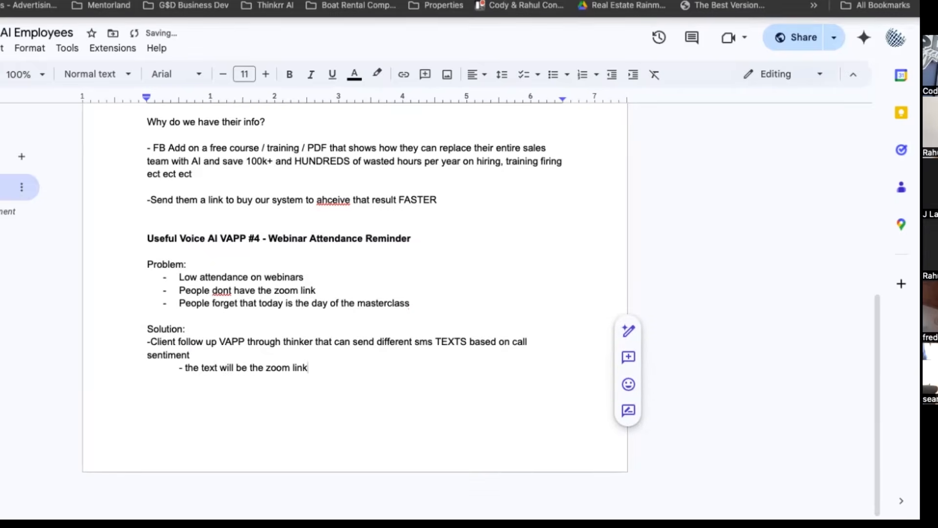
# Switch to AVA and open the Materclass Reminder Link project from the project list.
pyautogui.hotkey('ctrl', 'Tab')
pyautogui.scroll(-8, 340, 270)
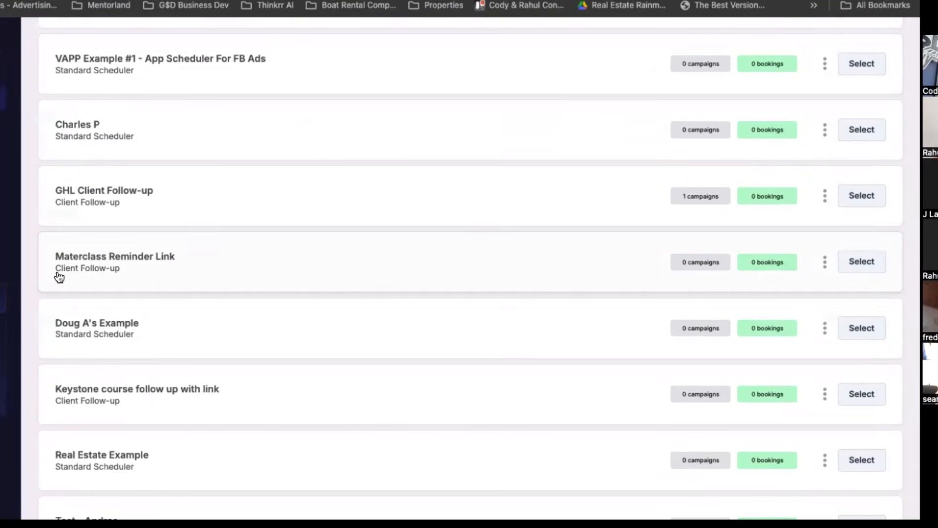
pyautogui.click(874, 264)
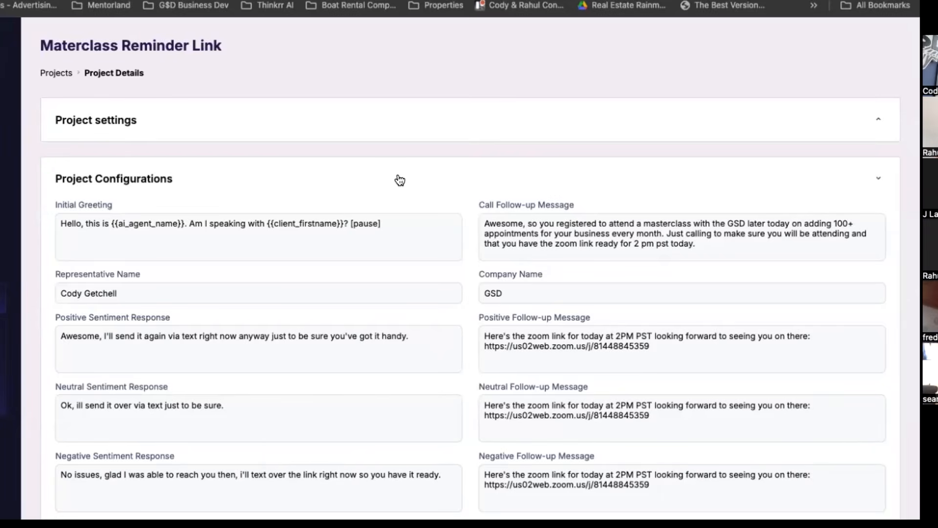
# Review the project configurations, focusing on the Call Follow-up Message's wording about the masterclass, the zoom link and the webinar time.
pyautogui.scroll(-2, 399, 180)
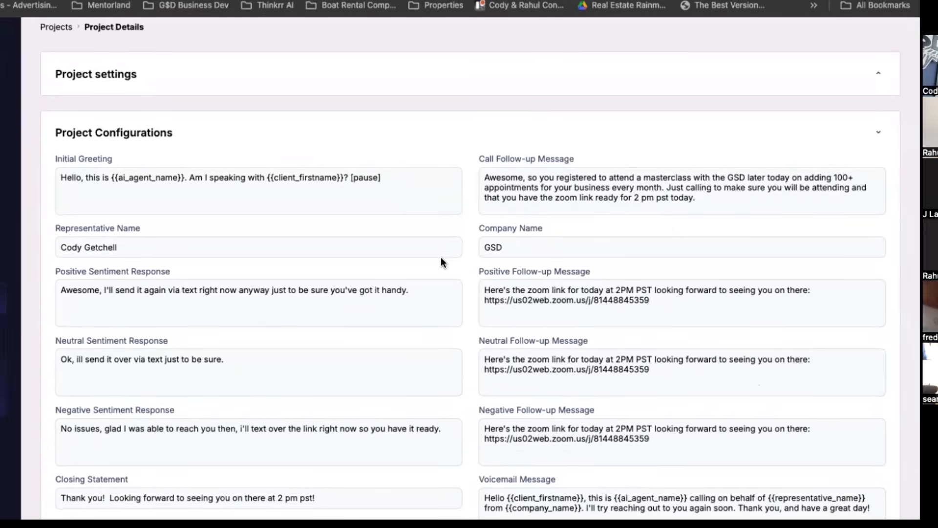
pyautogui.scroll(-2, 441, 262)
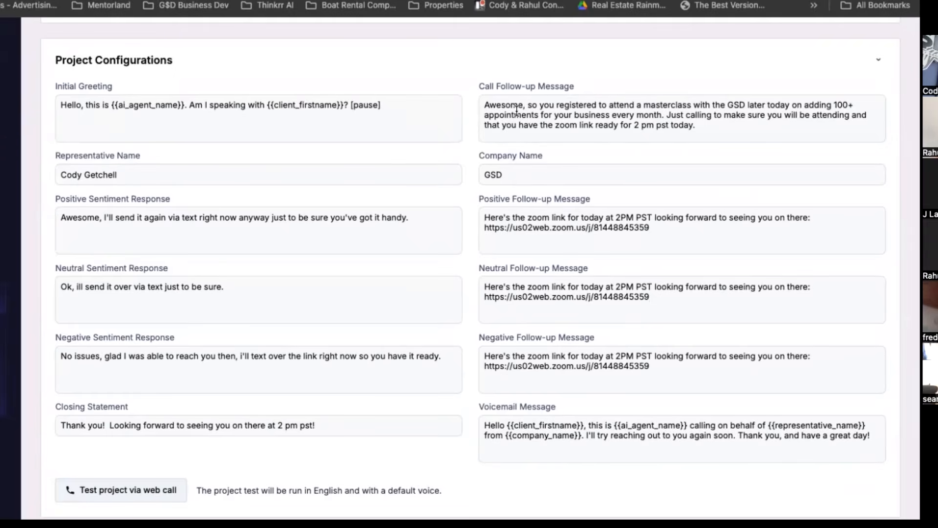
pyautogui.moveTo(517, 106); pyautogui.dragTo(673, 125)
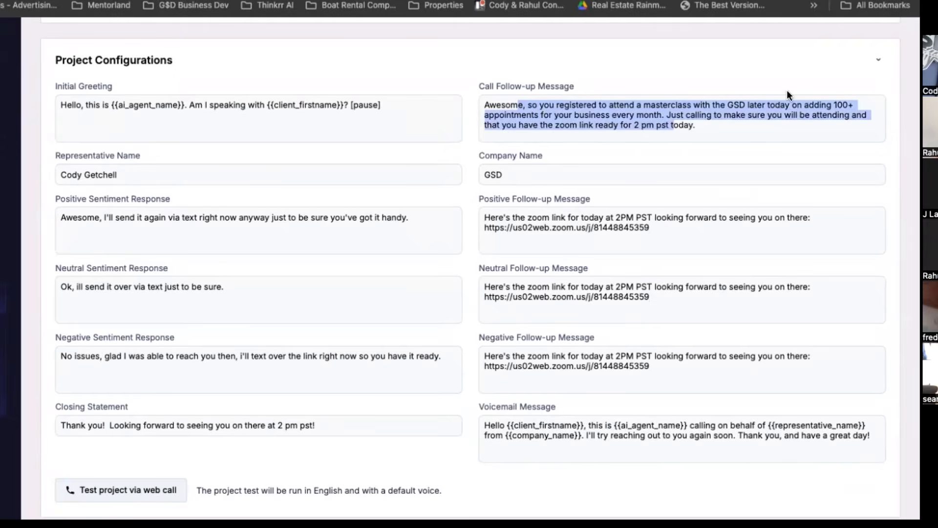
pyautogui.click(820, 104)
pyautogui.moveTo(595, 125); pyautogui.dragTo(696, 126)
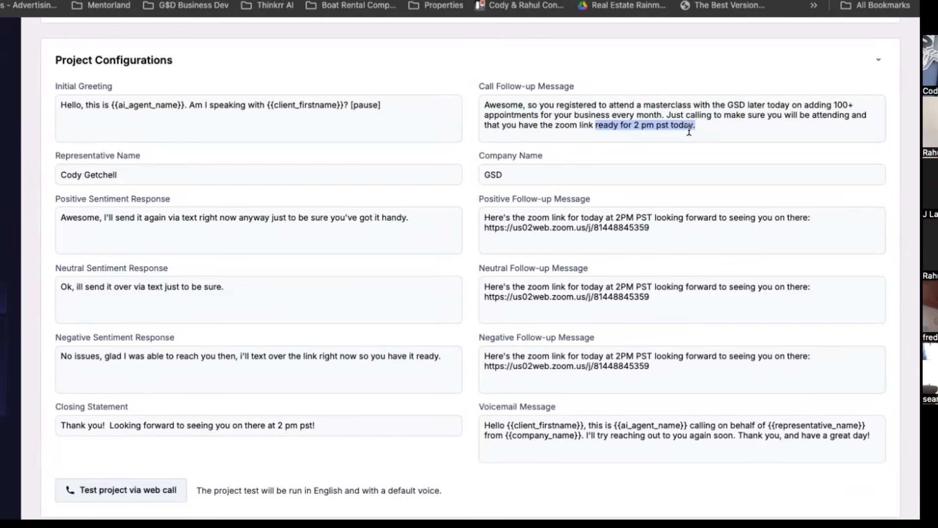
pyautogui.moveTo(504, 125); pyautogui.dragTo(587, 126)
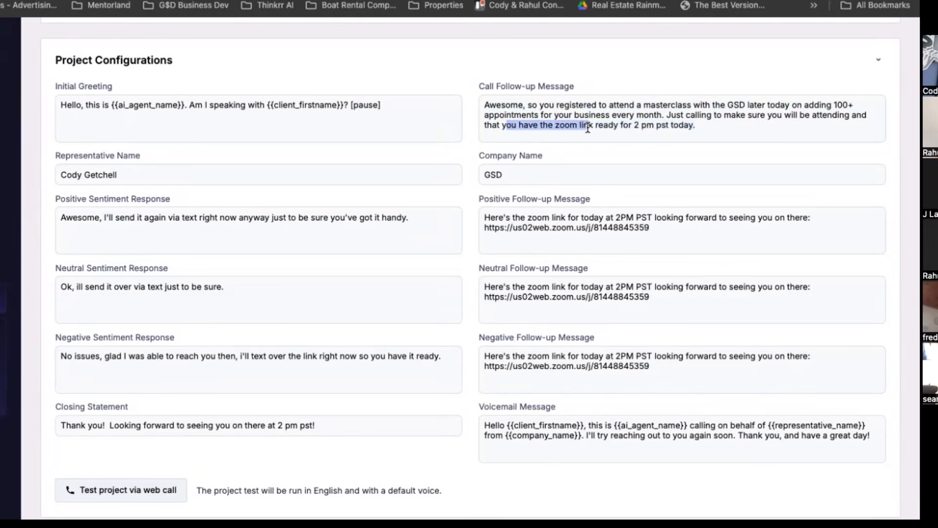
pyautogui.click(587, 126)
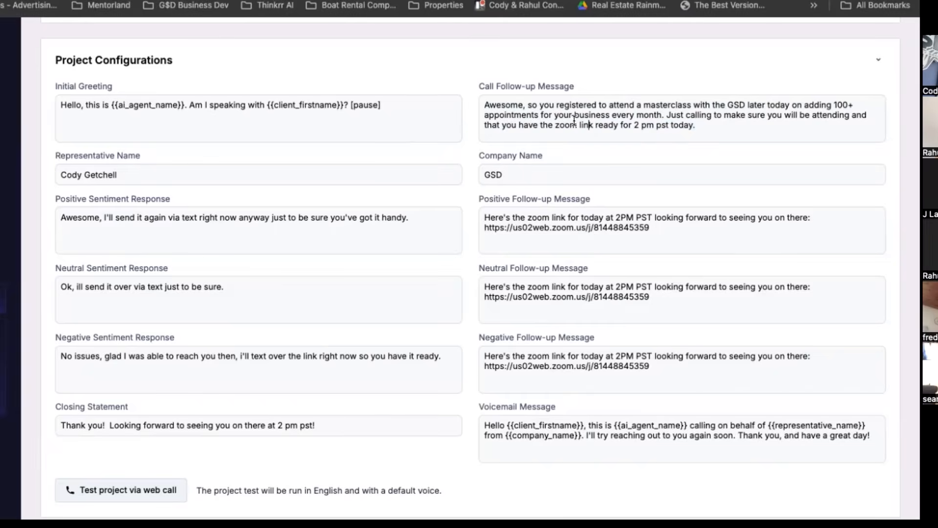
pyautogui.click(699, 128)
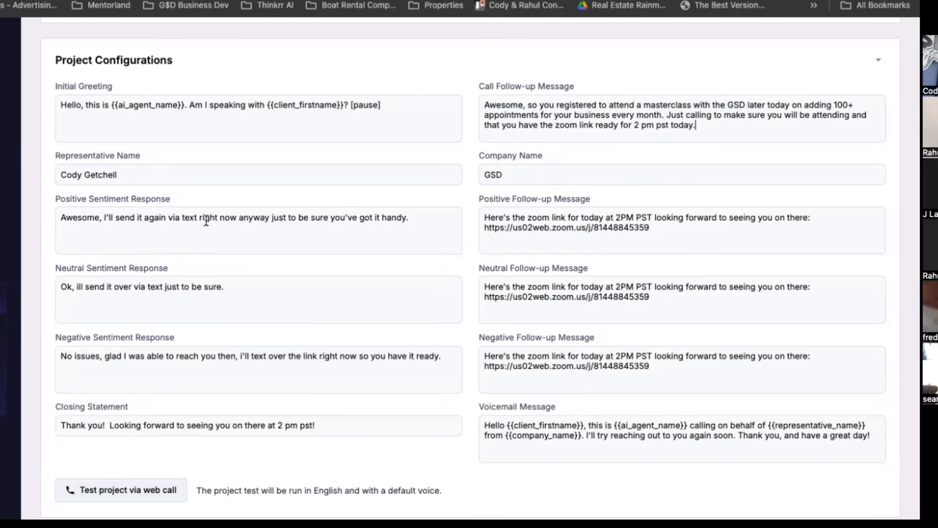
# Compare the positive, neutral and negative sentiment responses with their follow-up messages and the initial greeting.
pyautogui.scroll(-1, 206, 221)
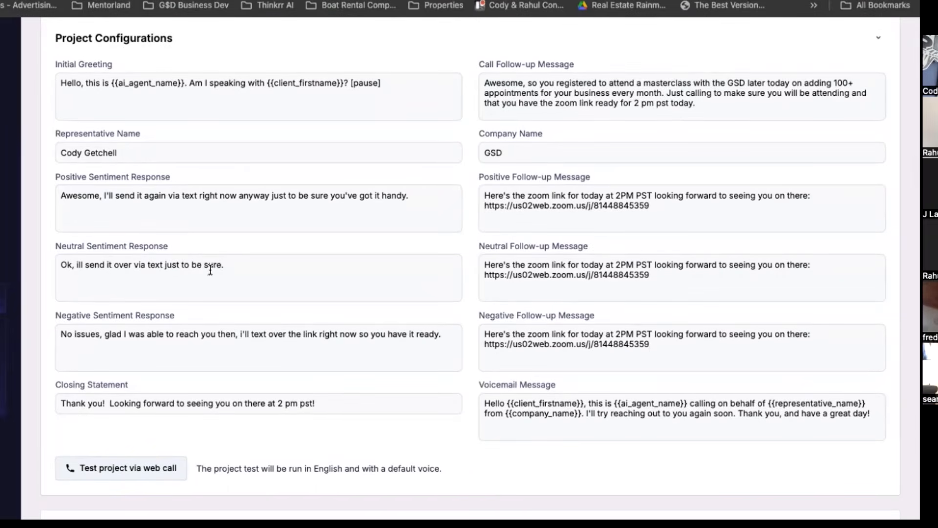
pyautogui.scroll(-2, 210, 270)
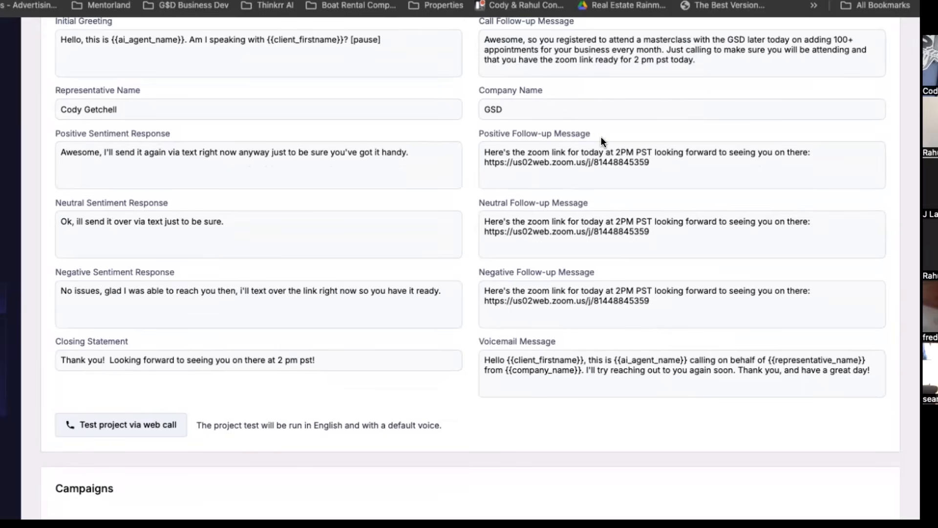
pyautogui.click(613, 151)
pyautogui.scroll(1, 644, 108)
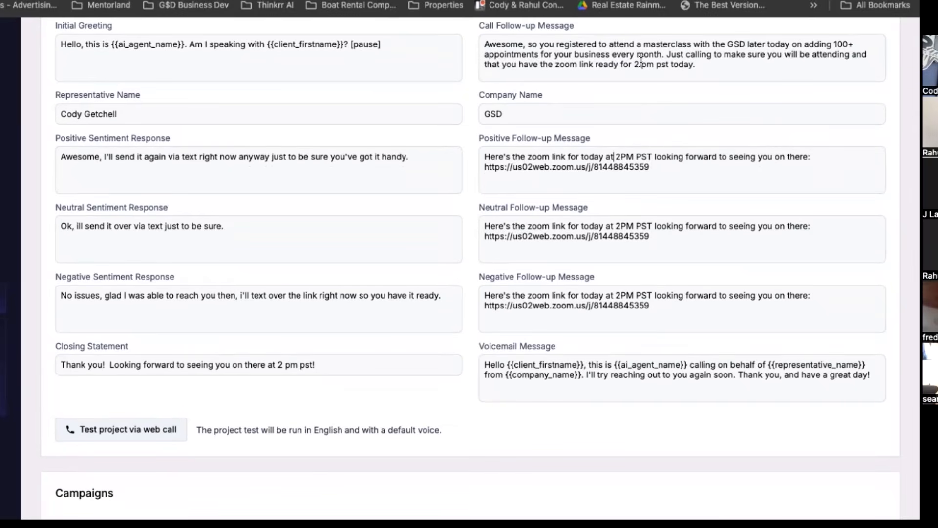
pyautogui.scroll(3, 641, 61)
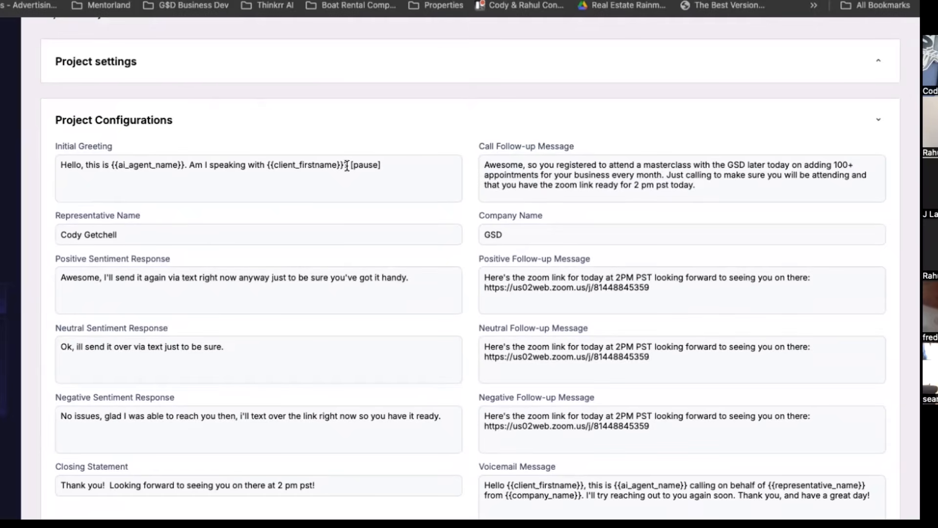
pyautogui.scroll(-2, 347, 166)
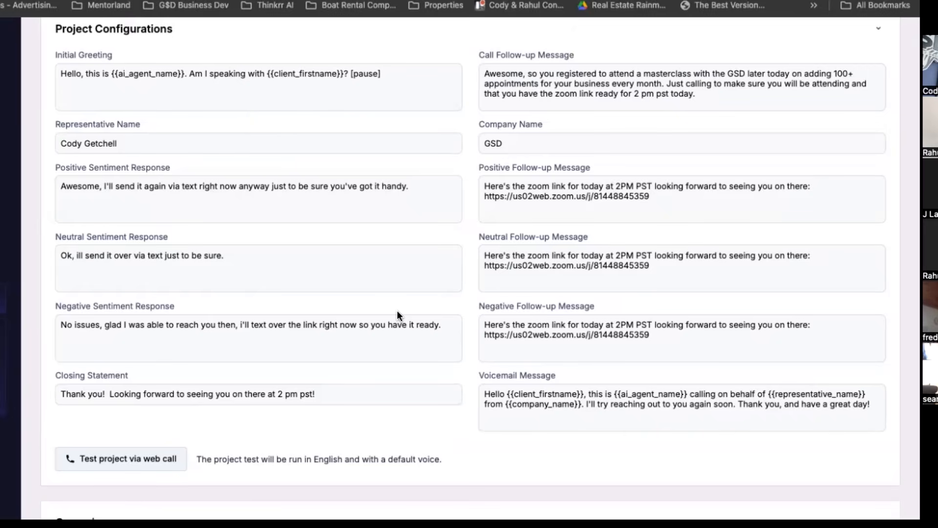
# Start a test web call simulation of the Materclass Reminder Link project with the preselected contact.
pyautogui.scroll(-3, 396, 310)
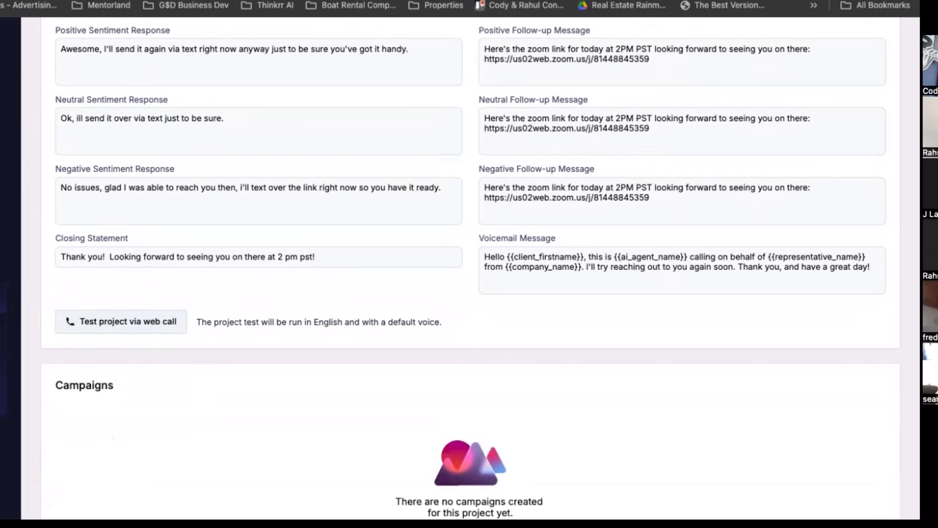
pyautogui.scroll(5, 504, 65)
pyautogui.scroll(-6, 337, 230)
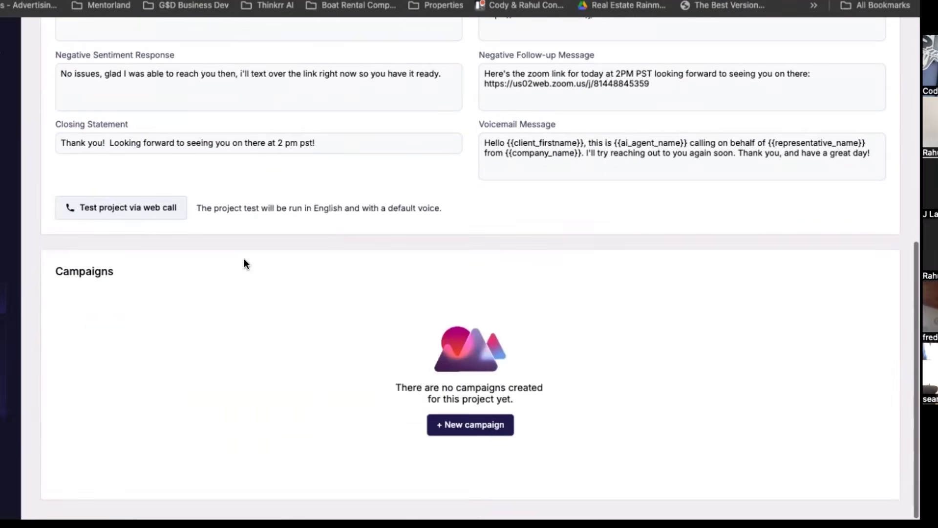
pyautogui.click(143, 214)
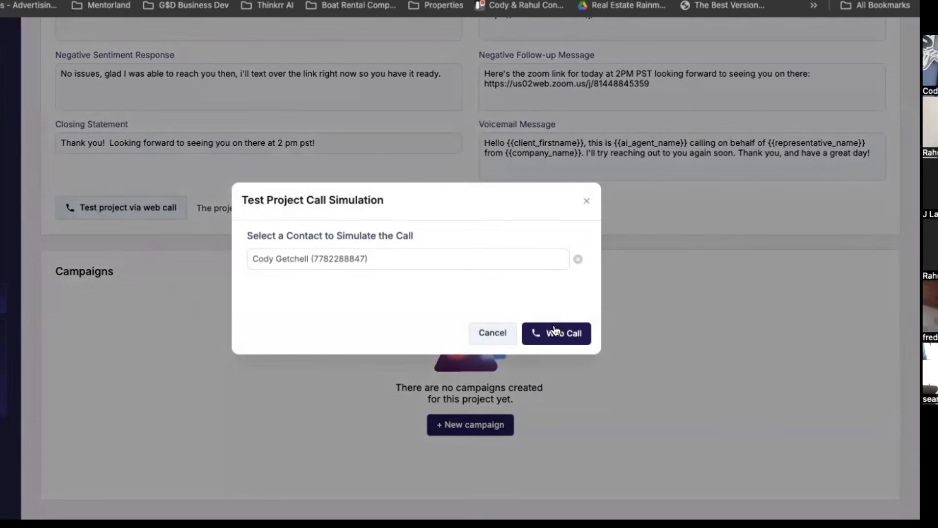
pyautogui.click(555, 331)
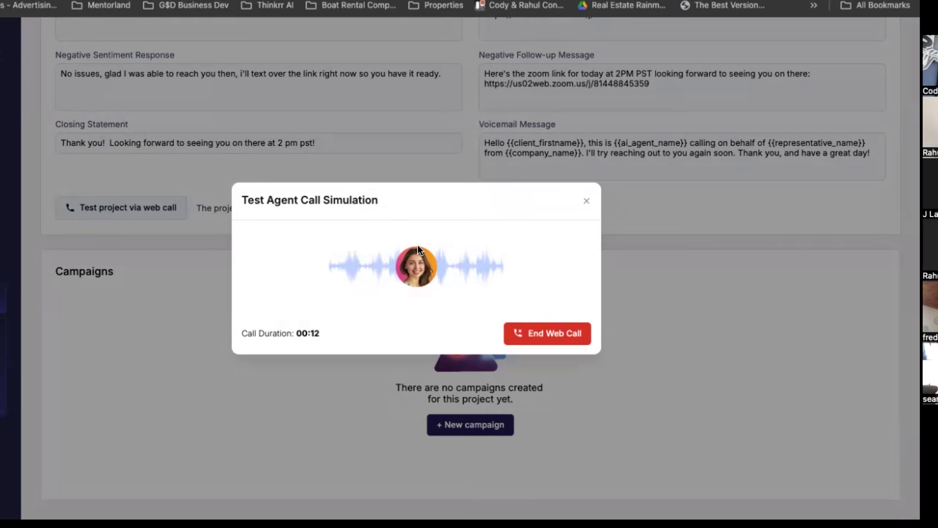
pyautogui.scroll(5, 542, 128)
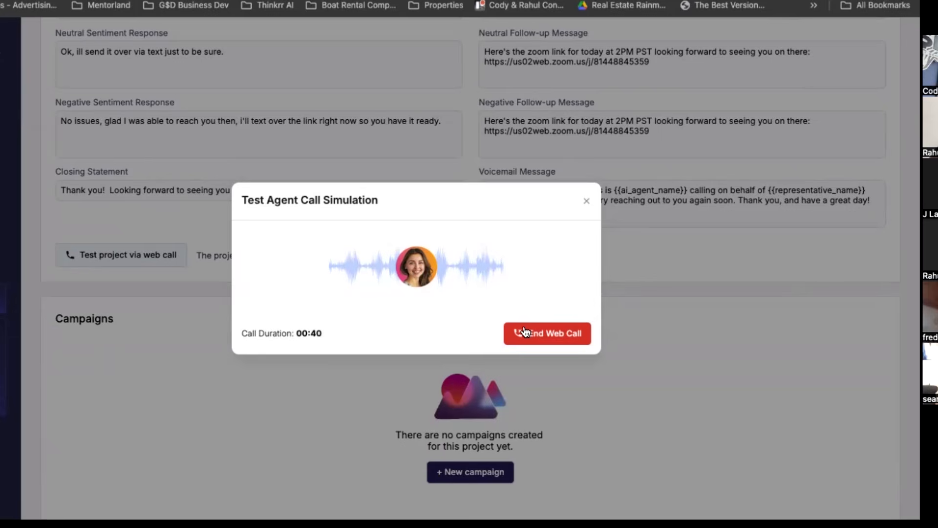
# End the test web call and highlight the negative sentiment response for review.
pyautogui.click(553, 336)
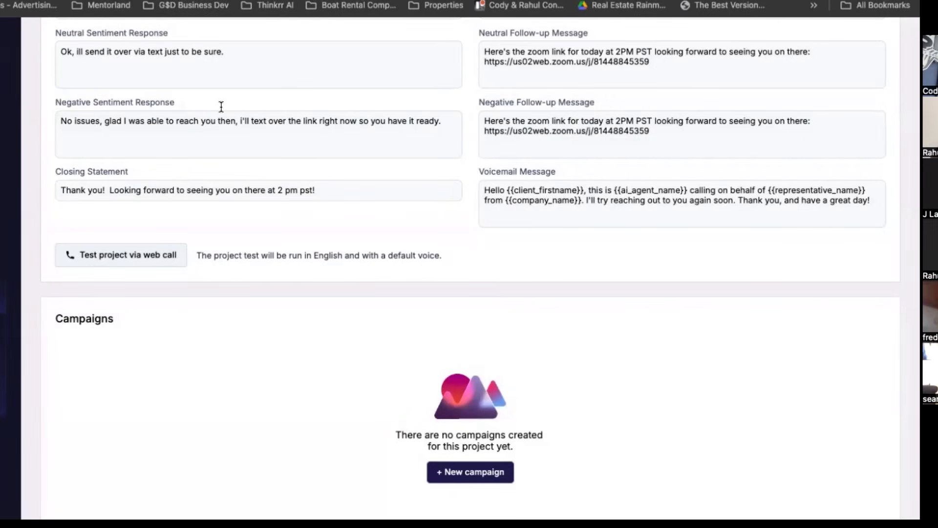
pyautogui.scroll(3, 221, 107)
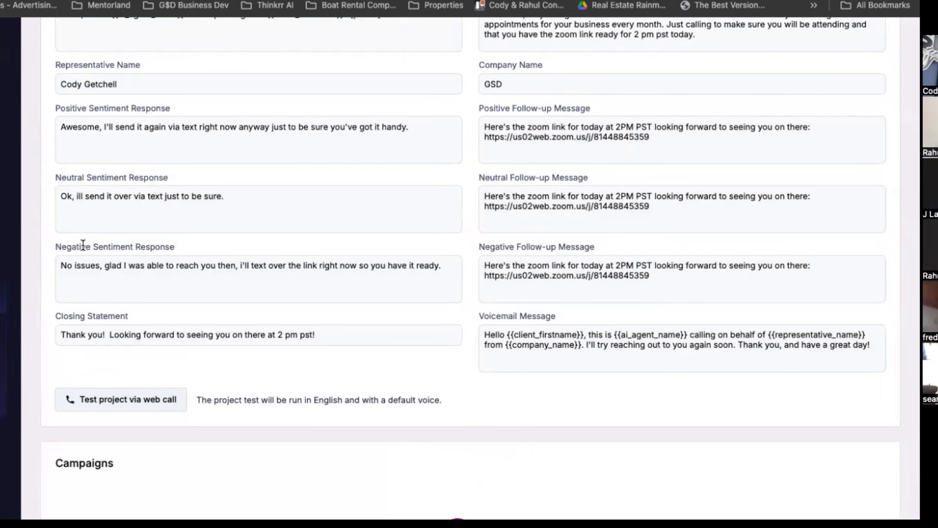
pyautogui.moveTo(86, 246); pyautogui.dragTo(624, 292)
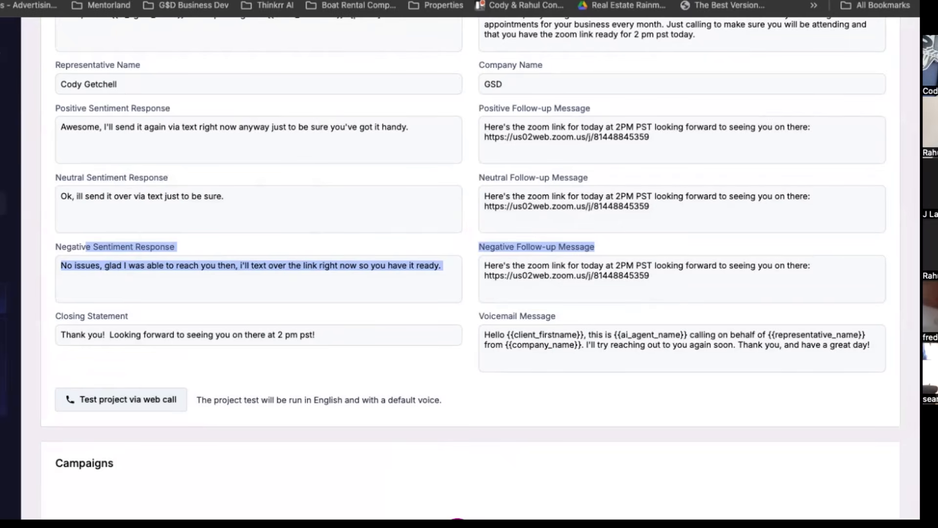
# Open the call history and look through the outbound phone calls and their statuses.
pyautogui.click(2, 202)
pyautogui.scroll(-3, 180, 362)
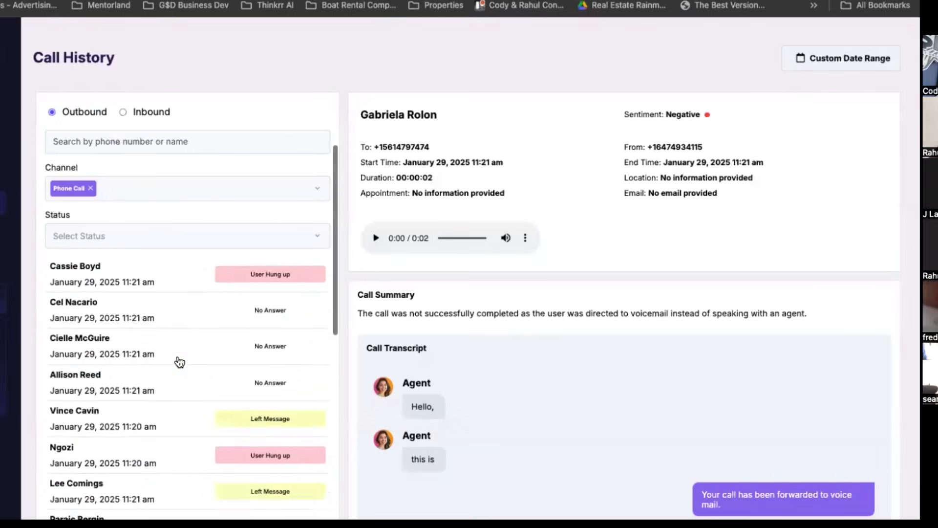
pyautogui.scroll(-15, 180, 362)
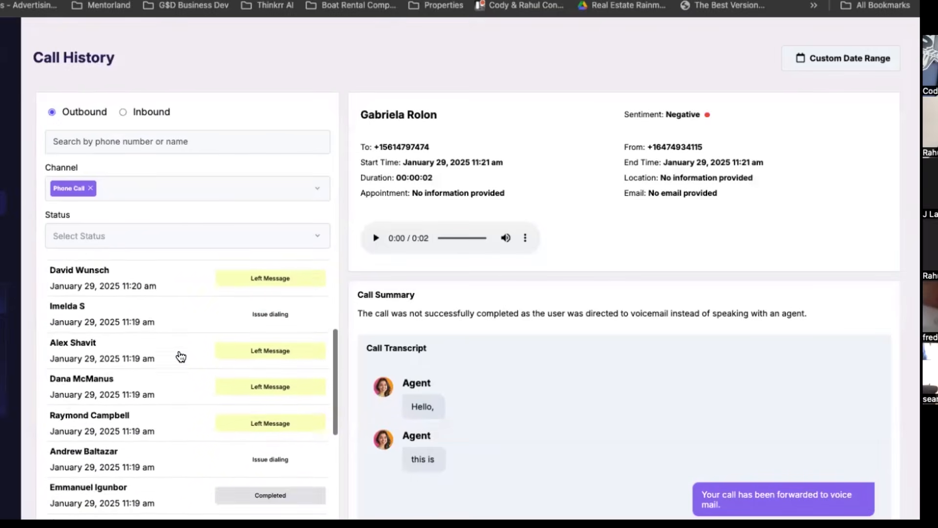
pyautogui.scroll(-5, 180, 357)
pyautogui.scroll(20, 180, 357)
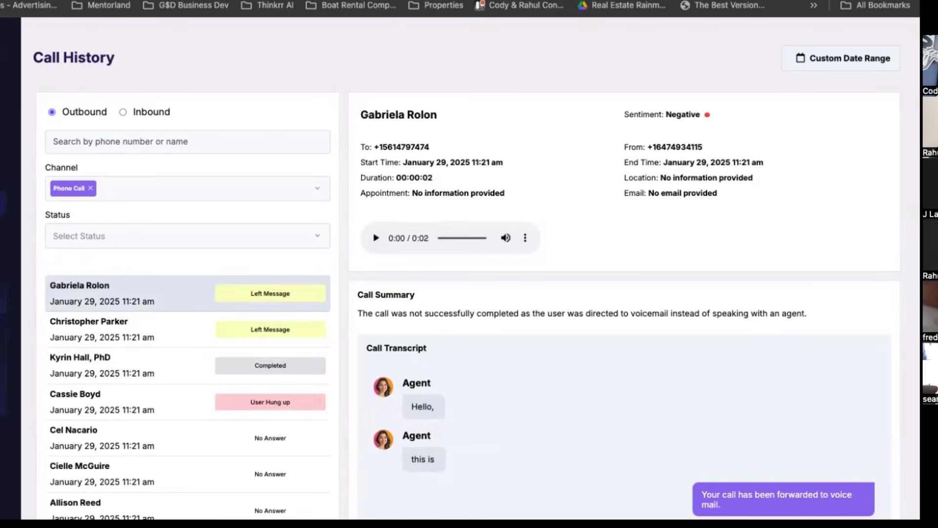